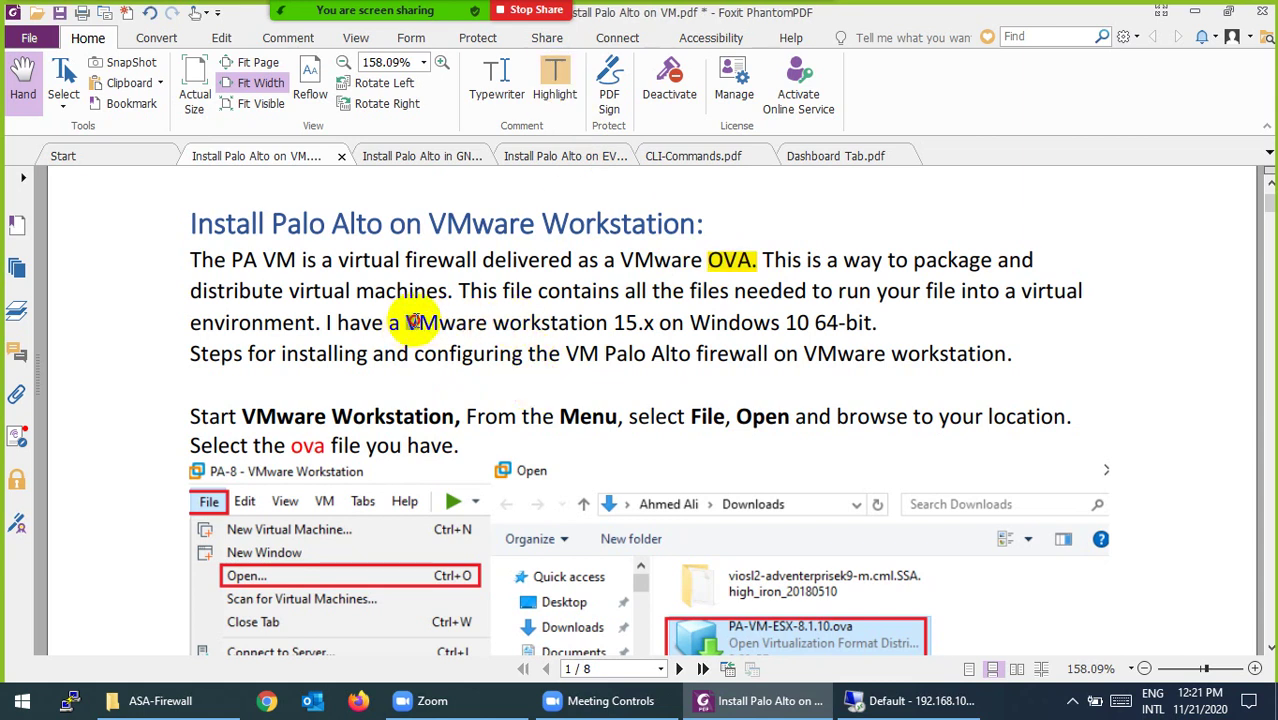
Step: Highlight 'VMware workstation 15.x on' and 'Windows 10 64-bit' in yellow in the install guide
{"action": "left_click_drag", "start_coordinate": [410, 325], "coordinate": [684, 322]}
{"action": "left_click", "coordinate": [555, 80]}
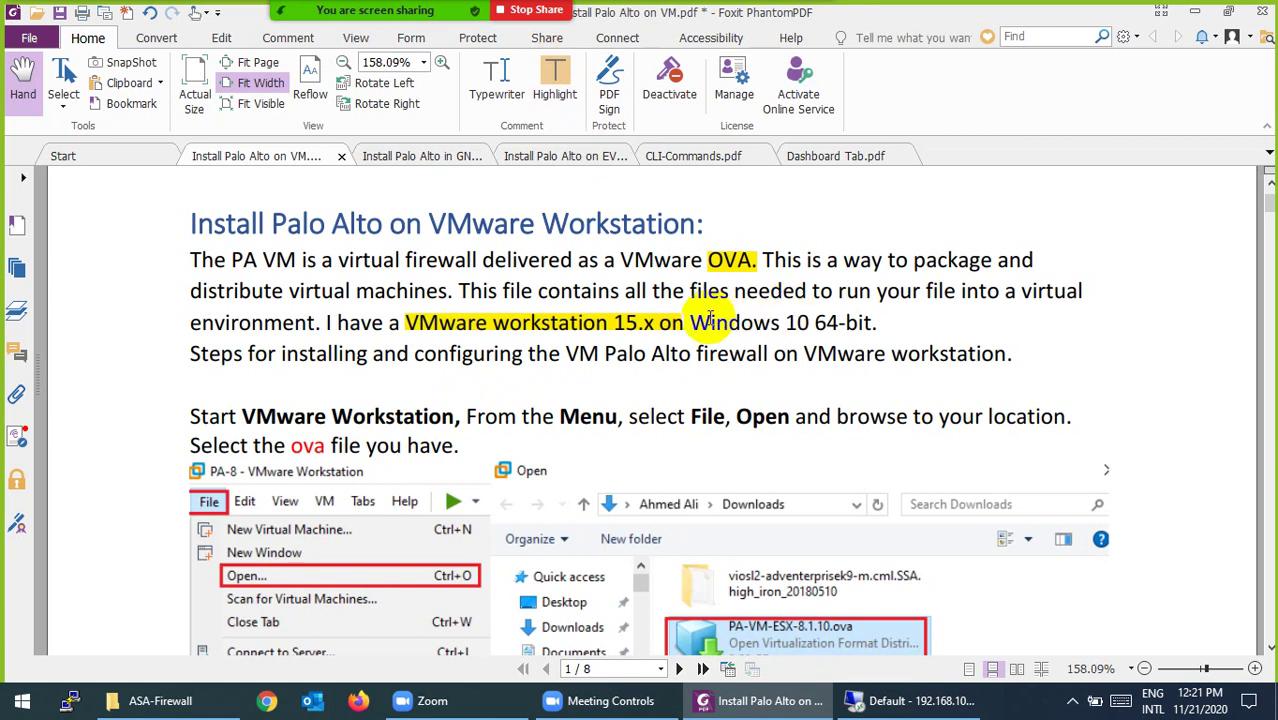
{"action": "left_click_drag", "start_coordinate": [708, 322], "coordinate": [877, 322]}
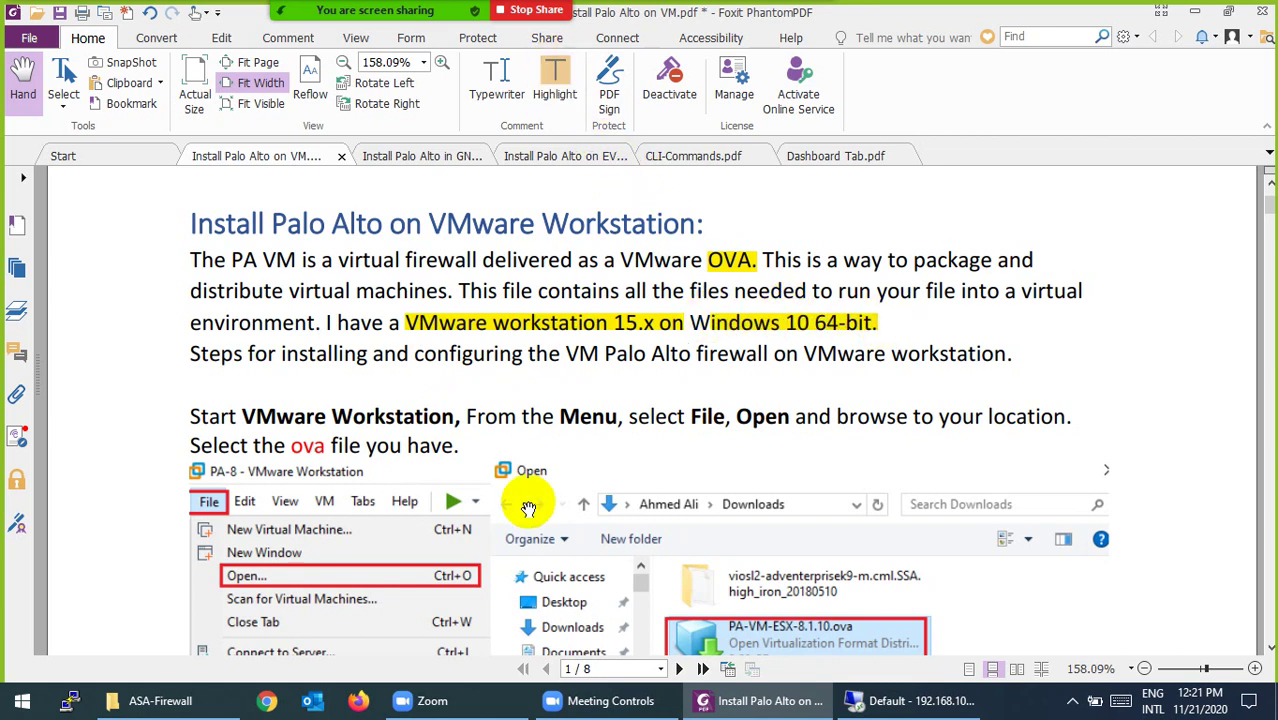
{"action": "scroll", "coordinate": [528, 508], "scroll_direction": "down", "scroll_amount": 2}
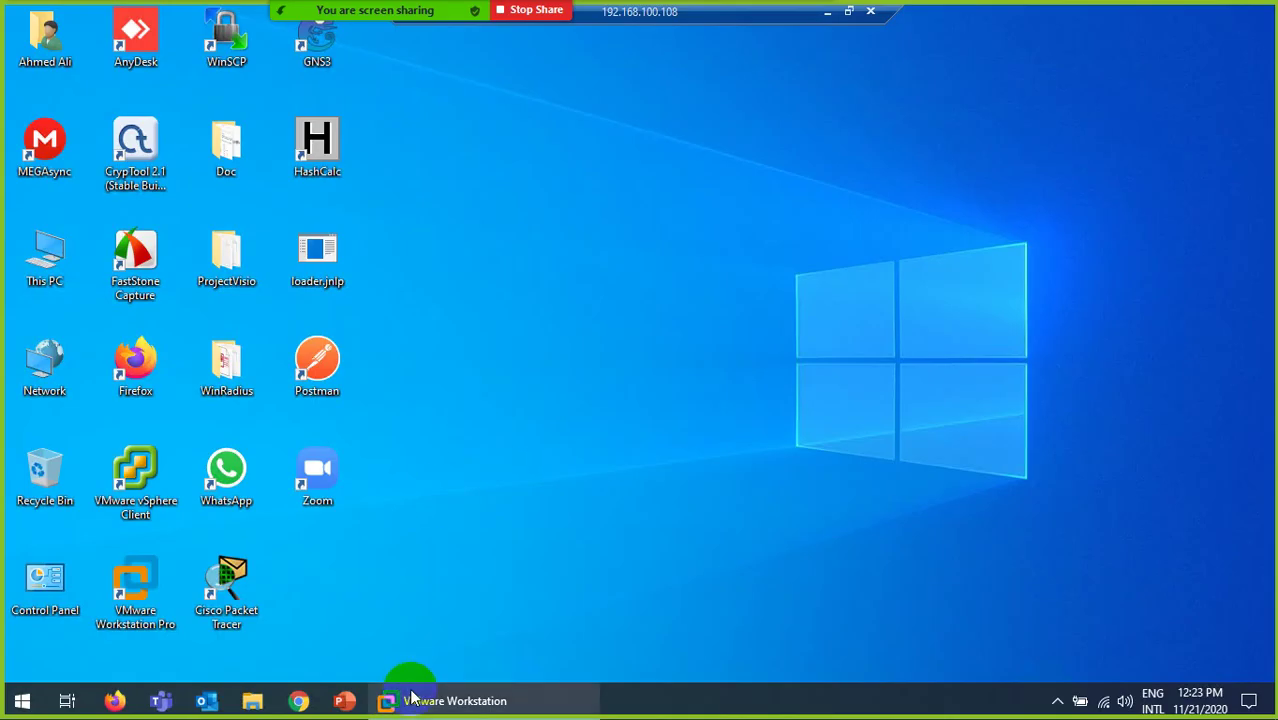
Step: Check in the About dialog that VMware Workstation 16 Pro, version 16.0.0 build-16894299, is installed
{"action": "left_click", "coordinate": [411, 699]}
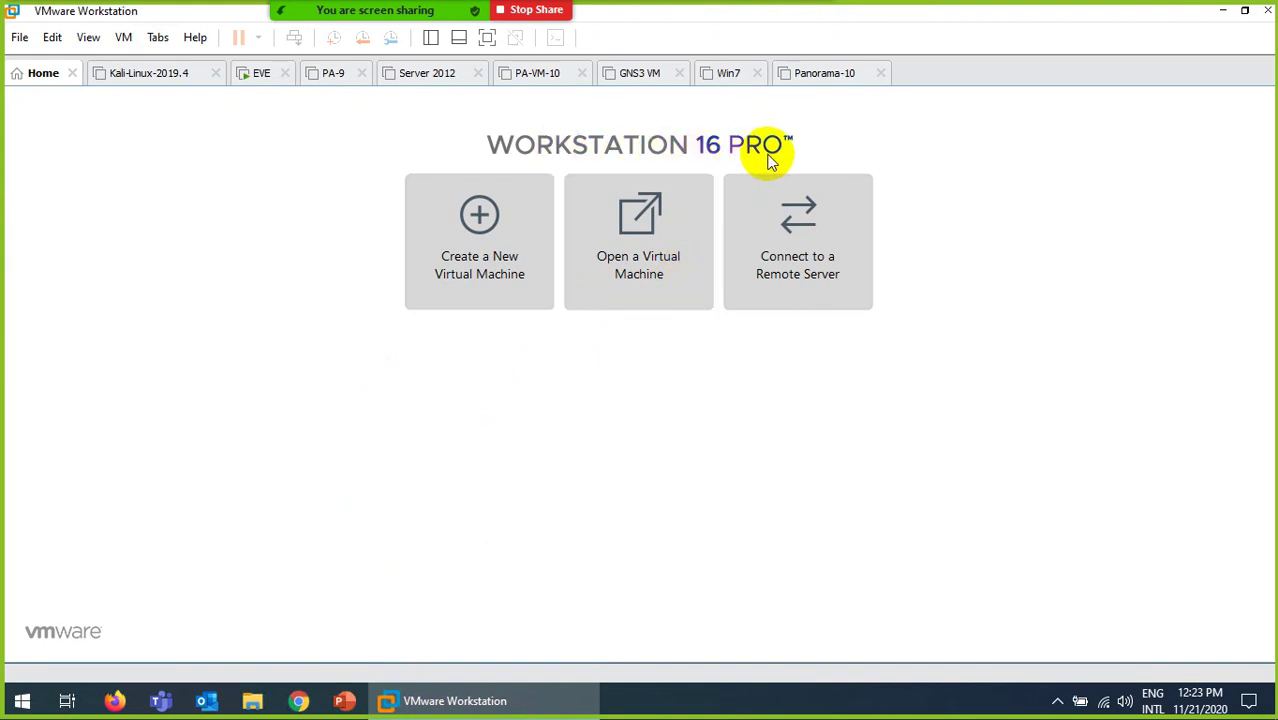
{"action": "left_click", "coordinate": [196, 40]}
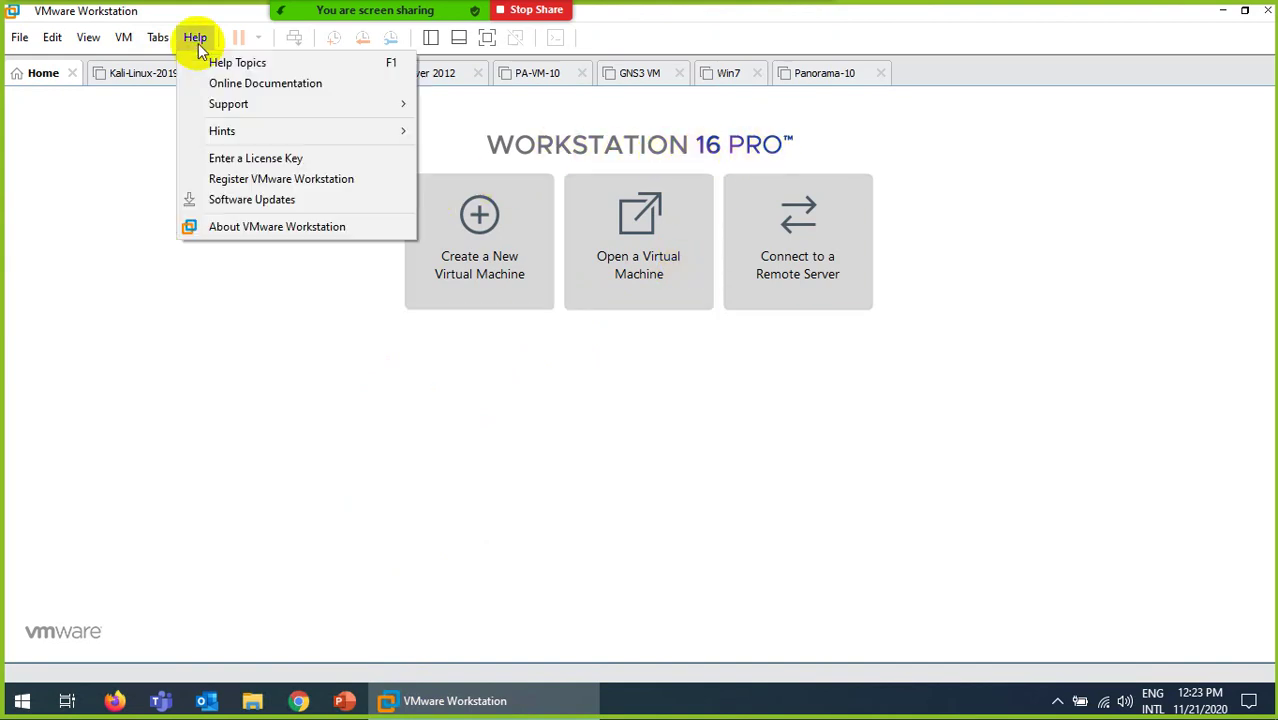
{"action": "left_click", "coordinate": [220, 228]}
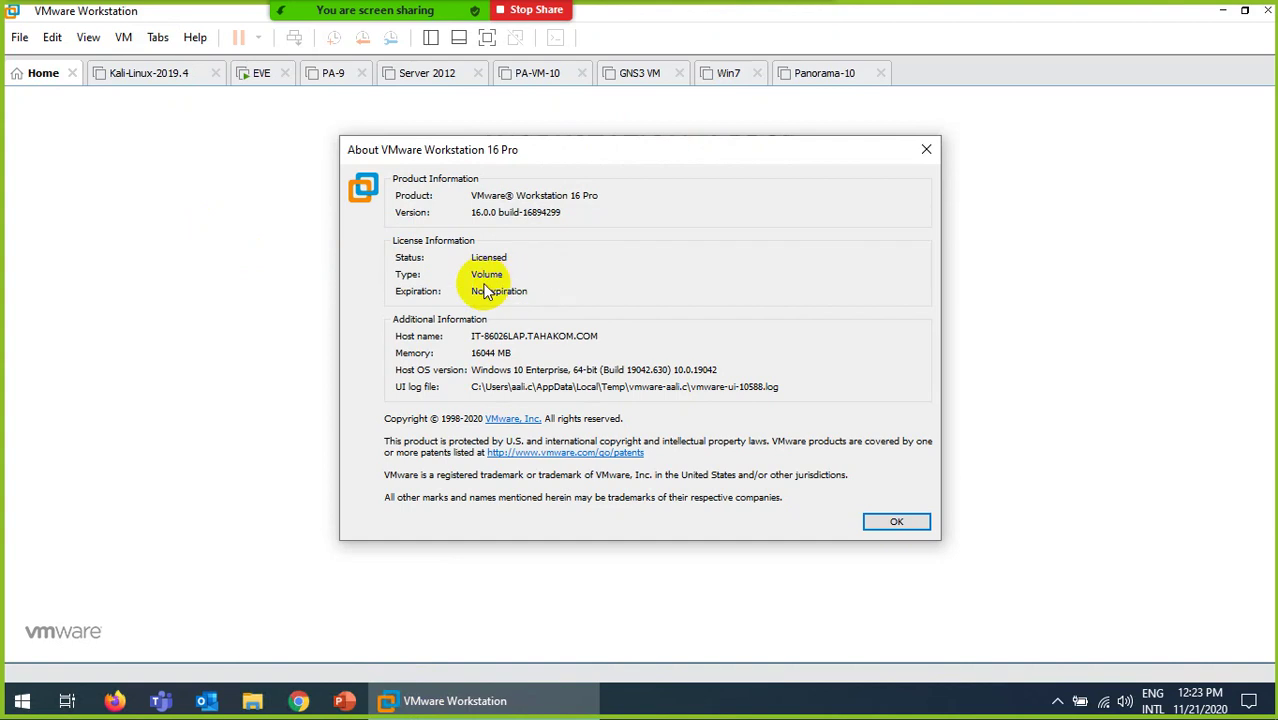
{"action": "left_click", "coordinate": [896, 523]}
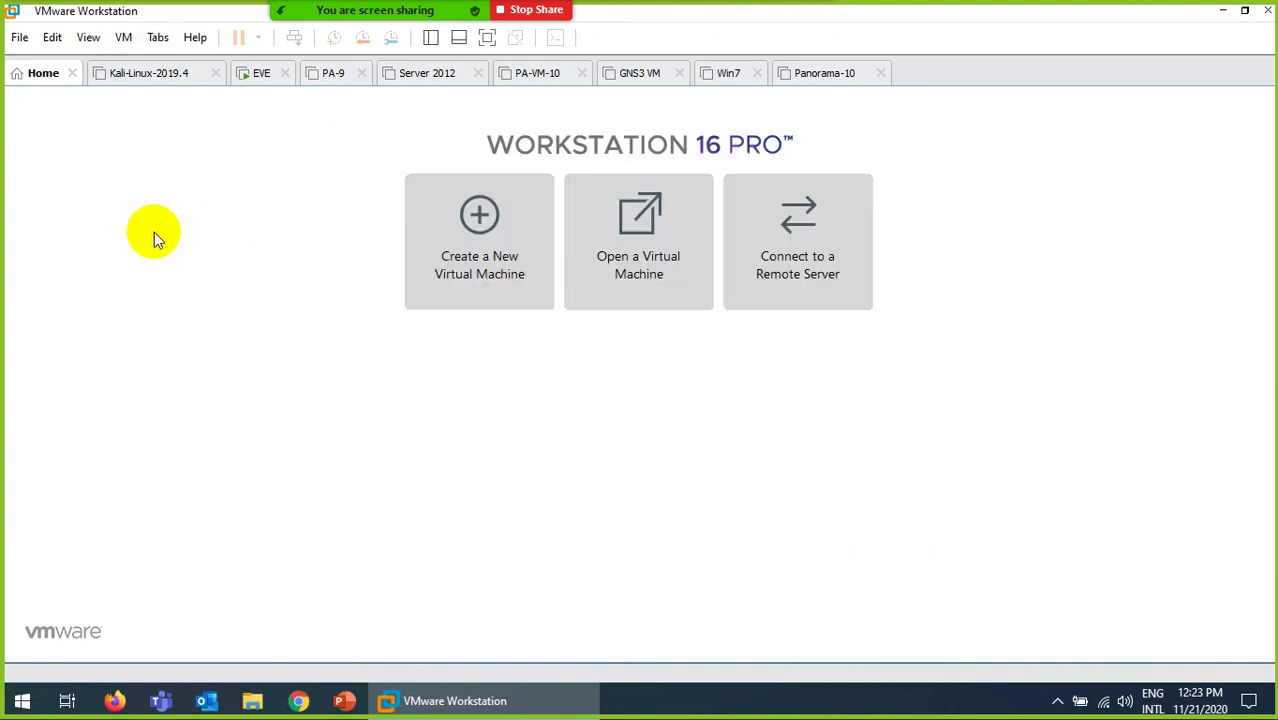
Step: Browse the Open dialog to the user's profile folder under WIN (C:) > Users
{"action": "left_click", "coordinate": [17, 40]}
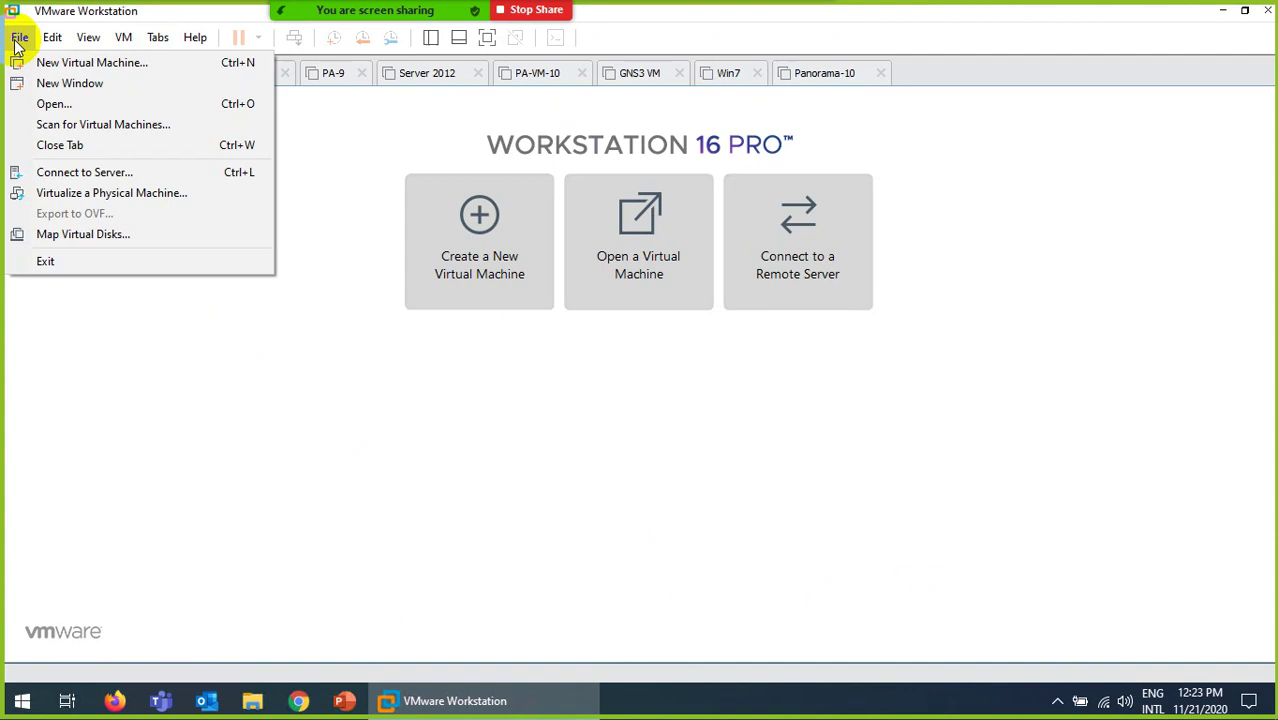
{"action": "left_click", "coordinate": [52, 104]}
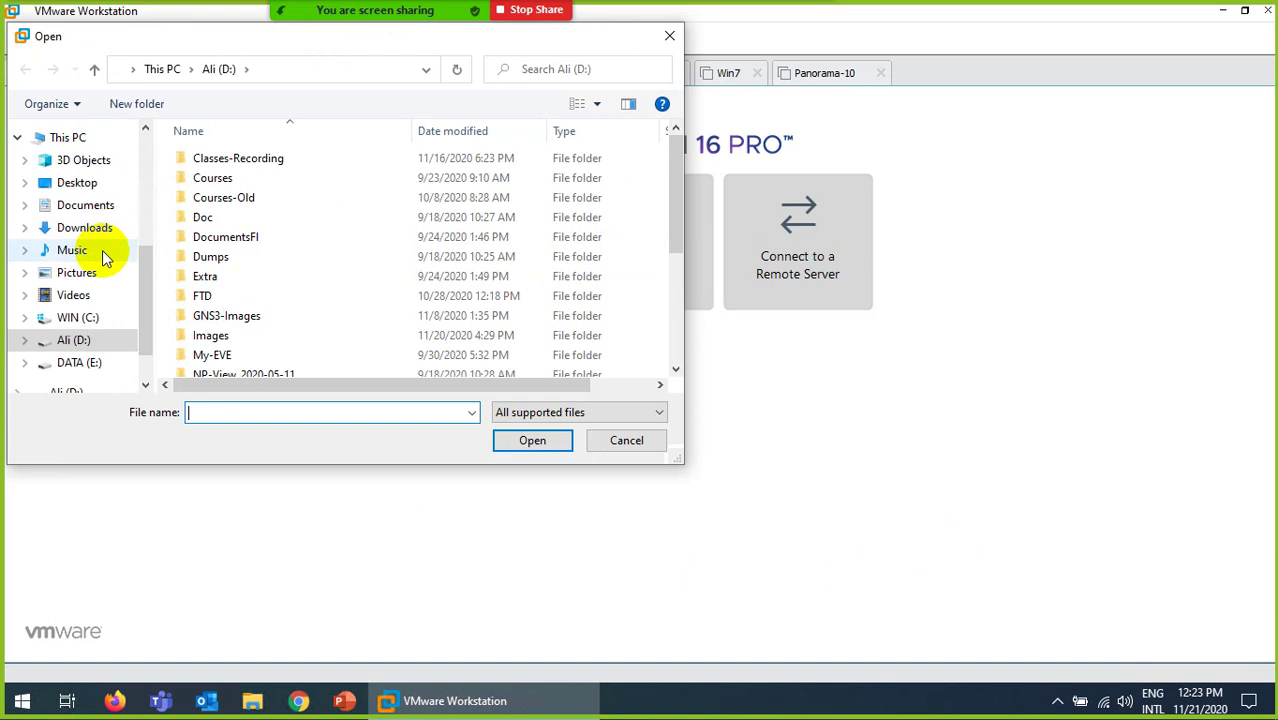
{"action": "scroll", "coordinate": [92, 210], "scroll_direction": "up", "scroll_amount": 4}
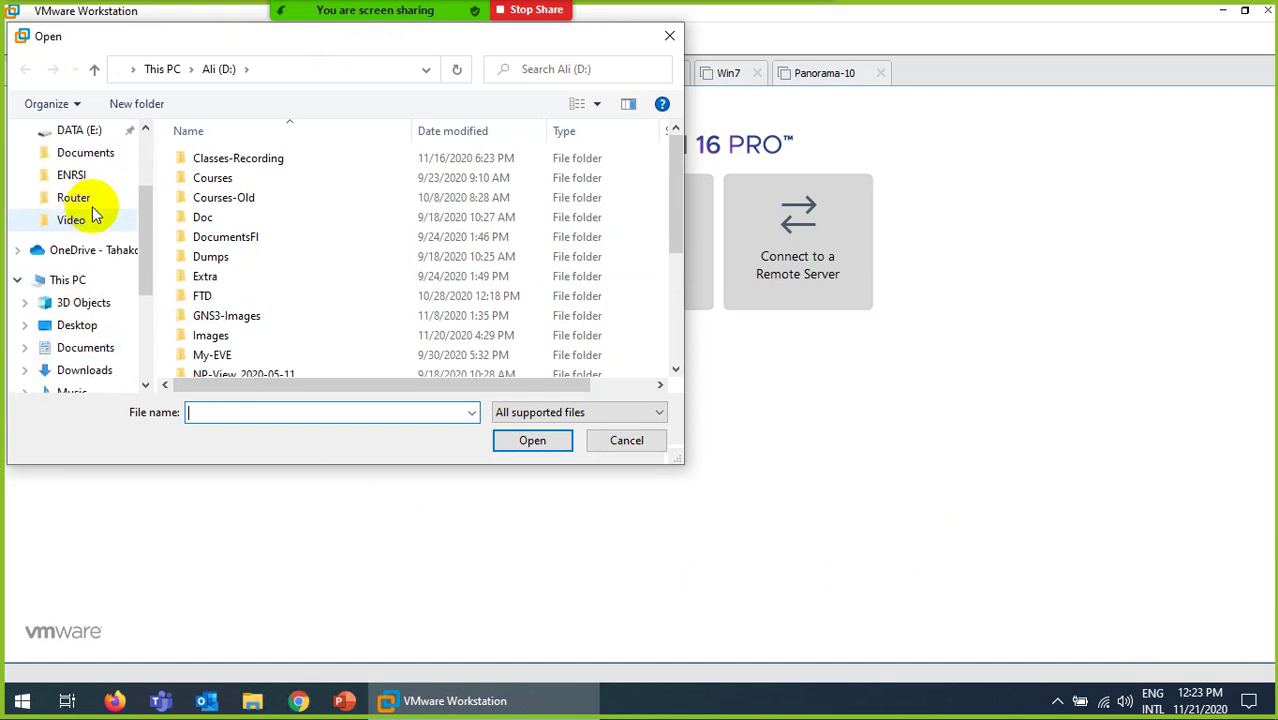
{"action": "left_click", "coordinate": [162, 69]}
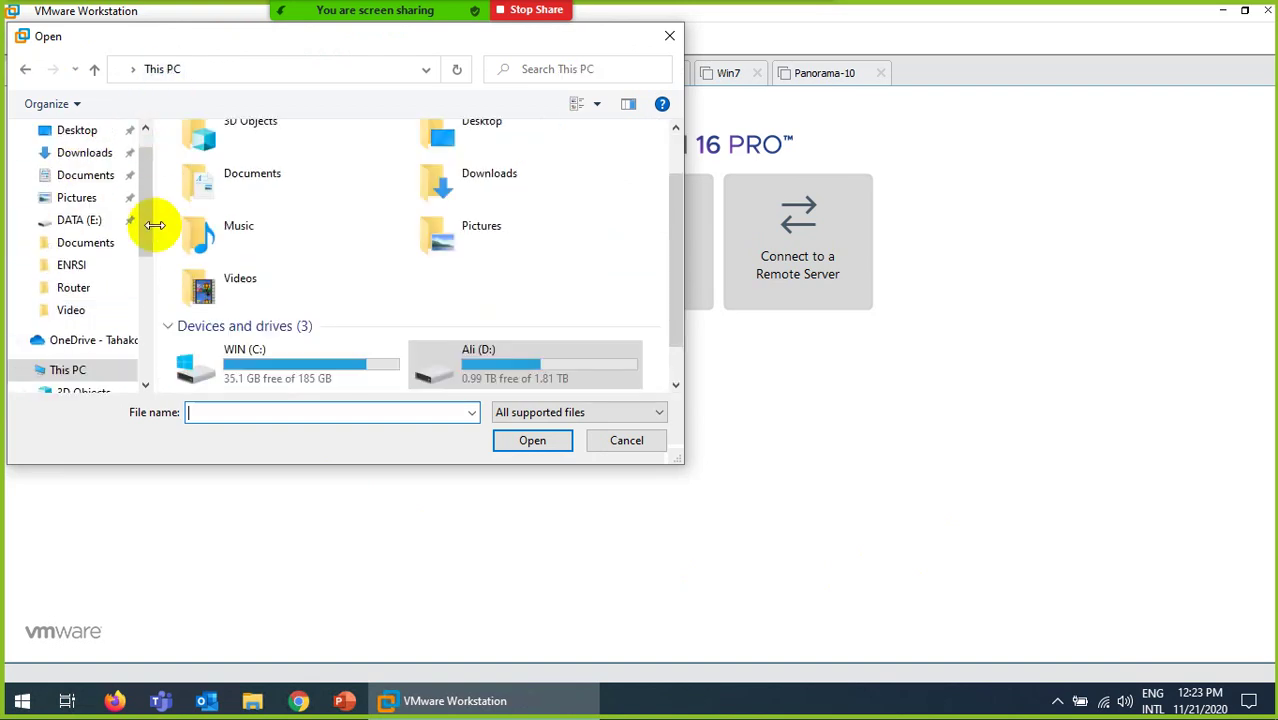
{"action": "double_click", "coordinate": [251, 350]}
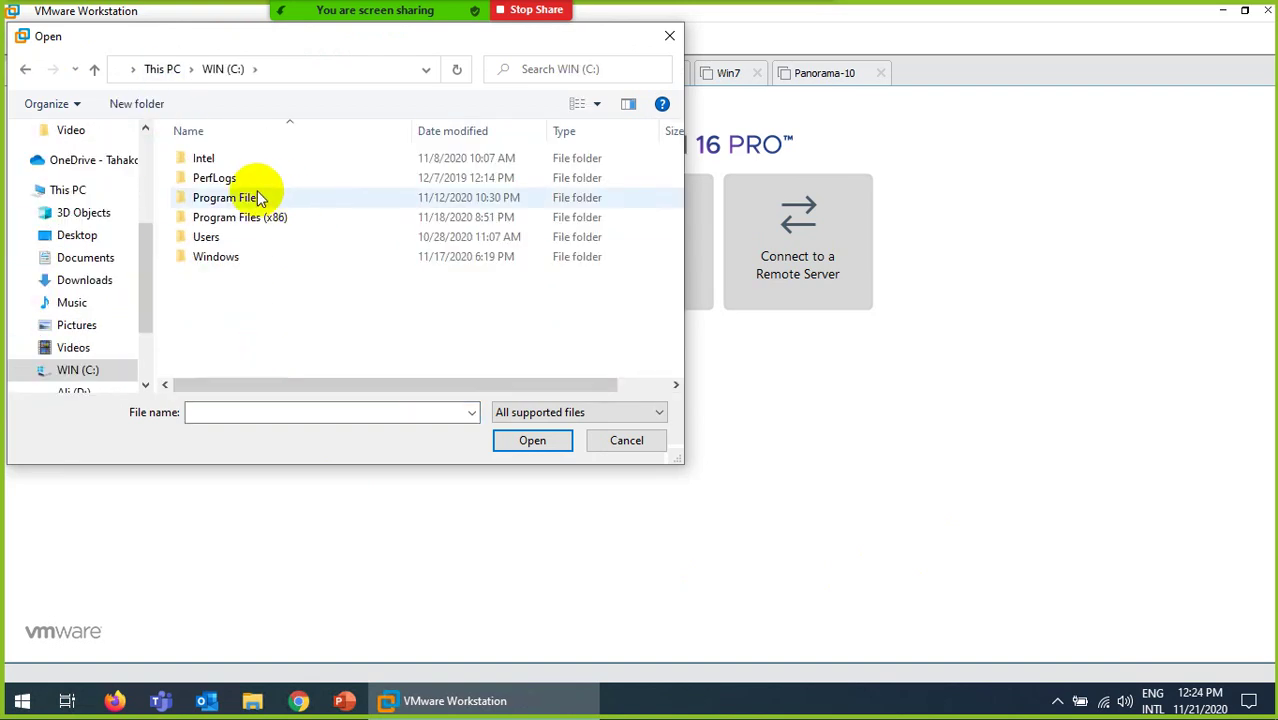
{"action": "double_click", "coordinate": [210, 238]}
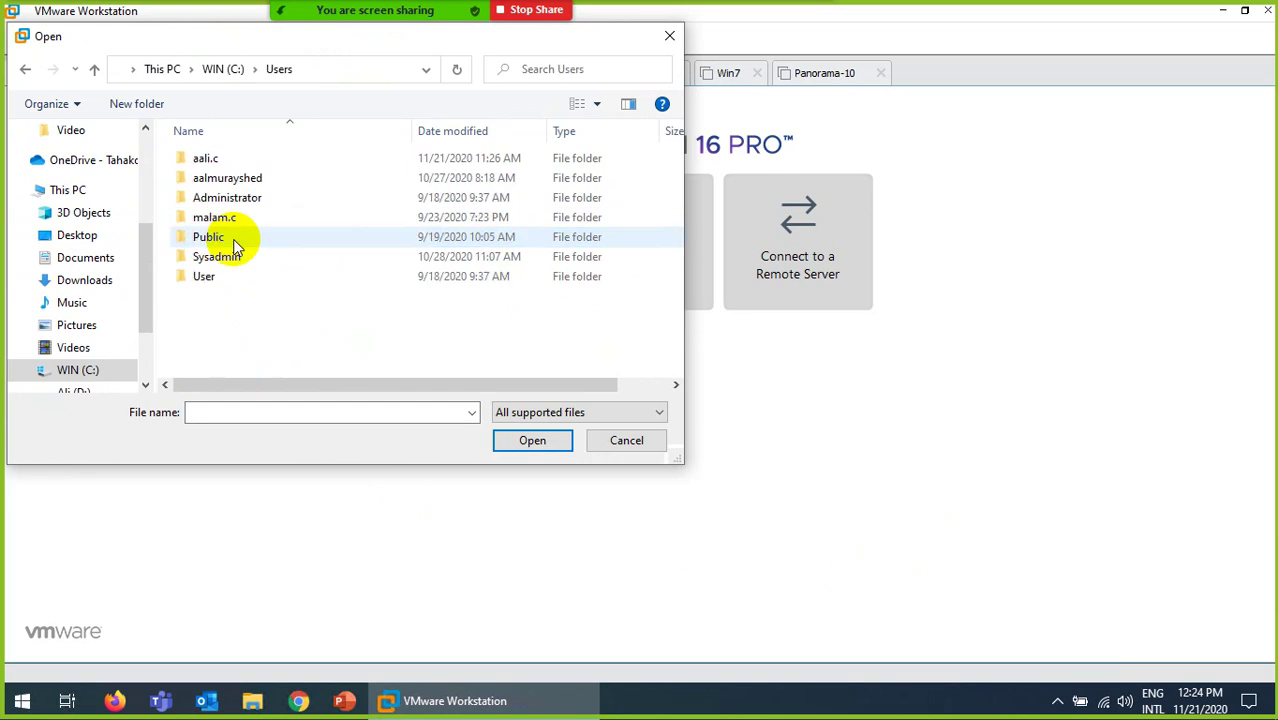
{"action": "double_click", "coordinate": [197, 157]}
Step: Select PA-VM-ESX-10.0.1.ova and open it for import
{"action": "scroll", "coordinate": [400, 300], "scroll_direction": "down", "scroll_amount": 5}
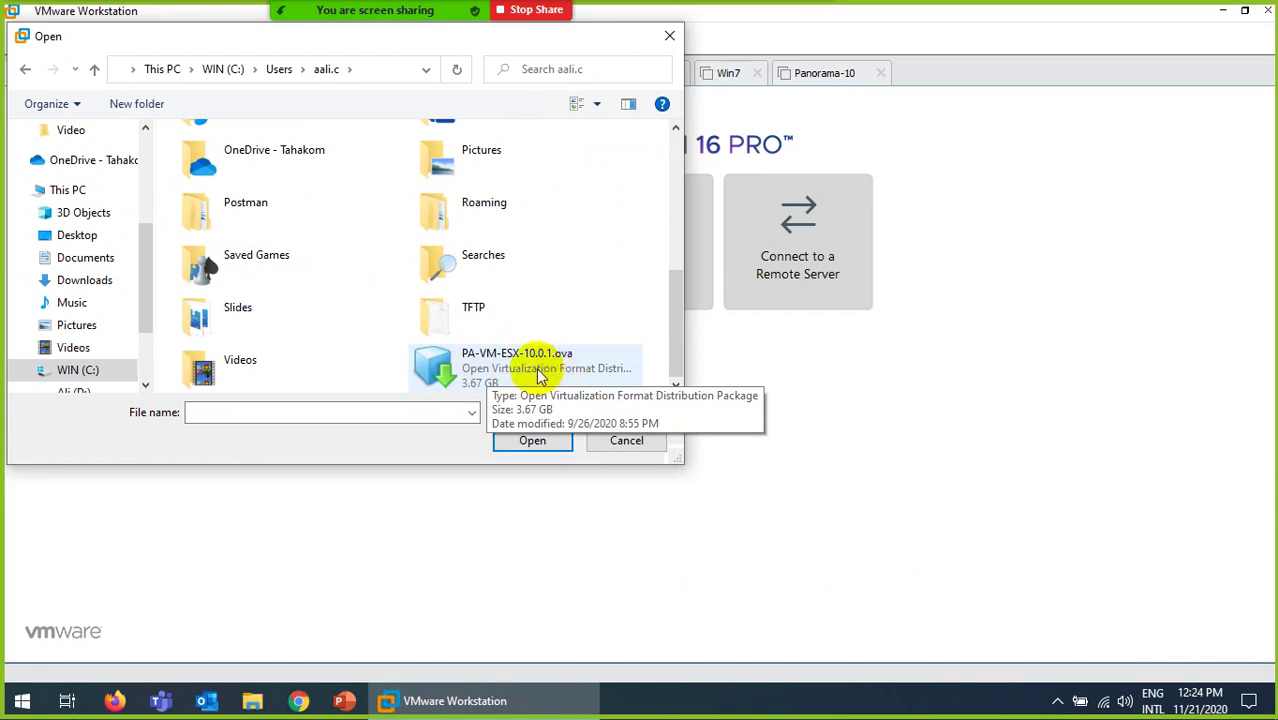
{"action": "left_click", "coordinate": [510, 372]}
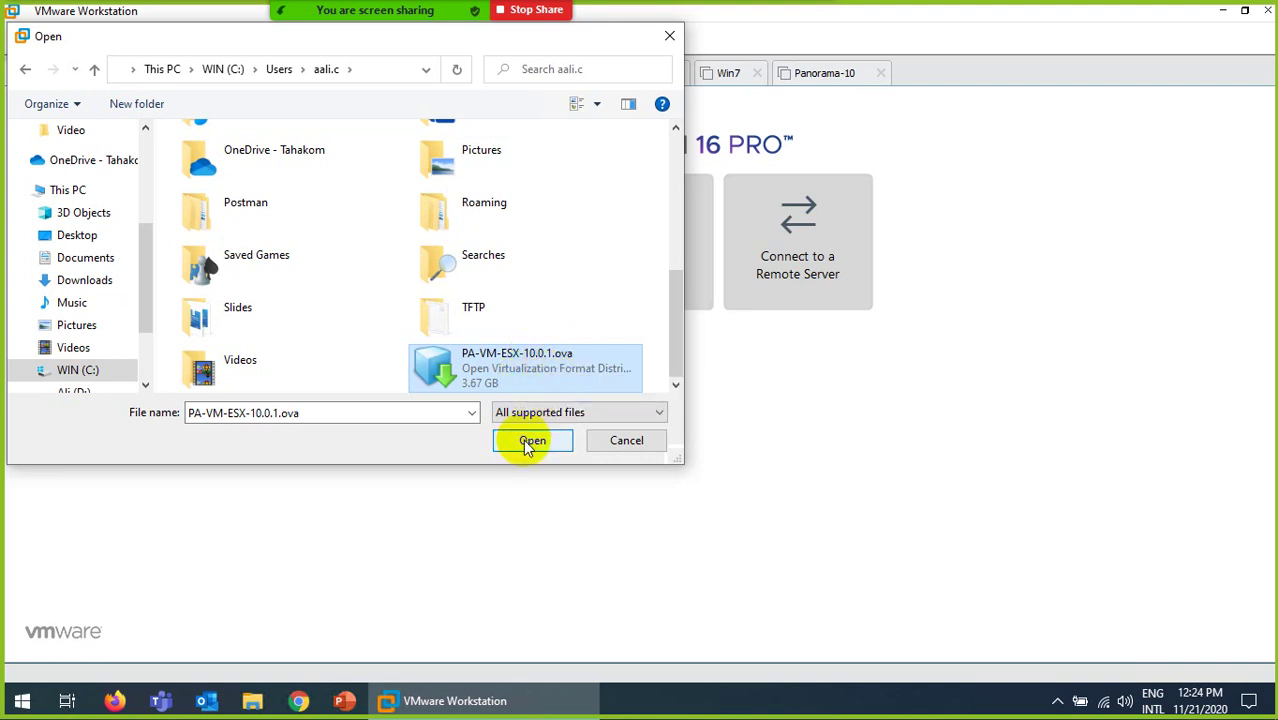
{"action": "left_click", "coordinate": [530, 441]}
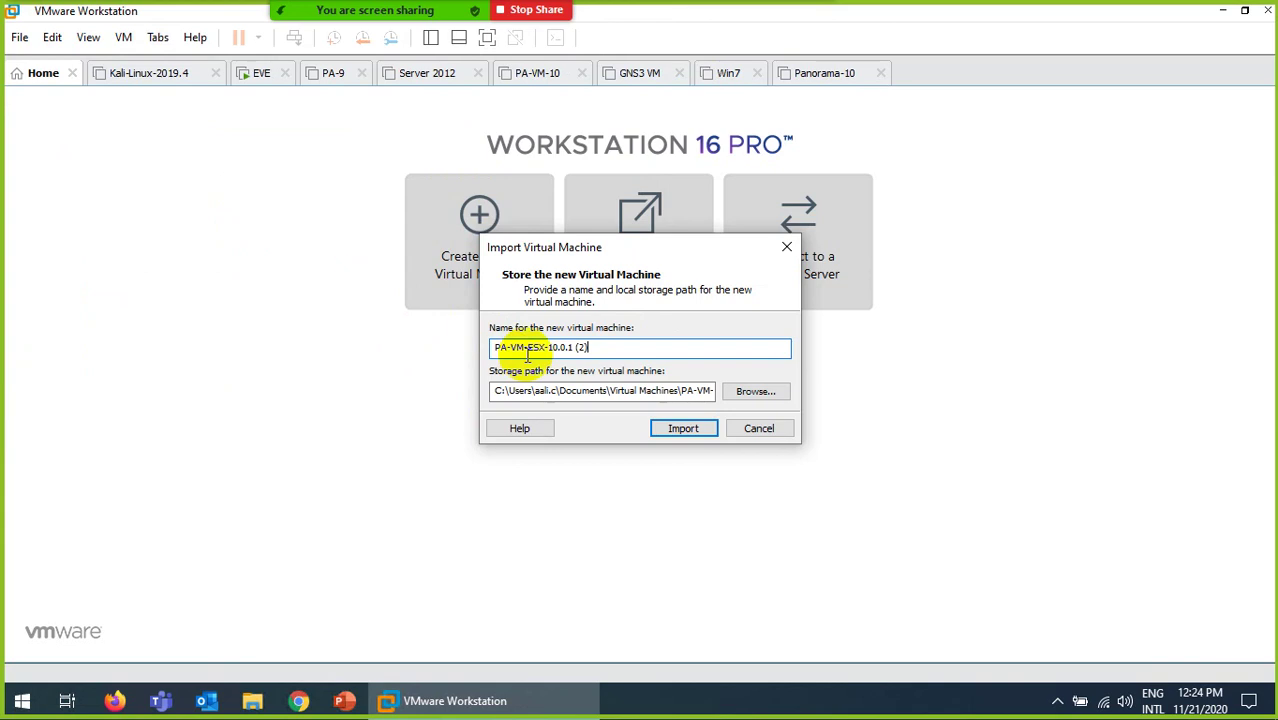
Step: Rename the imported VM to PA-10-New, start the import, then minimise the remote session
{"action": "key", "text": "BackSpace"}
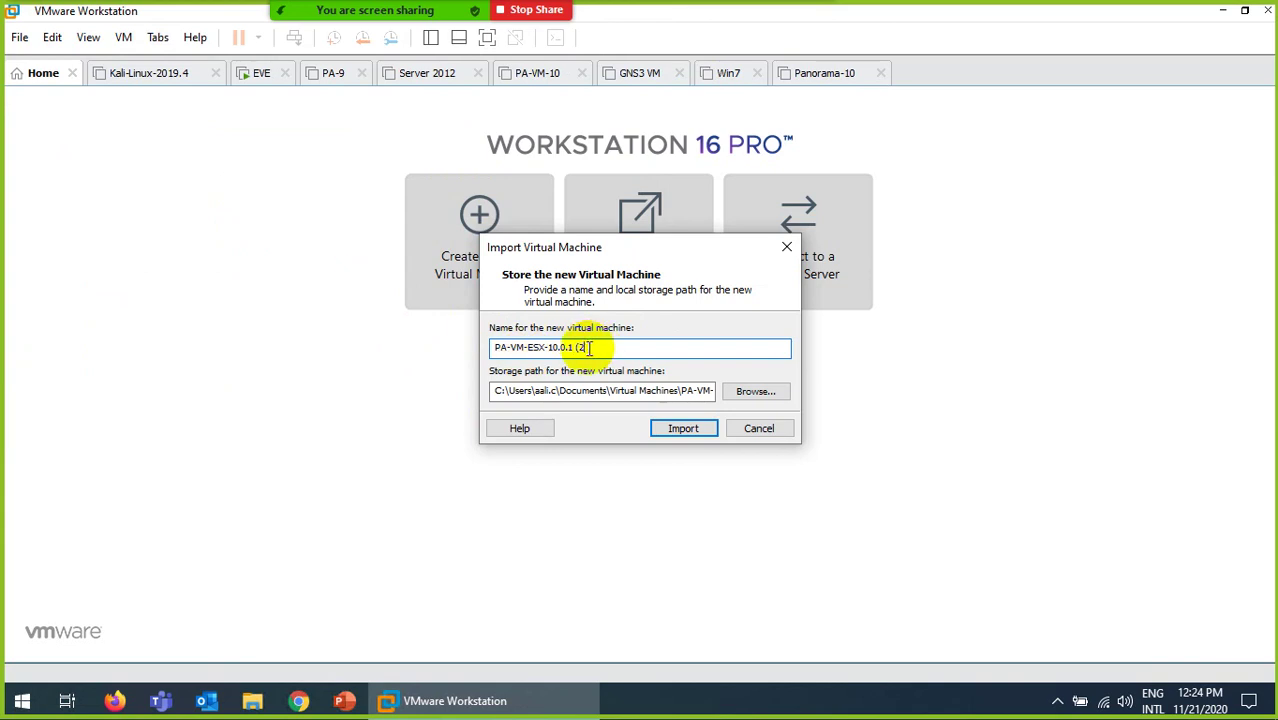
{"action": "key", "text": "BackSpace"}
{"action": "key", "text": "BackSpace"}
{"action": "key", "text": "BackSpace"}
{"action": "key", "text": "BackSpace"}
{"action": "key", "text": "BackSpace"}
{"action": "key", "text": "BackSpace"}
{"action": "key", "text": "BackSpace"}
{"action": "key", "text": "BackSpace"}
{"action": "key", "text": "BackSpace"}
{"action": "key", "text": "BackSpace"}
{"action": "key", "text": "BackSpace"}
{"action": "key", "text": "BackSpace"}
{"action": "key", "text": "BackSpace"}
{"action": "key", "text": "BackSpace"}
{"action": "key", "text": "BackSpace"}
{"action": "key", "text": "BackSpace"}
{"action": "type", "text": "10-New"}
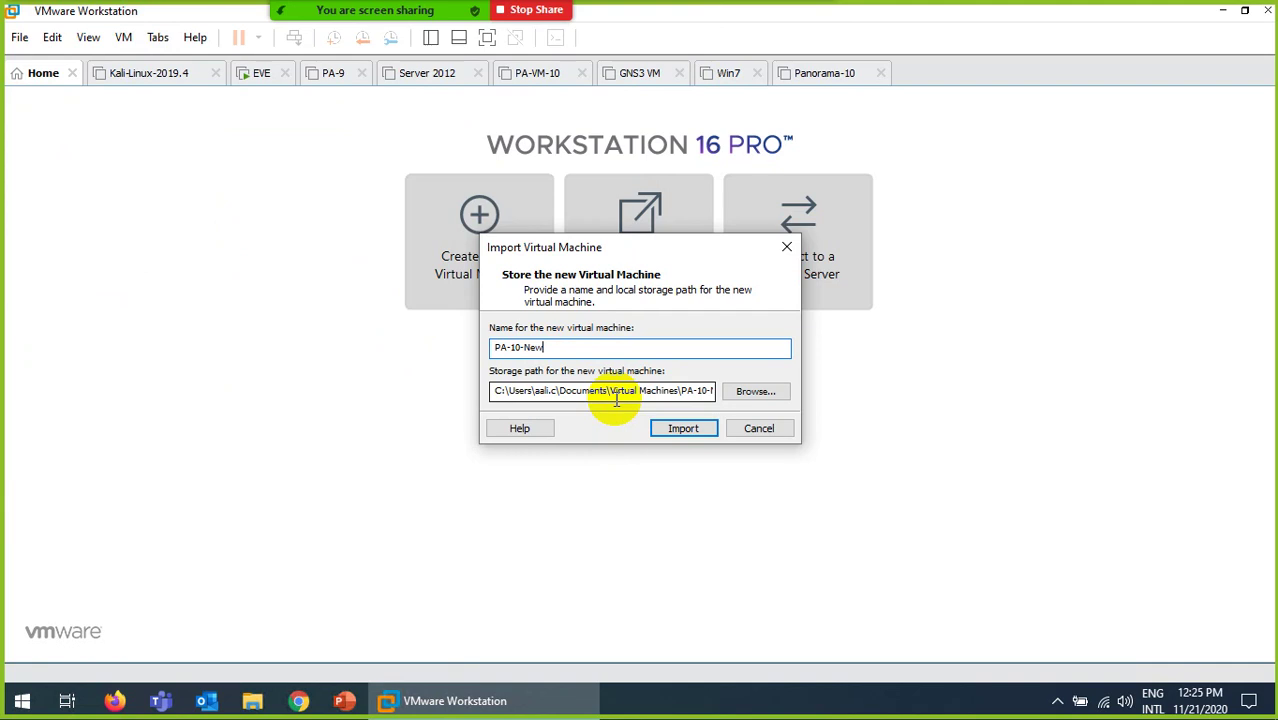
{"action": "left_click", "coordinate": [680, 430]}
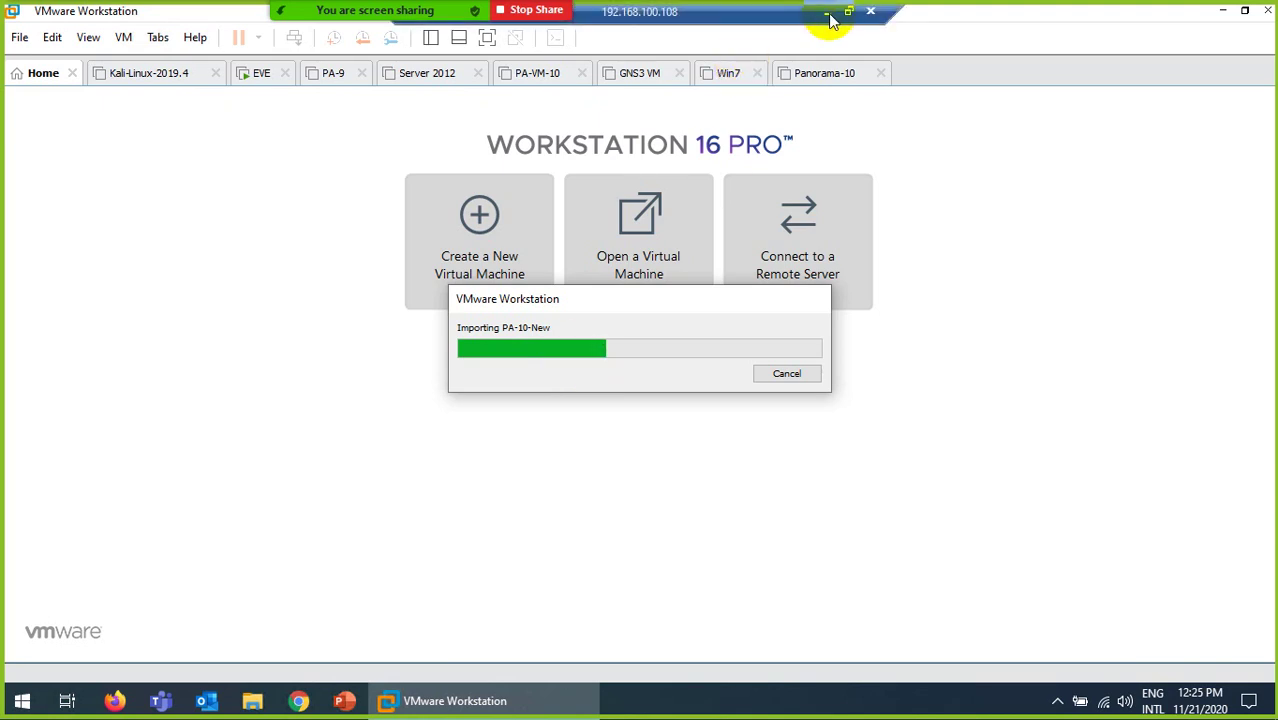
{"action": "left_click", "coordinate": [827, 11]}
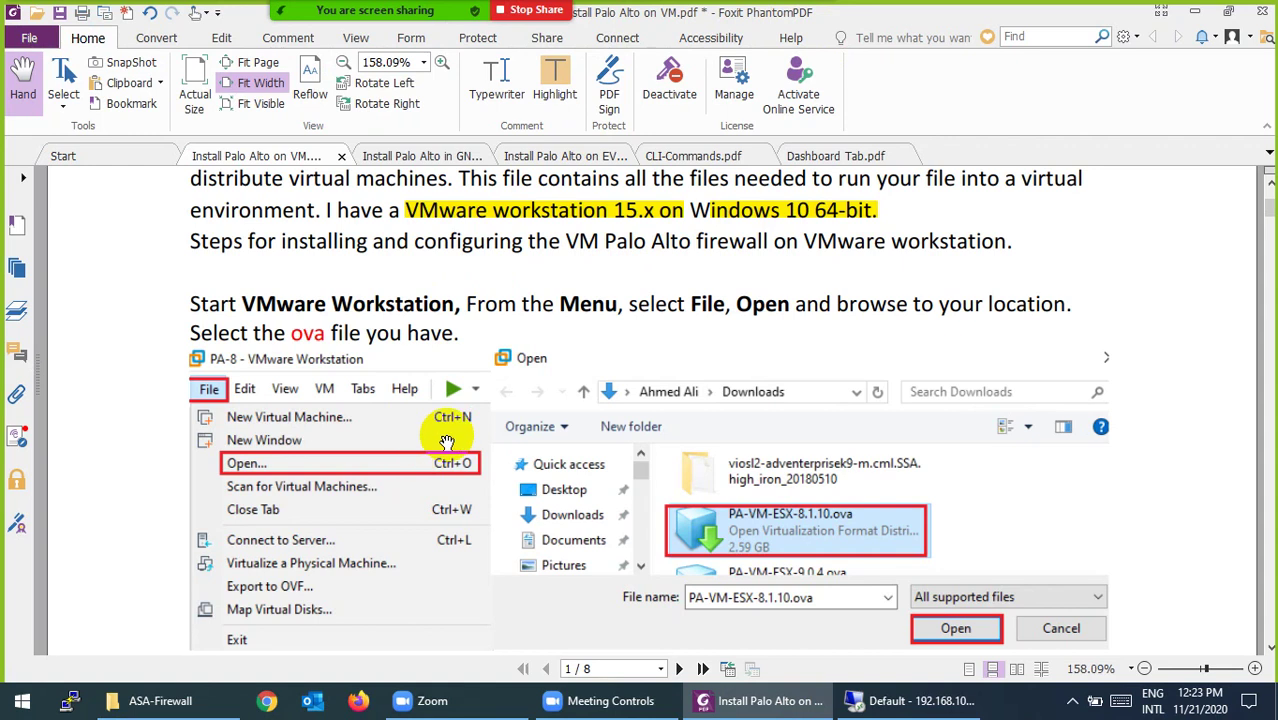
Step: Scroll the guide to page 2's NIC/RAM/CPU default hardware list, then minimise Foxit
{"action": "scroll", "coordinate": [447, 441], "scroll_direction": "down", "scroll_amount": 3}
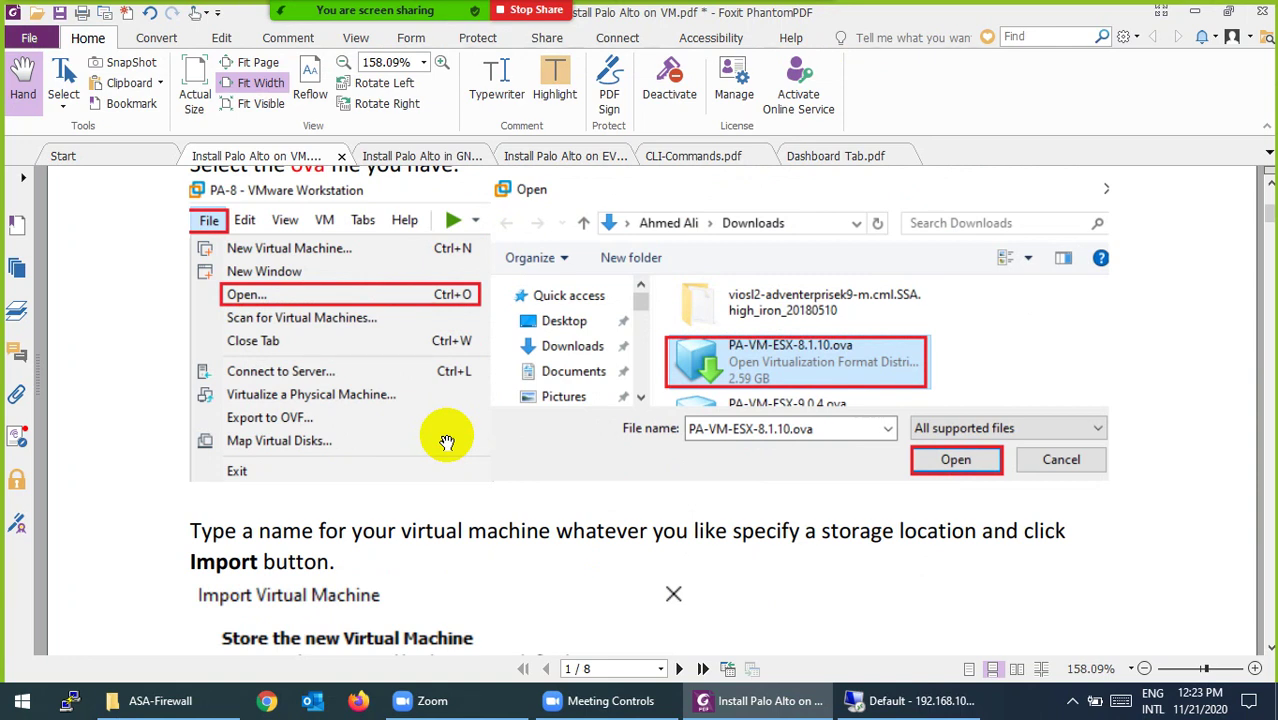
{"action": "scroll", "coordinate": [447, 442], "scroll_direction": "down", "scroll_amount": 5}
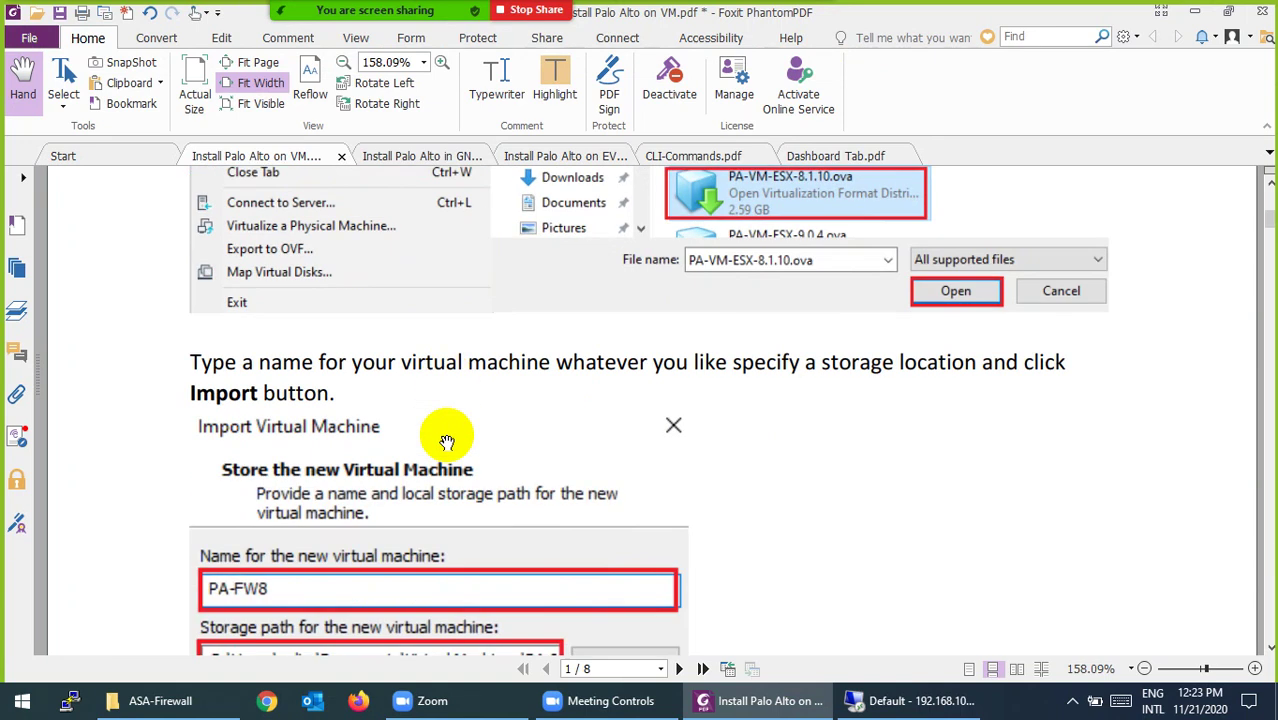
{"action": "scroll", "coordinate": [265, 313], "scroll_direction": "down", "scroll_amount": 5}
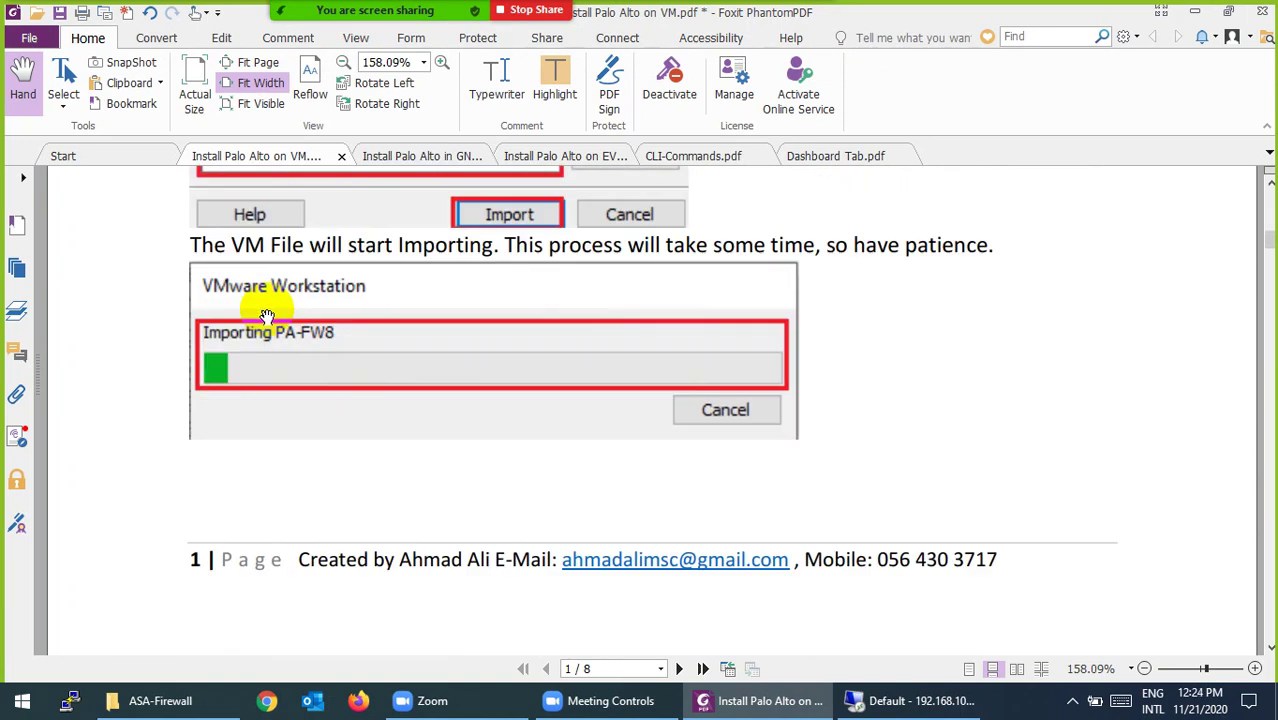
{"action": "scroll", "coordinate": [351, 320], "scroll_direction": "down", "scroll_amount": 4}
{"action": "scroll", "coordinate": [350, 320], "scroll_direction": "down", "scroll_amount": 4}
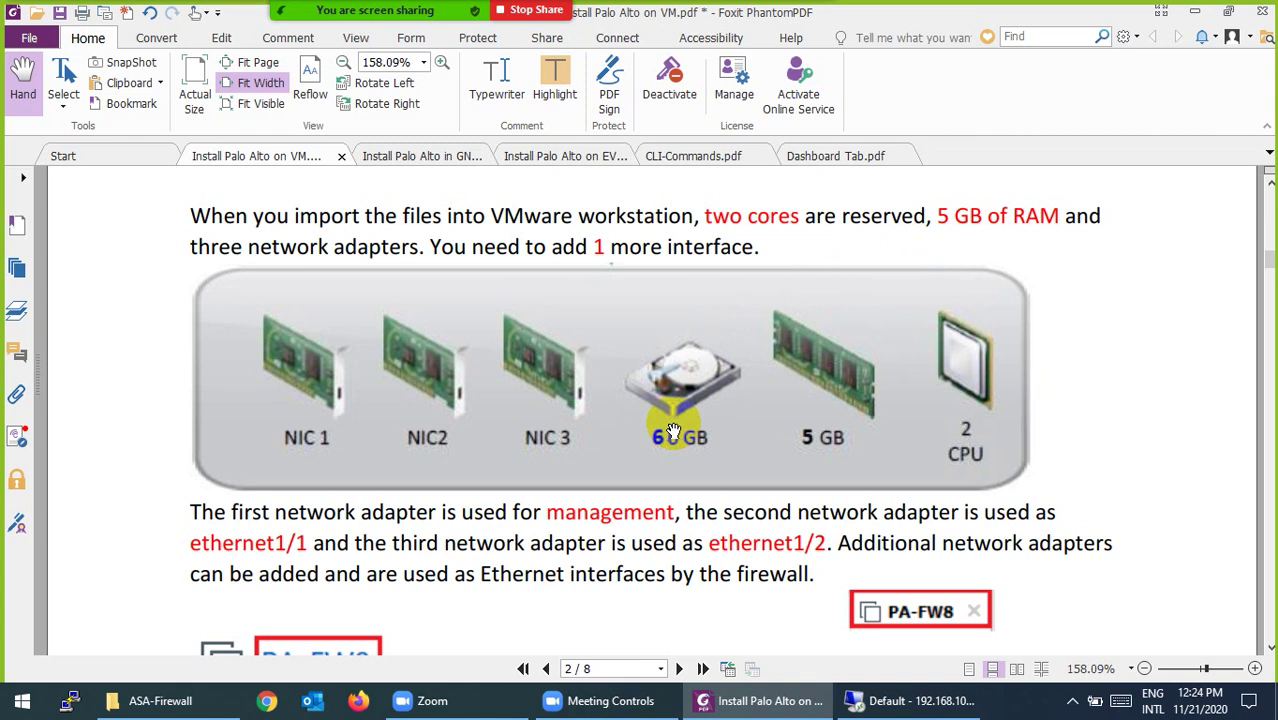
{"action": "scroll", "coordinate": [673, 430], "scroll_direction": "down", "scroll_amount": 10}
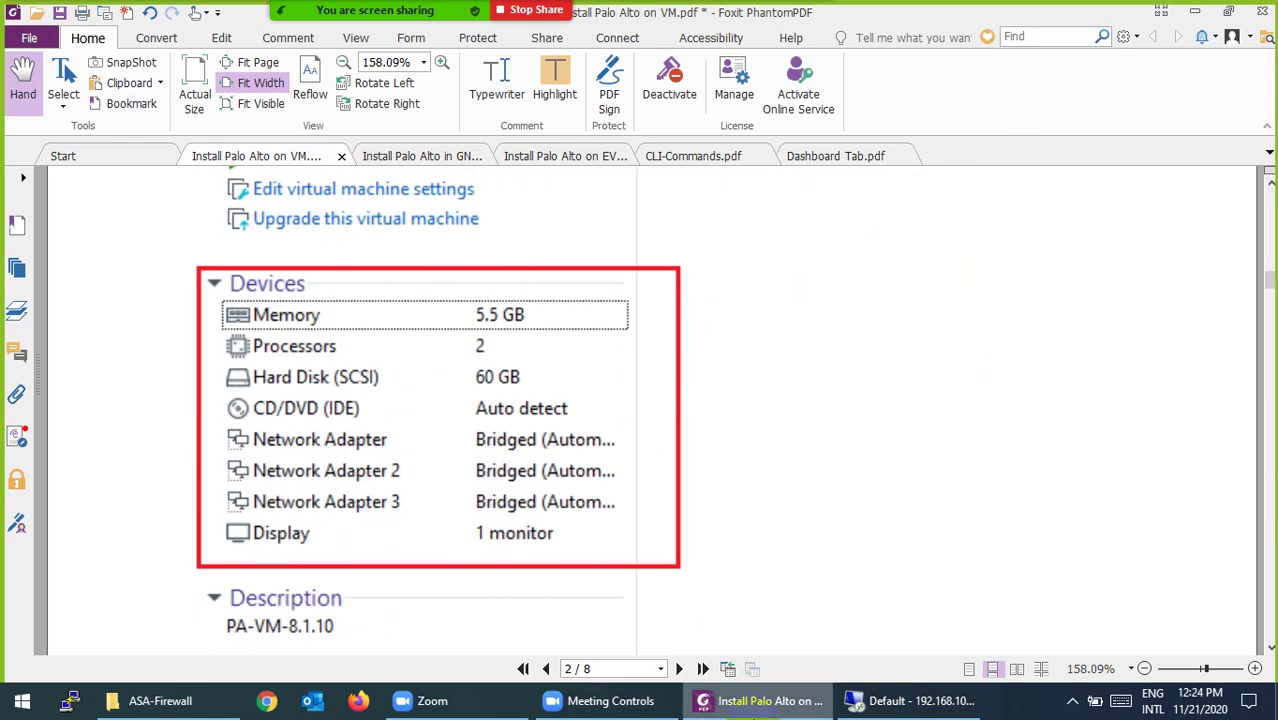
{"action": "left_click", "coordinate": [760, 703]}
Step: Return to the remote session and open PA-10-New's Virtual Machine Settings
{"action": "left_click", "coordinate": [876, 702]}
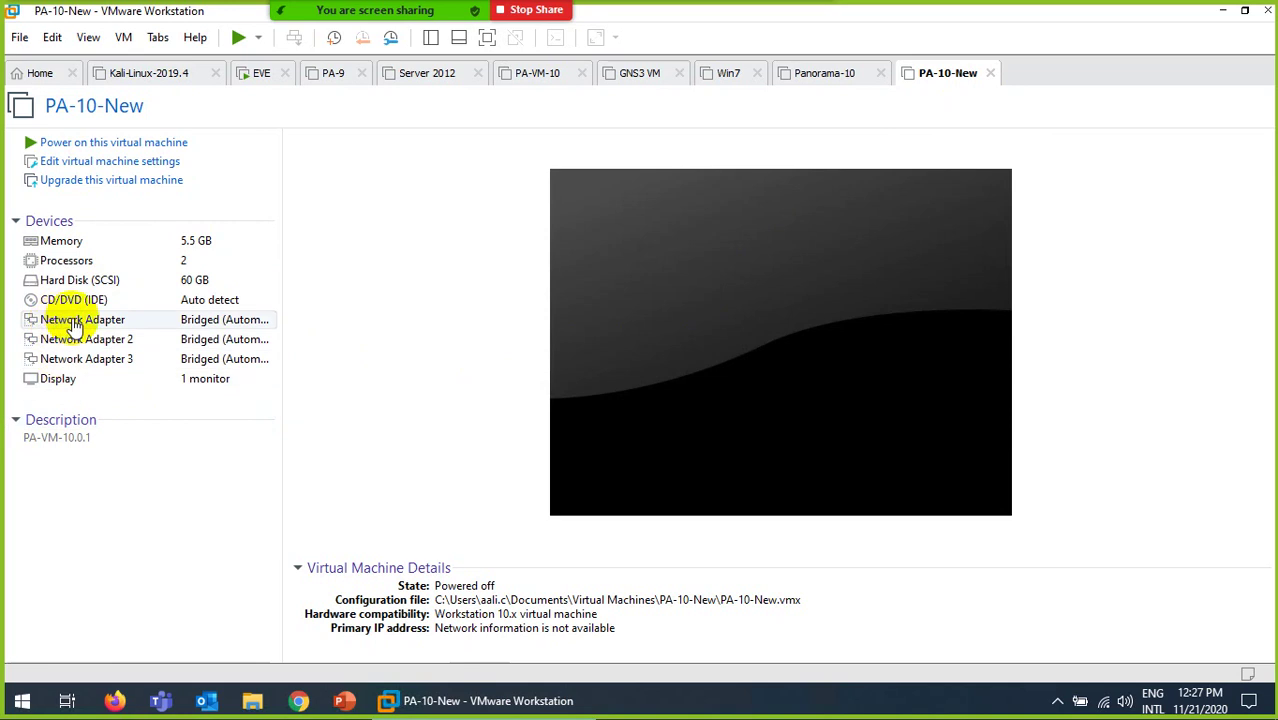
{"action": "left_click", "coordinate": [70, 164]}
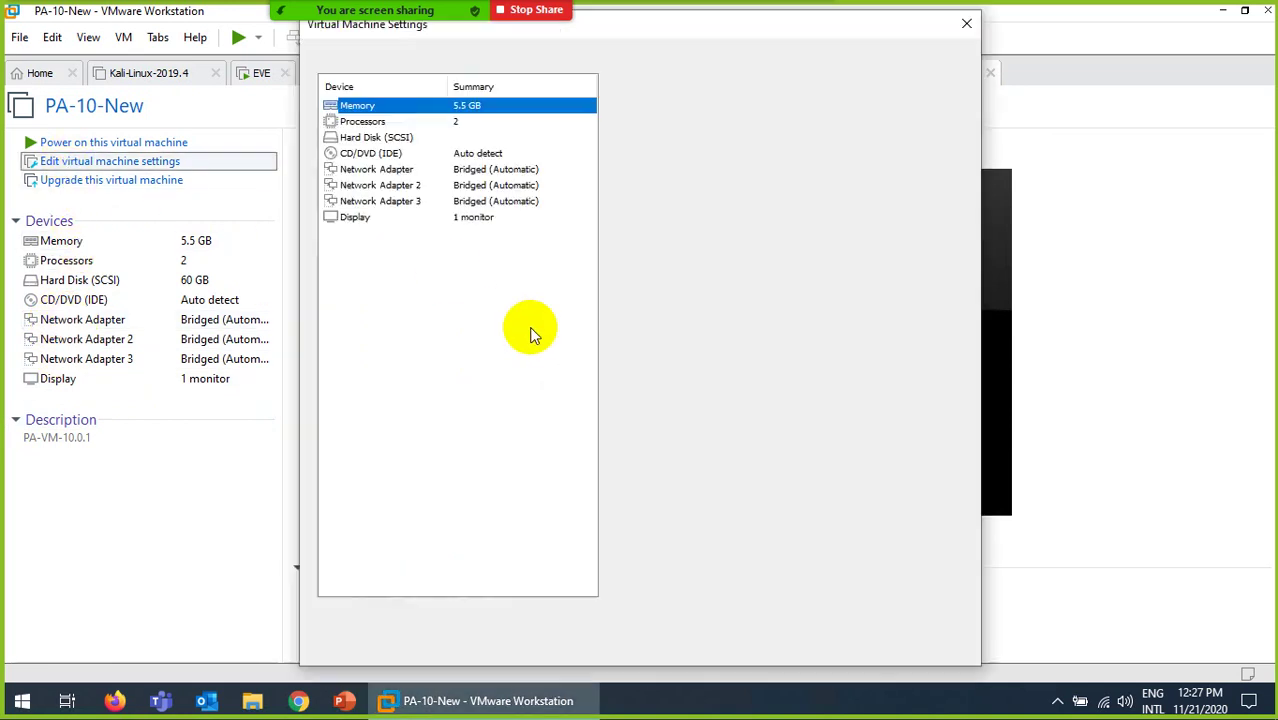
Step: Set PA-10-New's Network Adapter 1 and Network Adapter 2 to NAT
{"action": "left_click", "coordinate": [486, 172]}
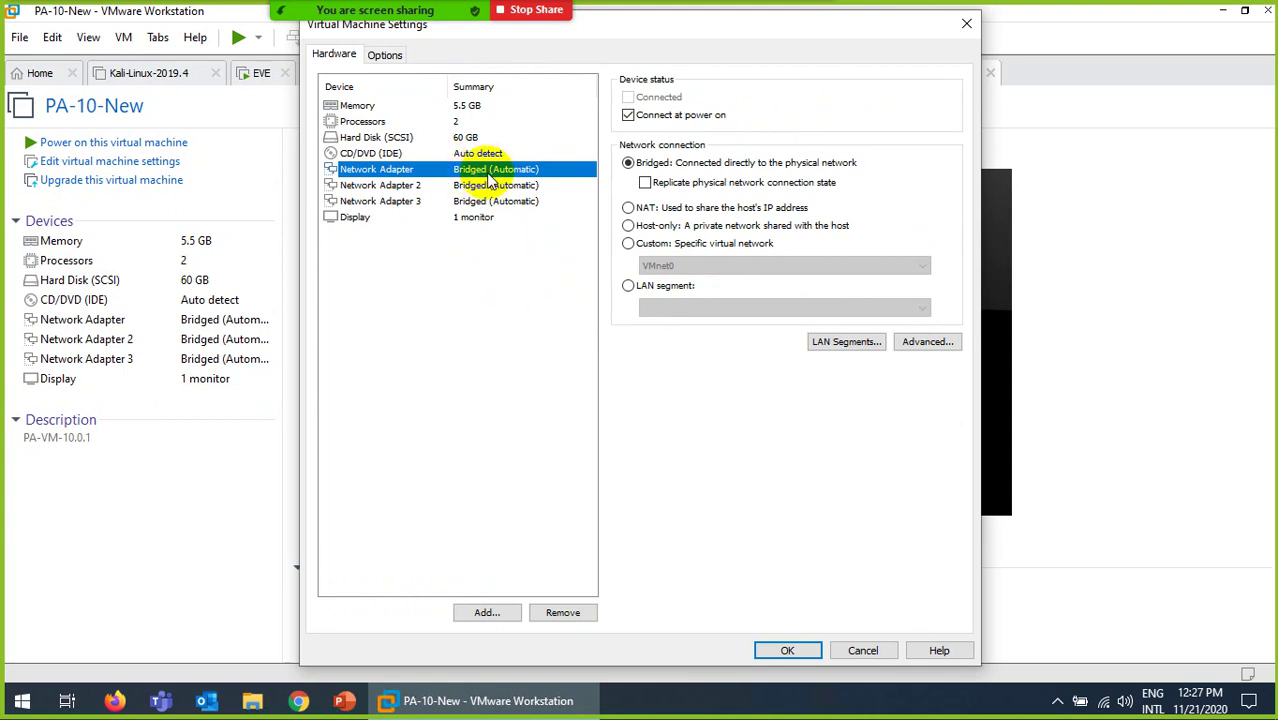
{"action": "left_click", "coordinate": [627, 208]}
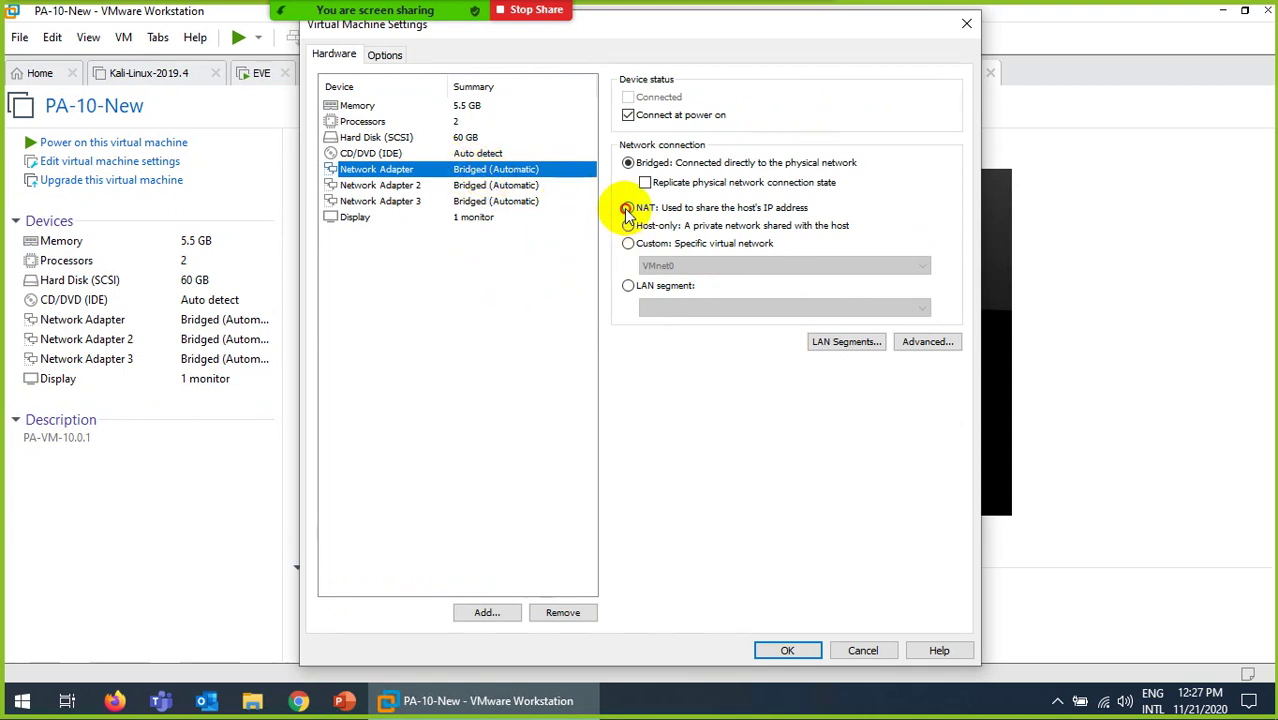
{"action": "left_click", "coordinate": [485, 185]}
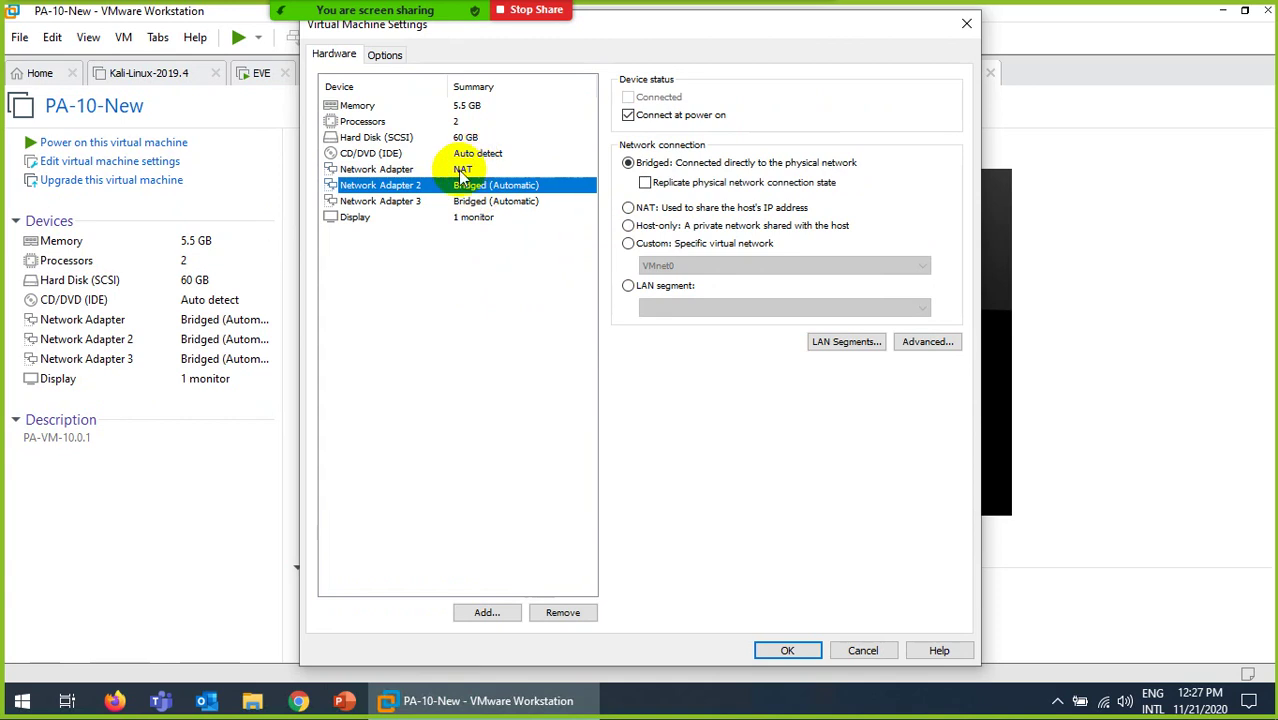
{"action": "left_click", "coordinate": [460, 170]}
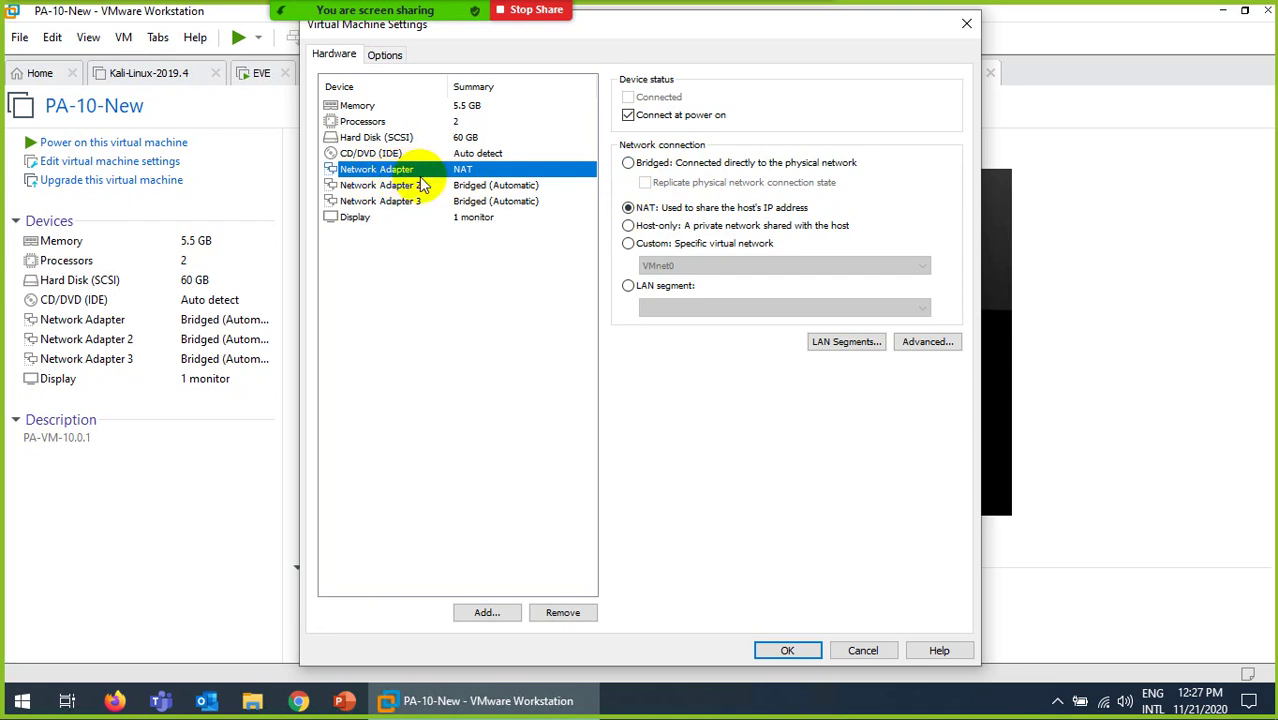
{"action": "left_click", "coordinate": [490, 191]}
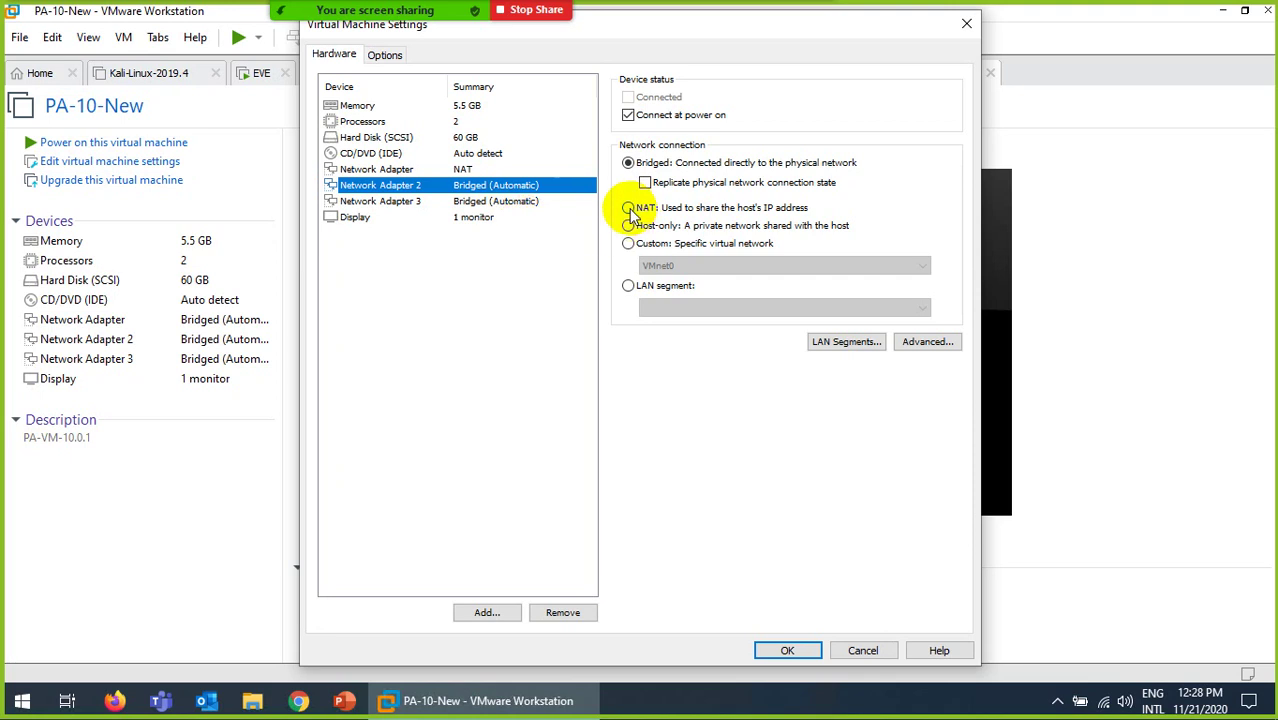
{"action": "left_click", "coordinate": [628, 208]}
{"action": "left_click", "coordinate": [507, 204]}
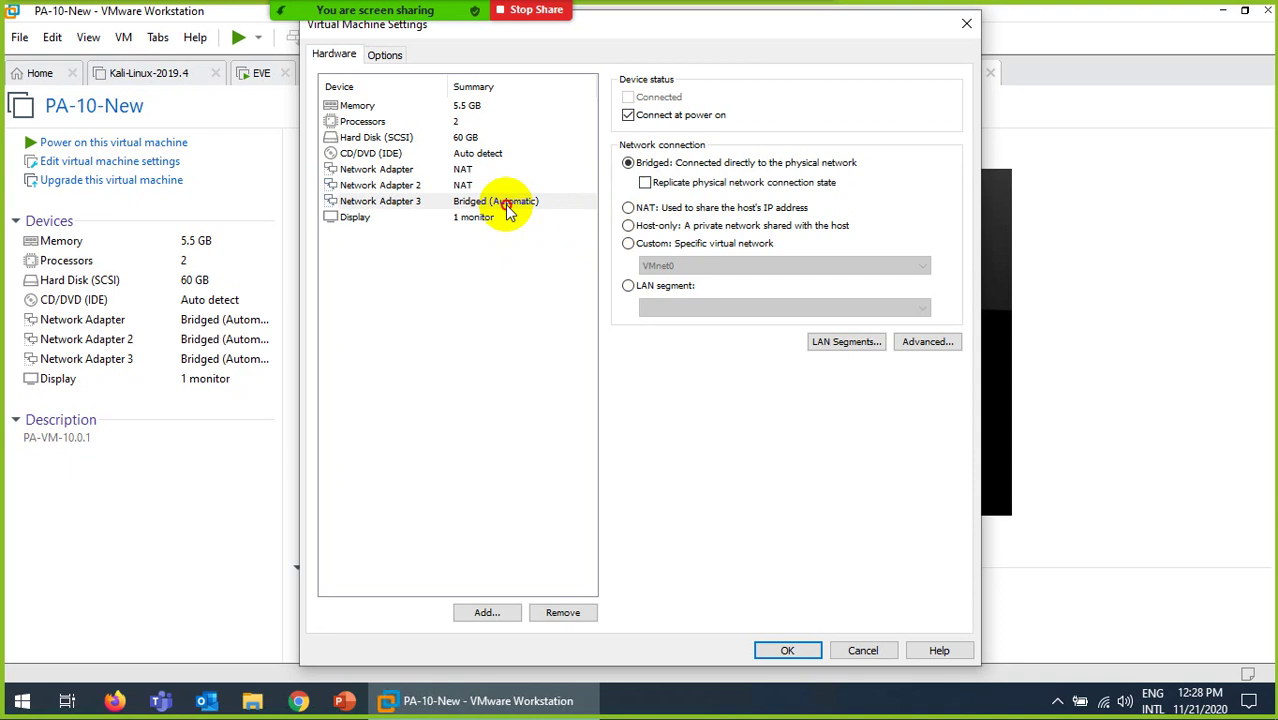
Step: Switch Network Adapter 3's connection to LAN segment
{"action": "left_click", "coordinate": [628, 287]}
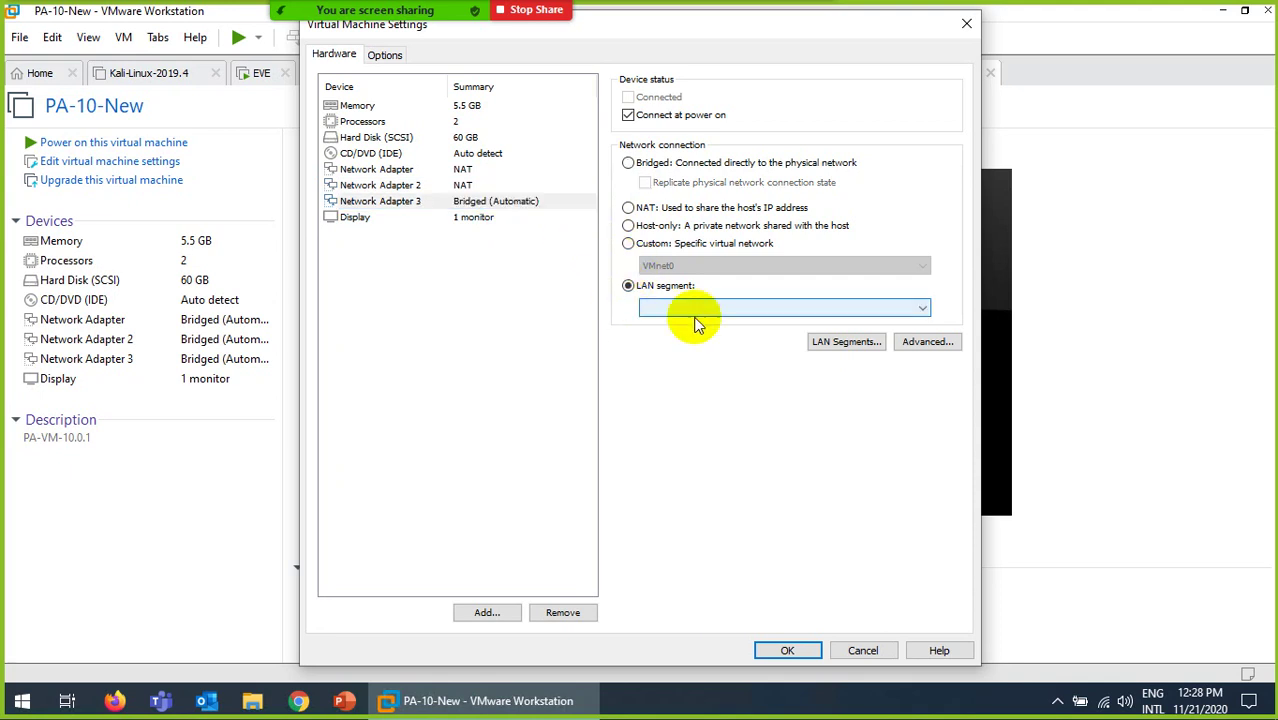
{"action": "left_click", "coordinate": [756, 309]}
{"action": "left_click", "coordinate": [755, 307]}
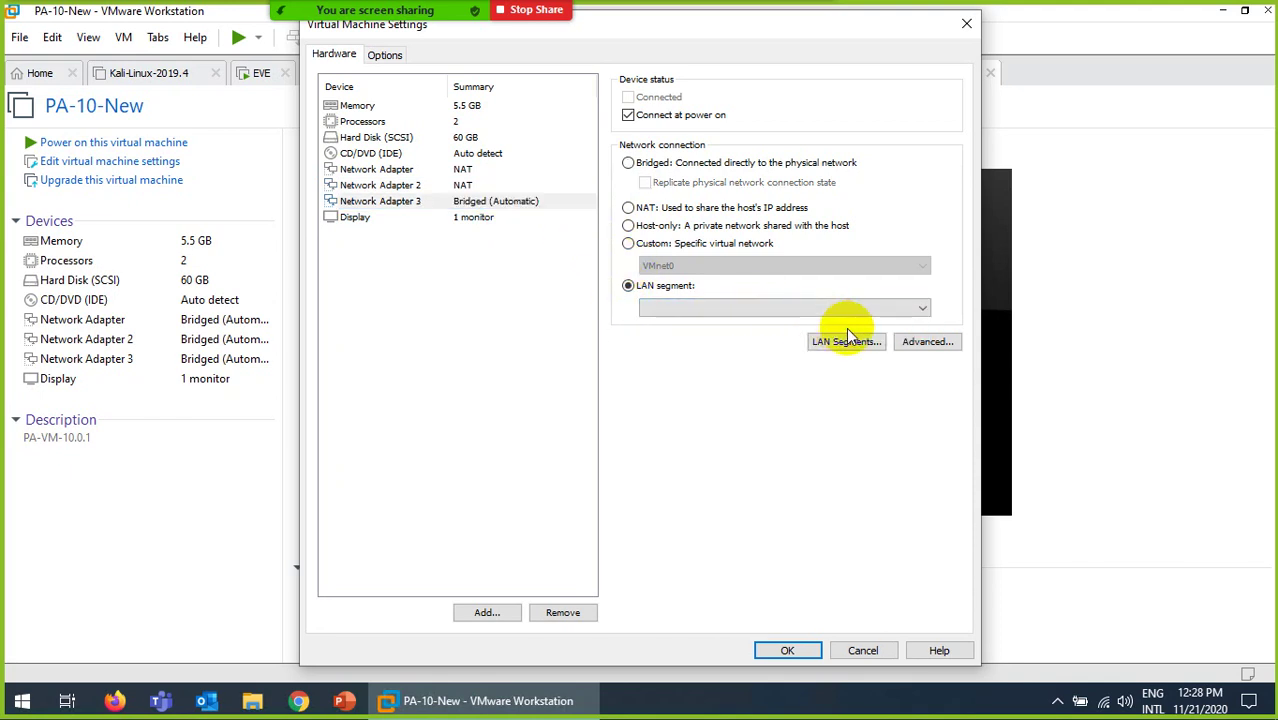
{"action": "left_click", "coordinate": [921, 341]}
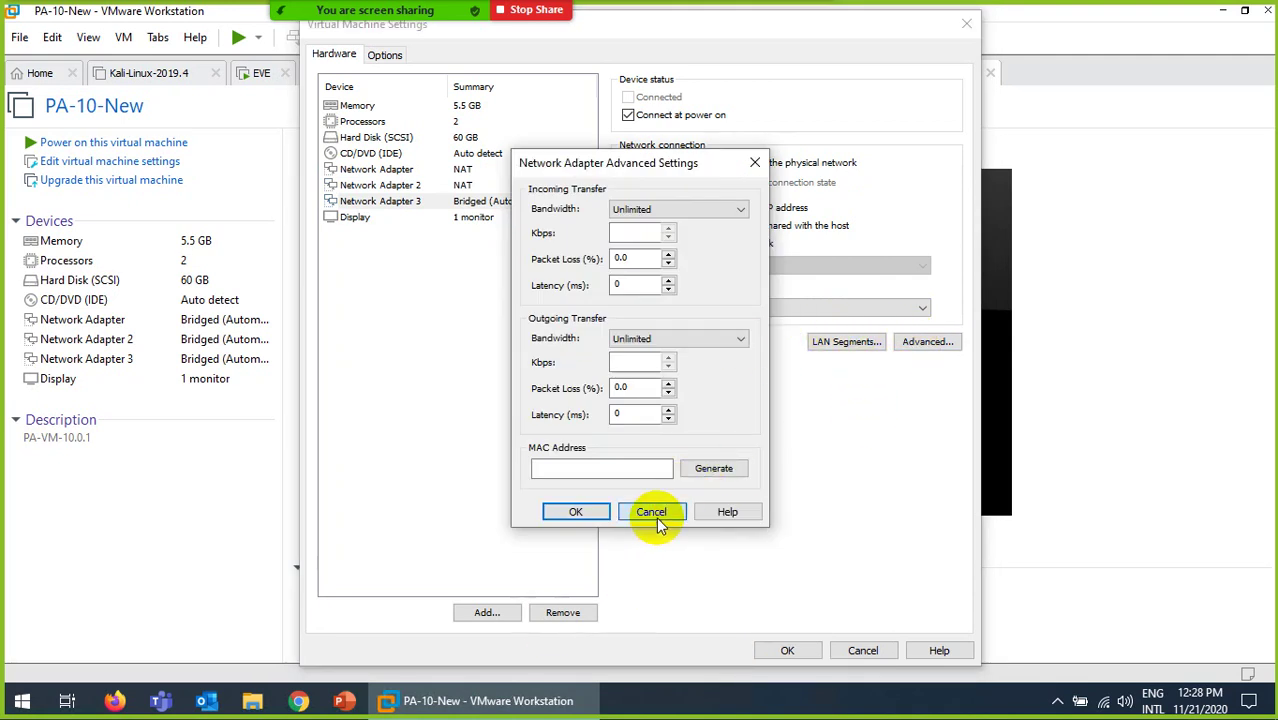
{"action": "left_click", "coordinate": [654, 513]}
Step: Add a new global LAN segment named ABC
{"action": "left_click", "coordinate": [826, 345]}
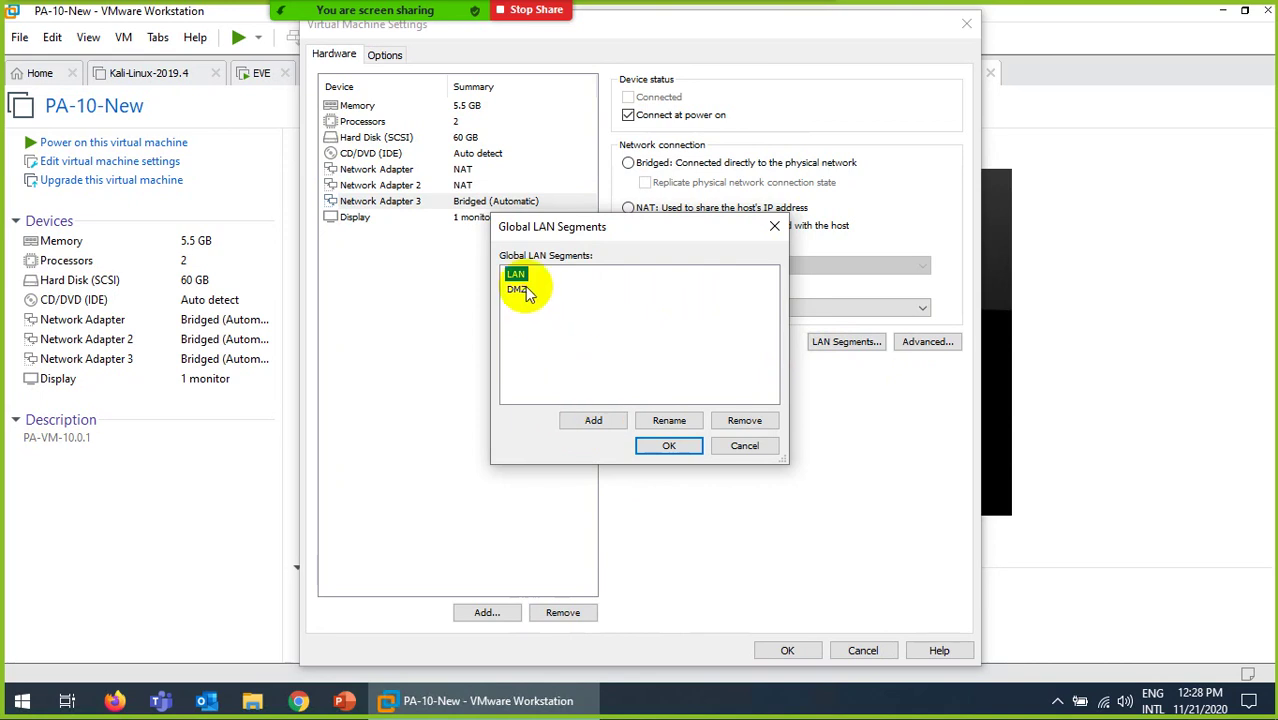
{"action": "left_click", "coordinate": [585, 421]}
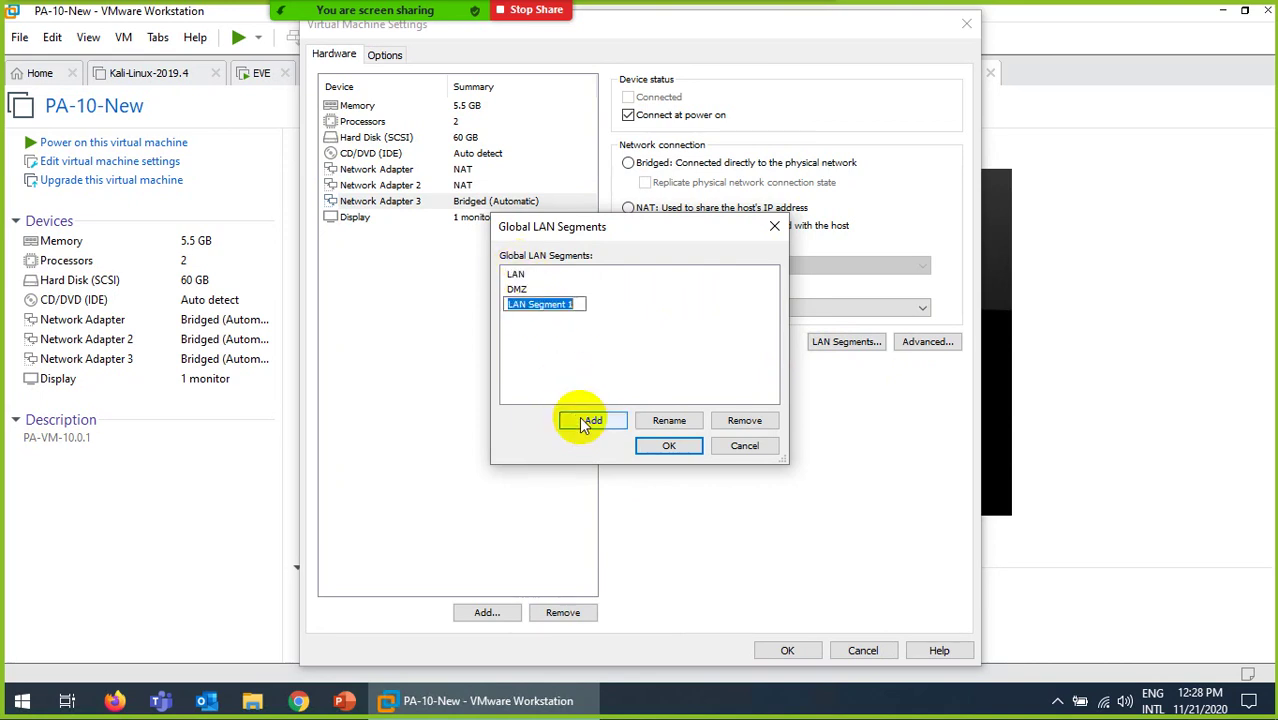
{"action": "type", "text": "ABC"}
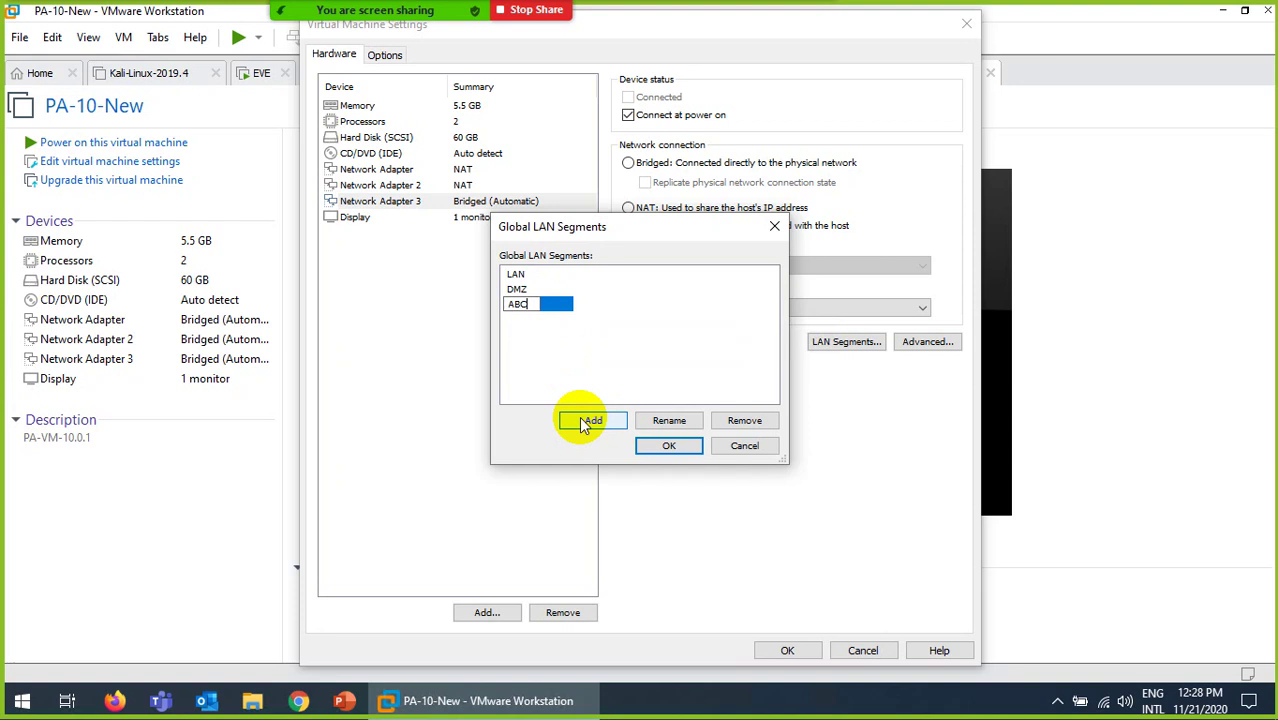
{"action": "key", "text": "Return"}
{"action": "left_click", "coordinate": [680, 452]}
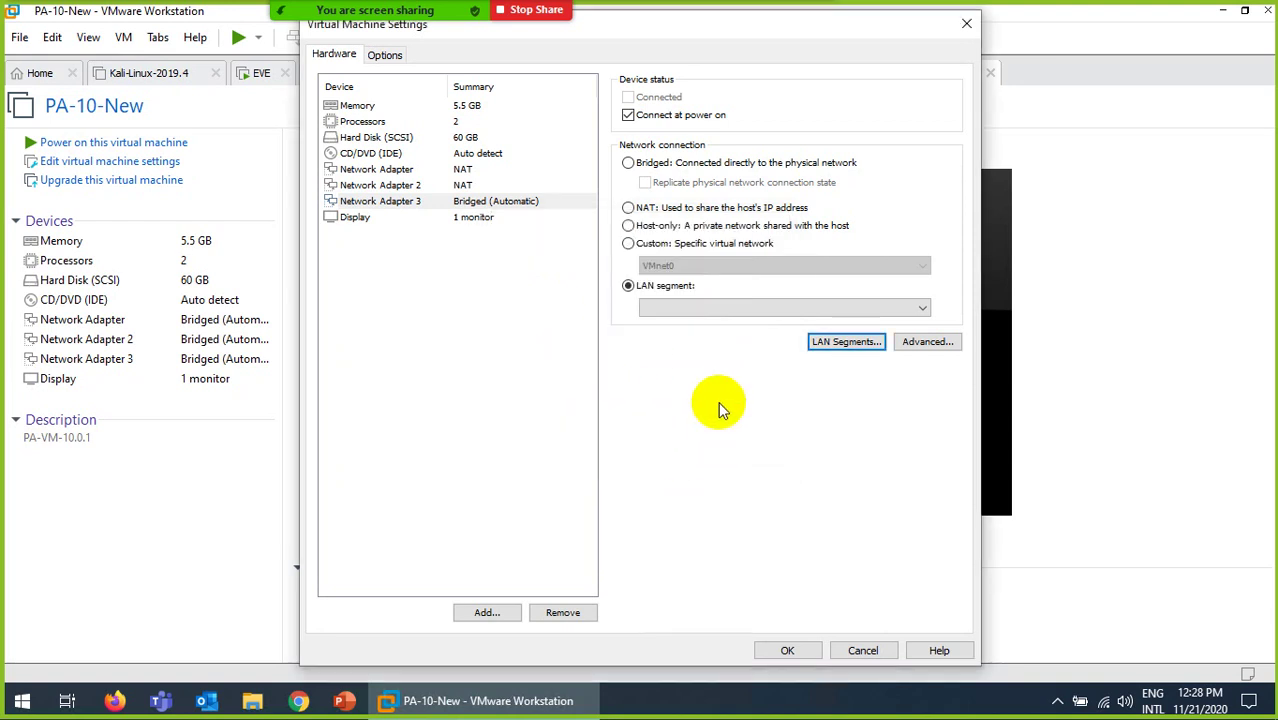
Step: Connect Network Adapter 3 to the LAN segment
{"action": "left_click", "coordinate": [687, 311]}
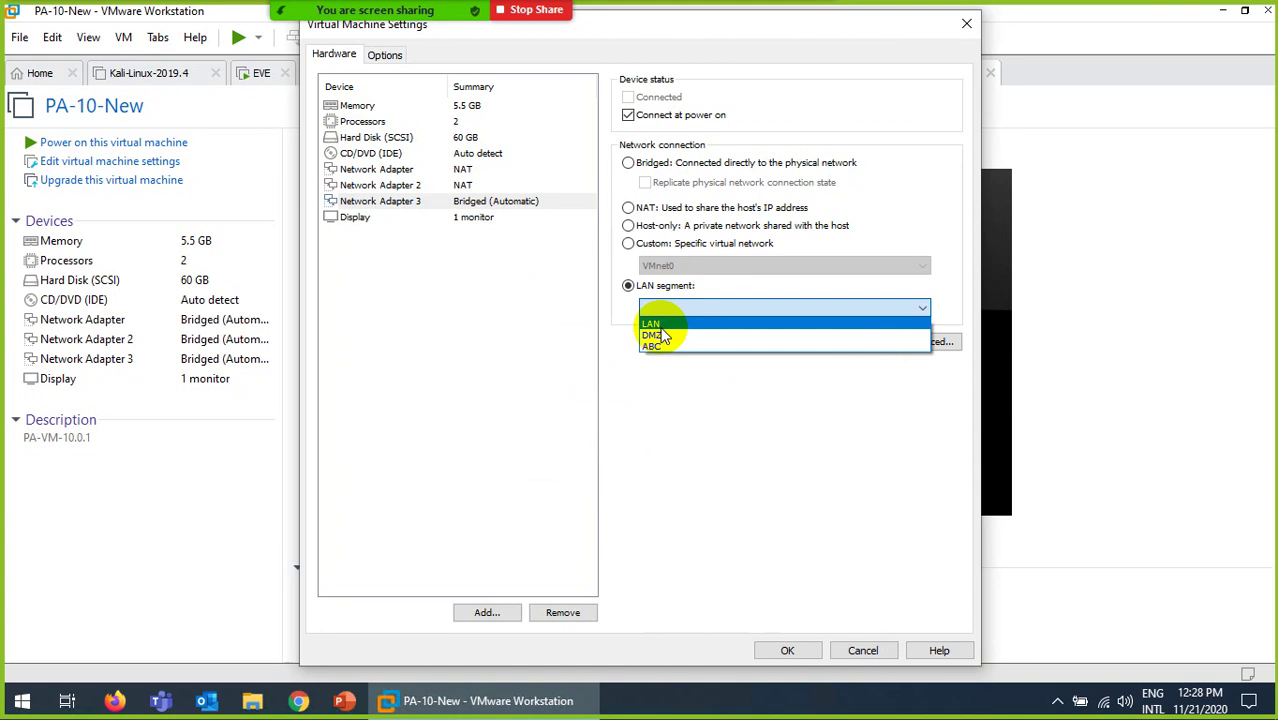
{"action": "left_click", "coordinate": [660, 326]}
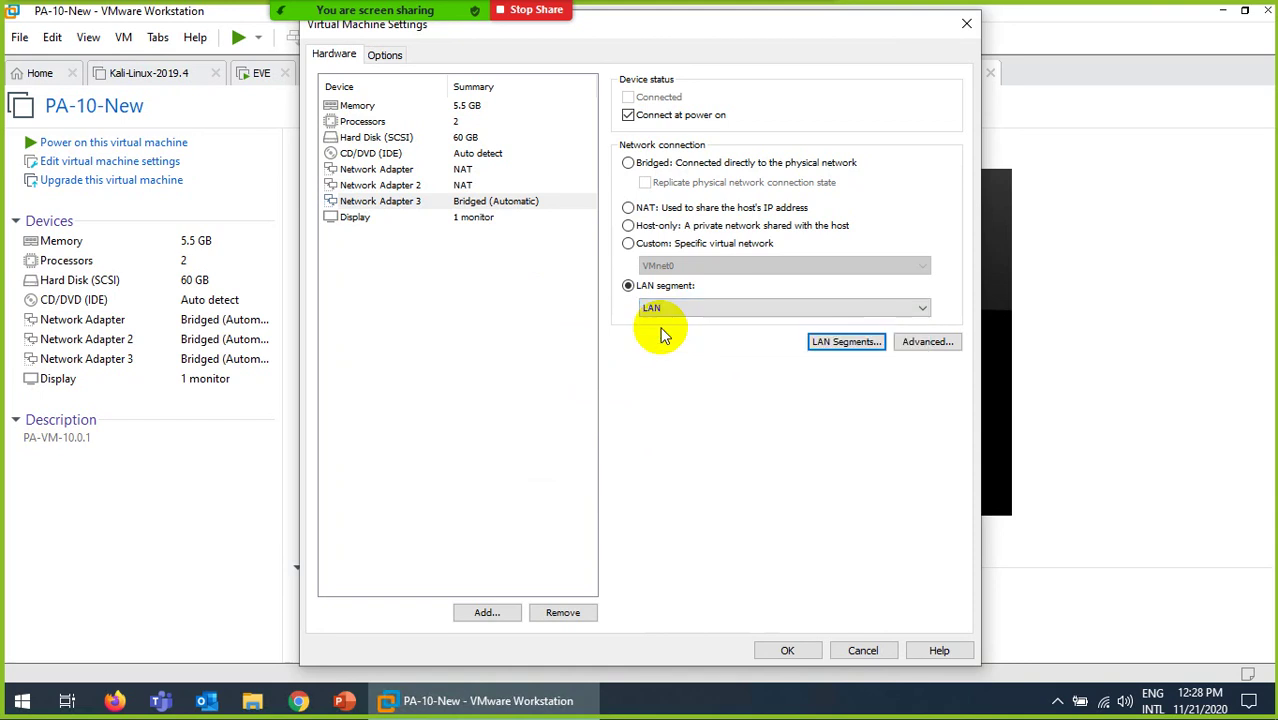
{"action": "left_click", "coordinate": [466, 171]}
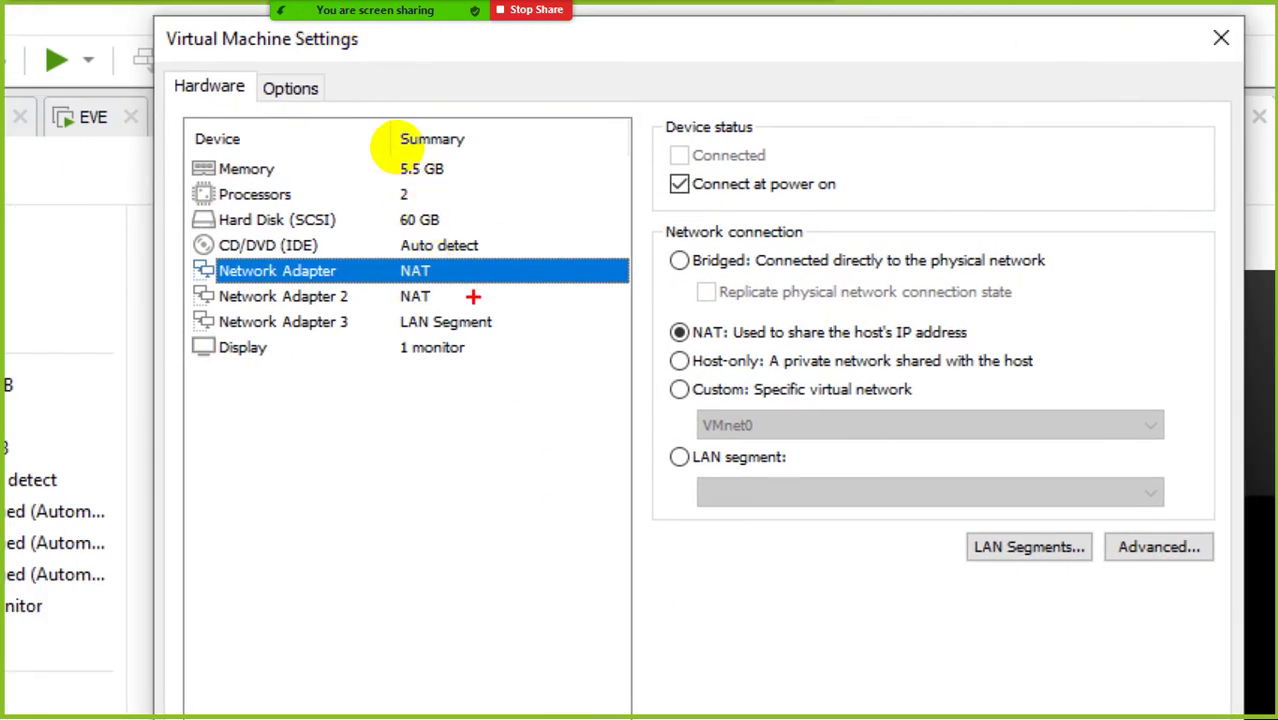
{"action": "mouse_move", "coordinate": [446, 273]}
{"action": "left_mouse_down"}
{"action": "mouse_move", "coordinate": [556, 284]}
{"action": "mouse_move", "coordinate": [618, 264]}
{"action": "mouse_move", "coordinate": [657, 300]}
{"action": "left_mouse_up"}
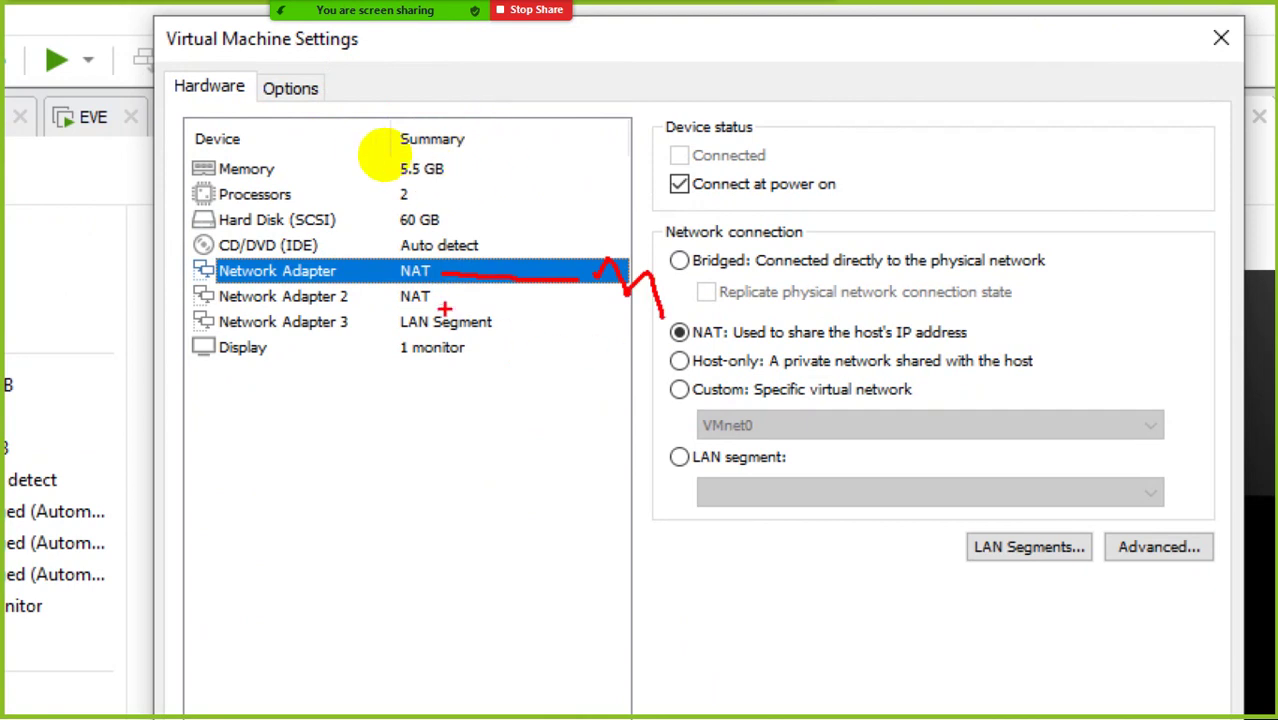
{"action": "mouse_move", "coordinate": [418, 297]}
{"action": "left_mouse_down"}
{"action": "mouse_move", "coordinate": [645, 332]}
{"action": "mouse_move", "coordinate": [612, 346]}
{"action": "left_mouse_up"}
{"action": "mouse_move", "coordinate": [483, 327]}
{"action": "left_mouse_down"}
{"action": "mouse_move", "coordinate": [581, 385]}
{"action": "mouse_move", "coordinate": [622, 388]}
{"action": "left_mouse_up"}
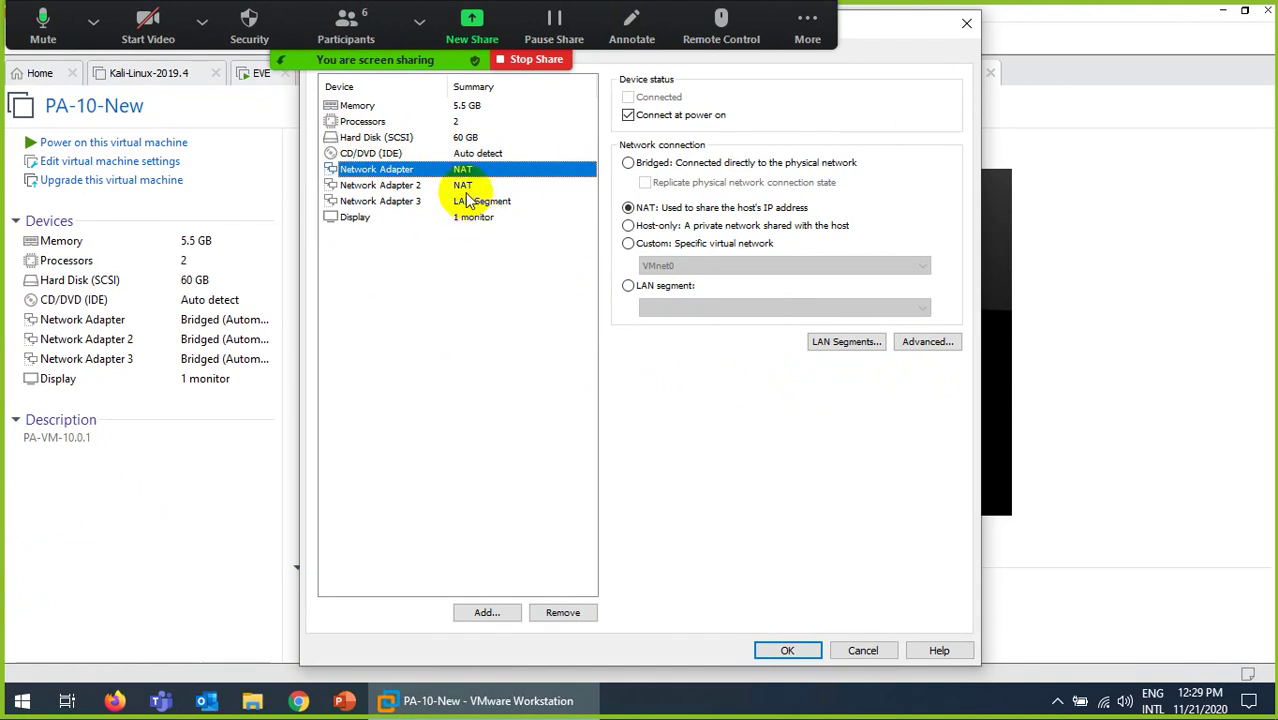
Step: Review the three network adapters and cancel the Add Hardware Wizard
{"action": "left_click", "coordinate": [463, 187]}
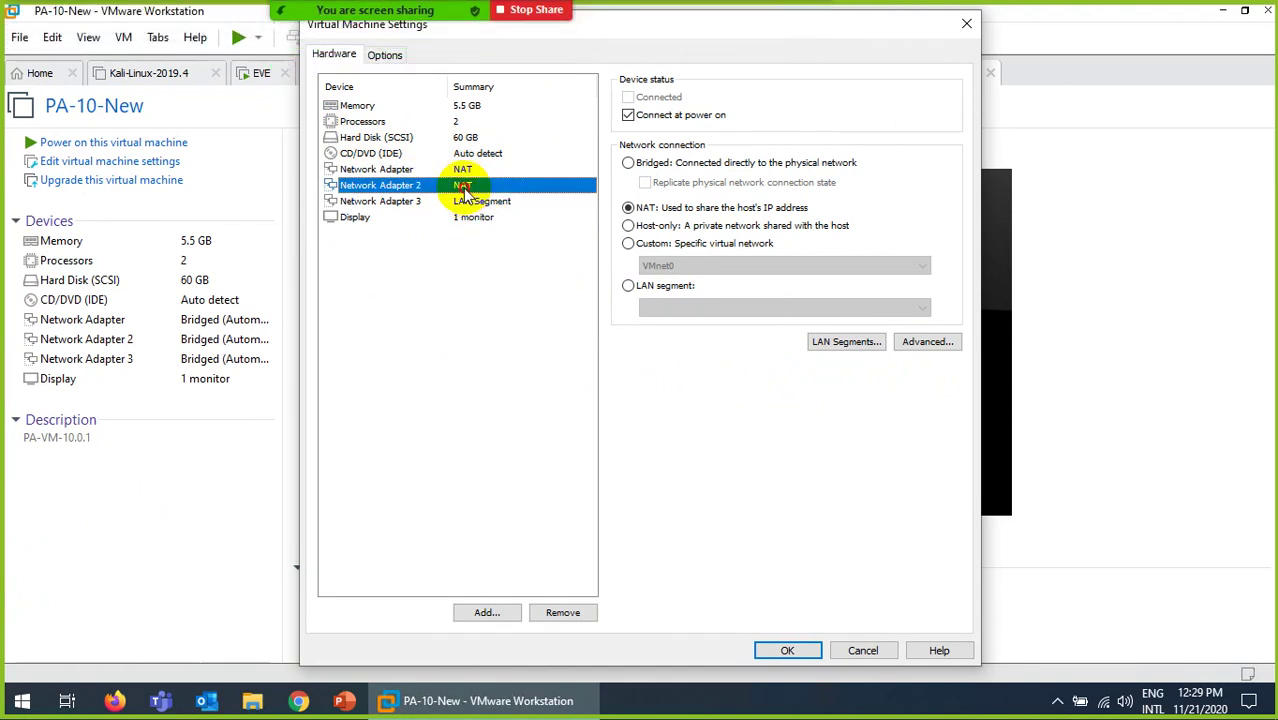
{"action": "left_click", "coordinate": [463, 169]}
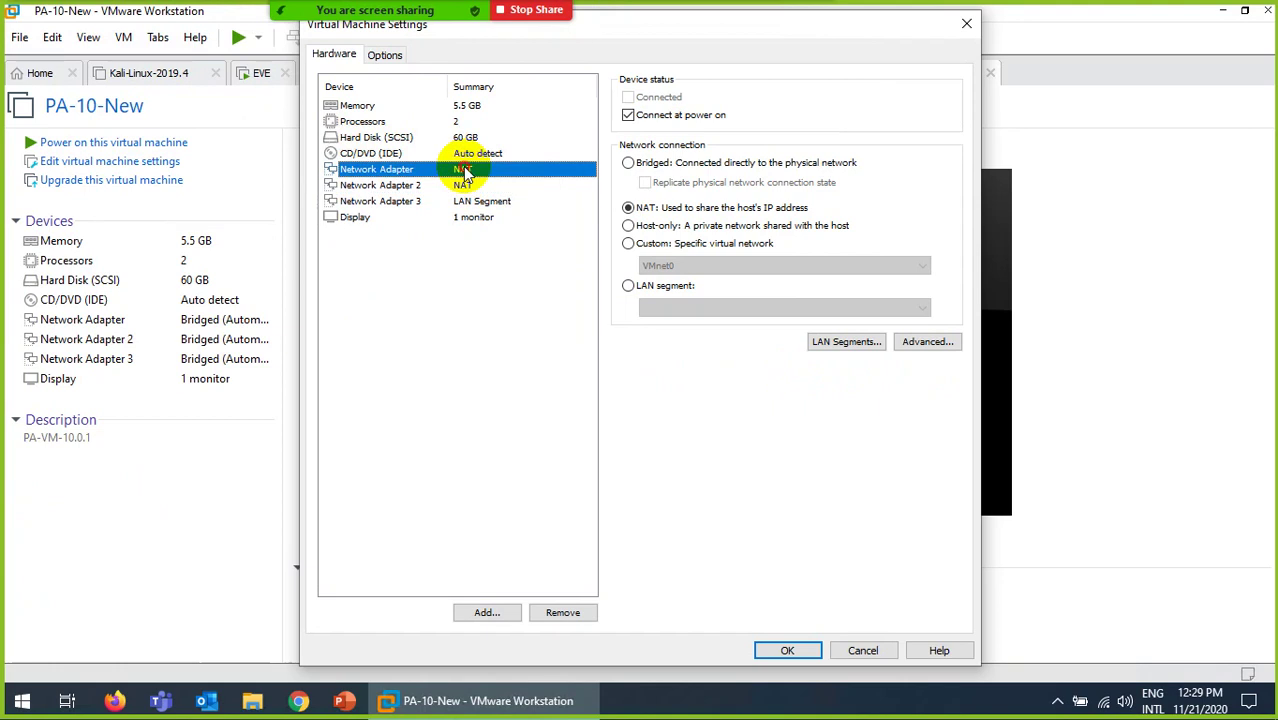
{"action": "left_click", "coordinate": [389, 188]}
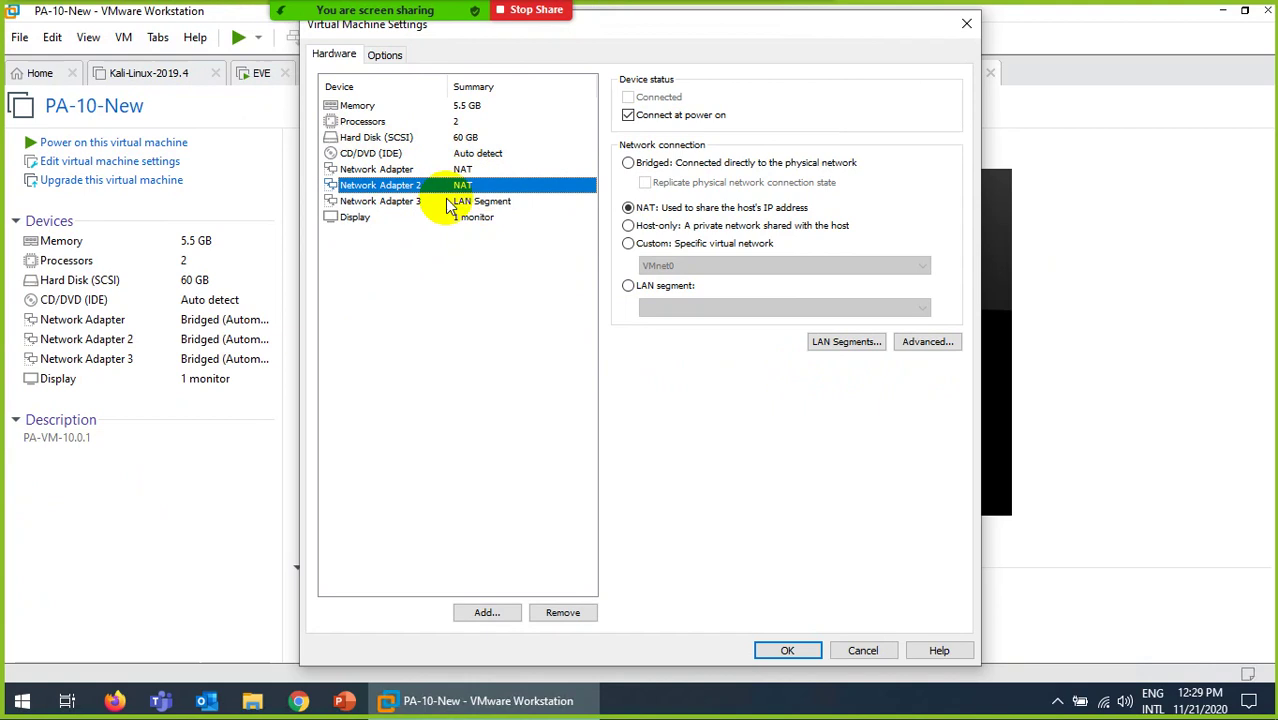
{"action": "left_click", "coordinate": [398, 204]}
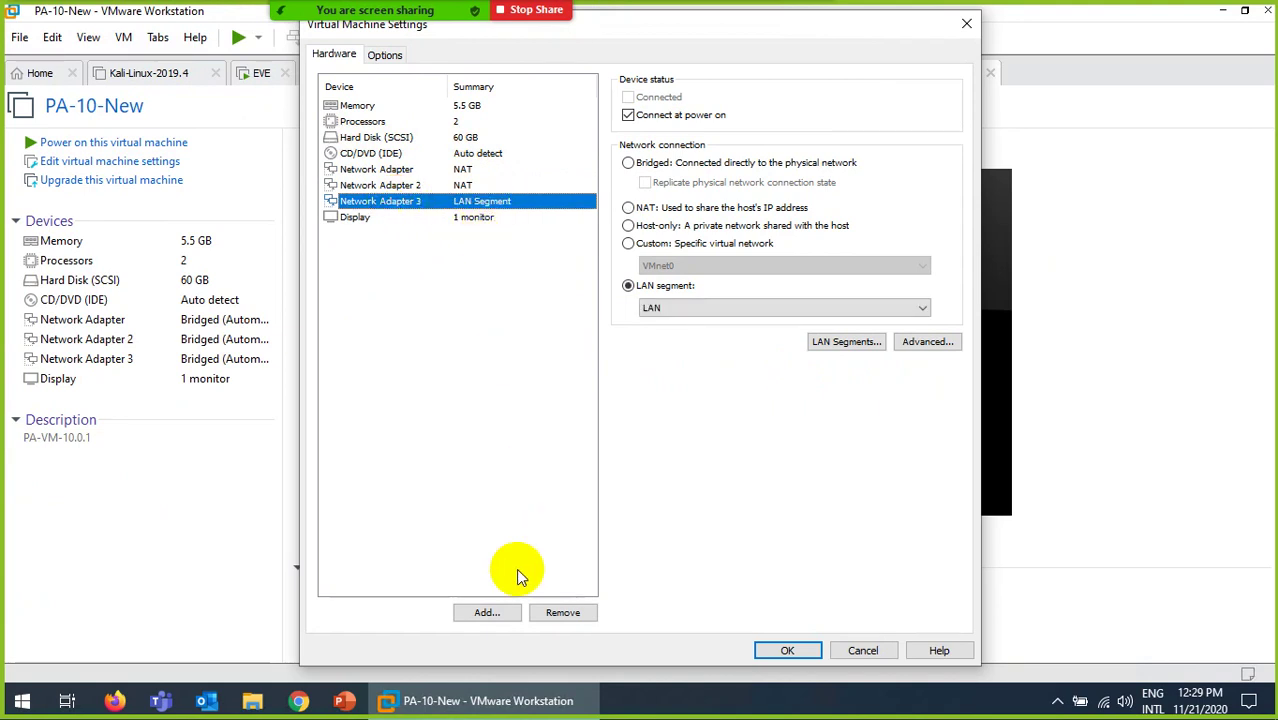
{"action": "left_click", "coordinate": [486, 612]}
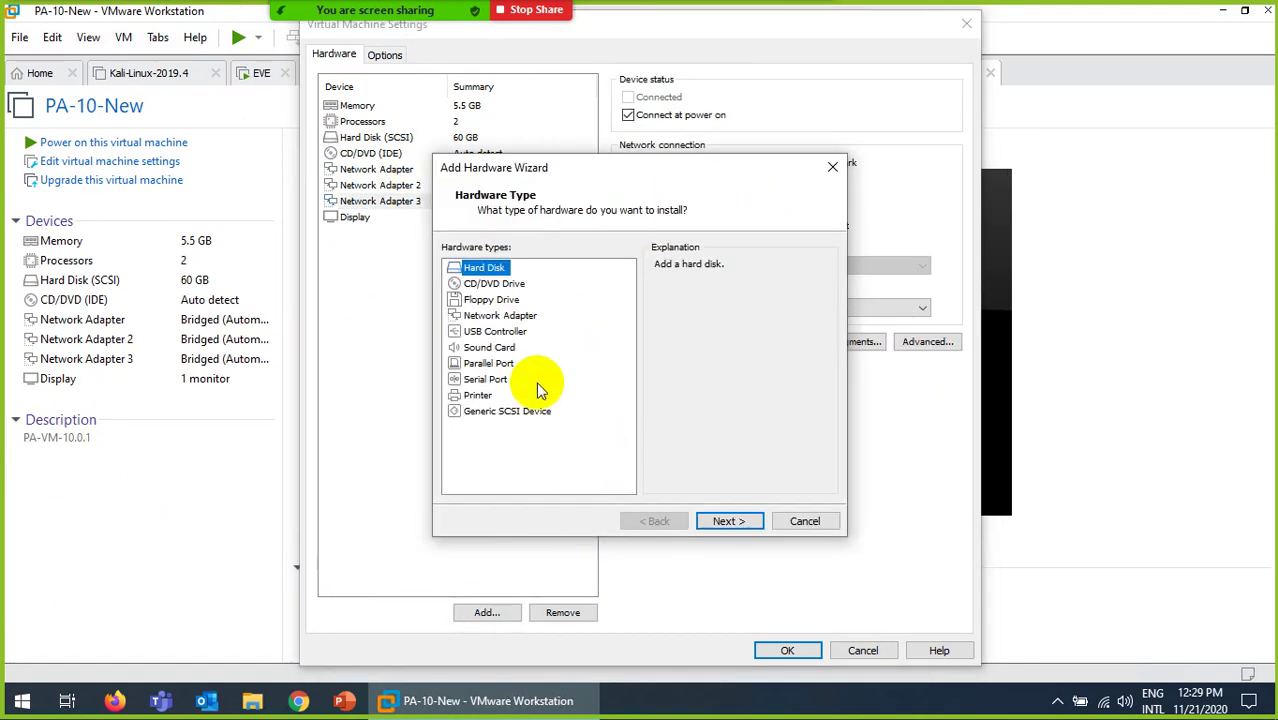
{"action": "left_click", "coordinate": [802, 520]}
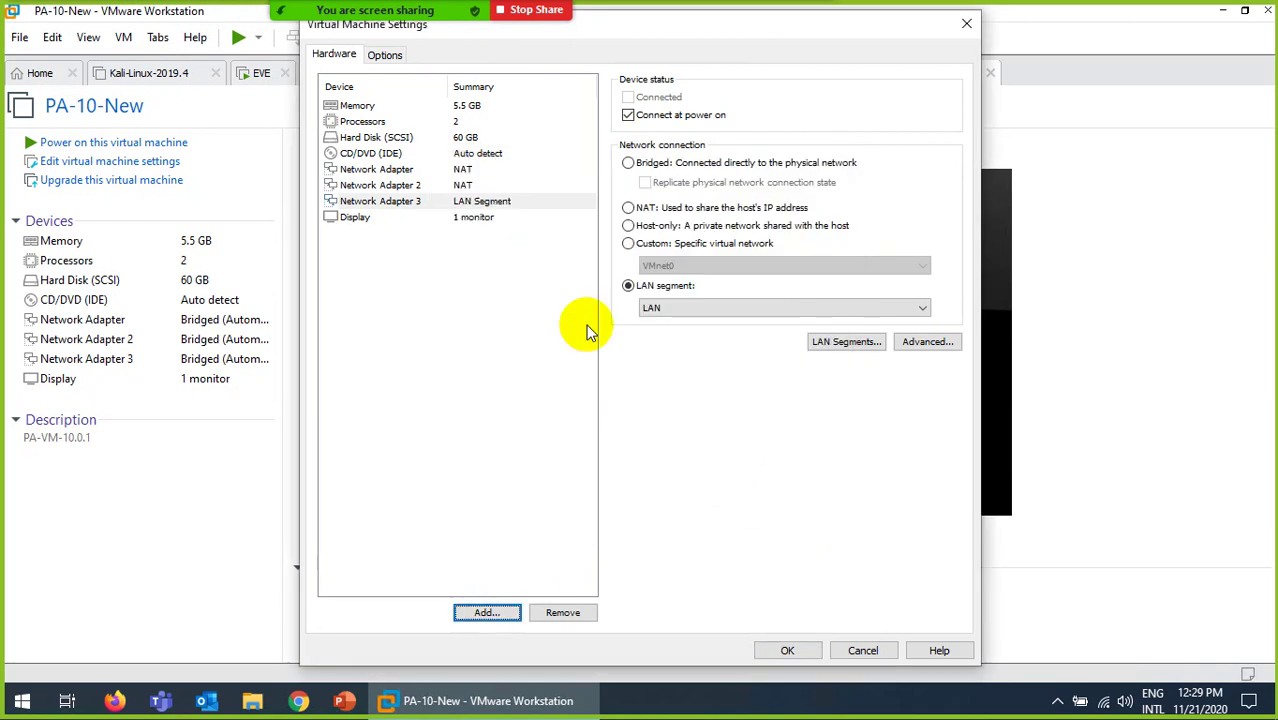
Step: Recheck the adapters and save the settings with NAT, NAT and LAN Segment
{"action": "left_click", "coordinate": [474, 171]}
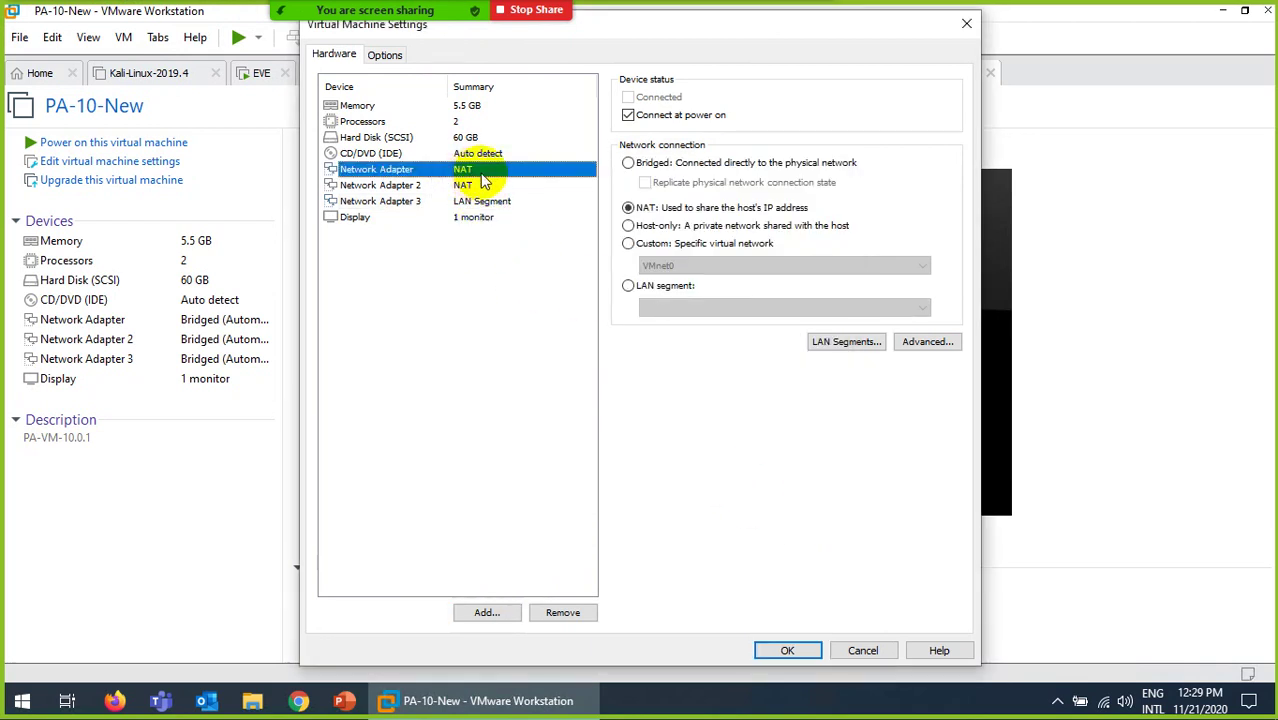
{"action": "left_click", "coordinate": [447, 188]}
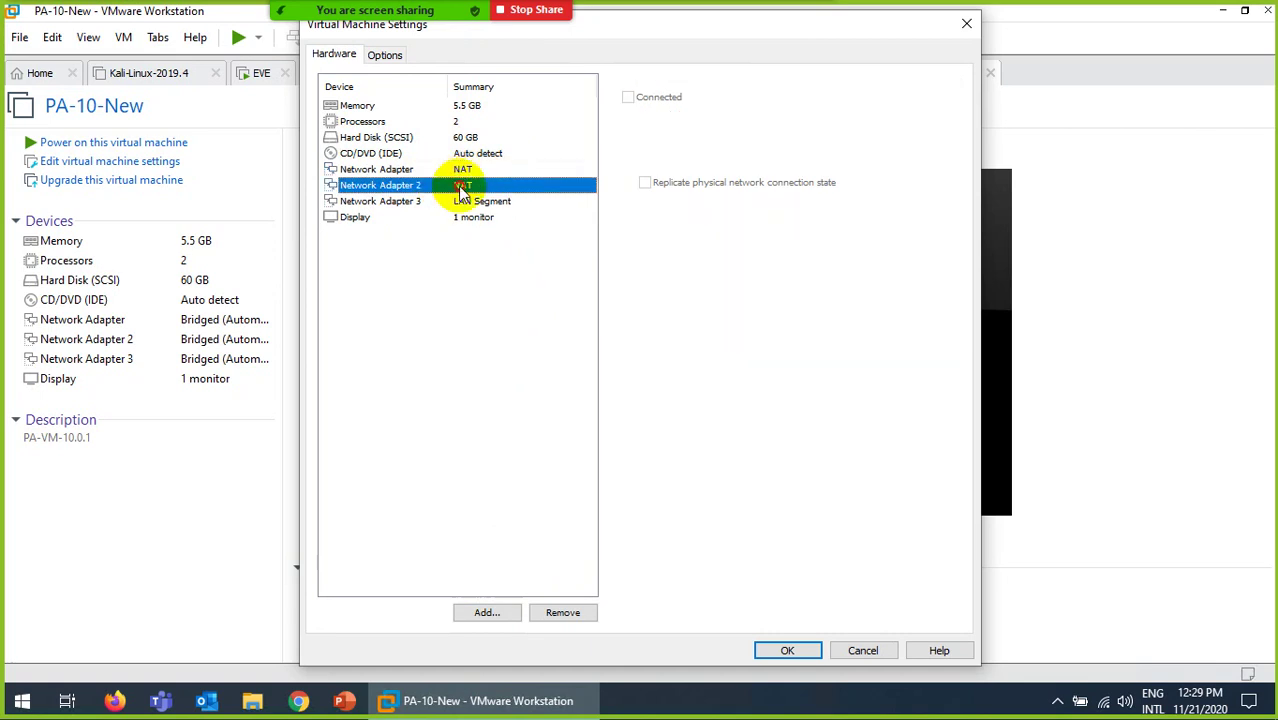
{"action": "left_click", "coordinate": [492, 205]}
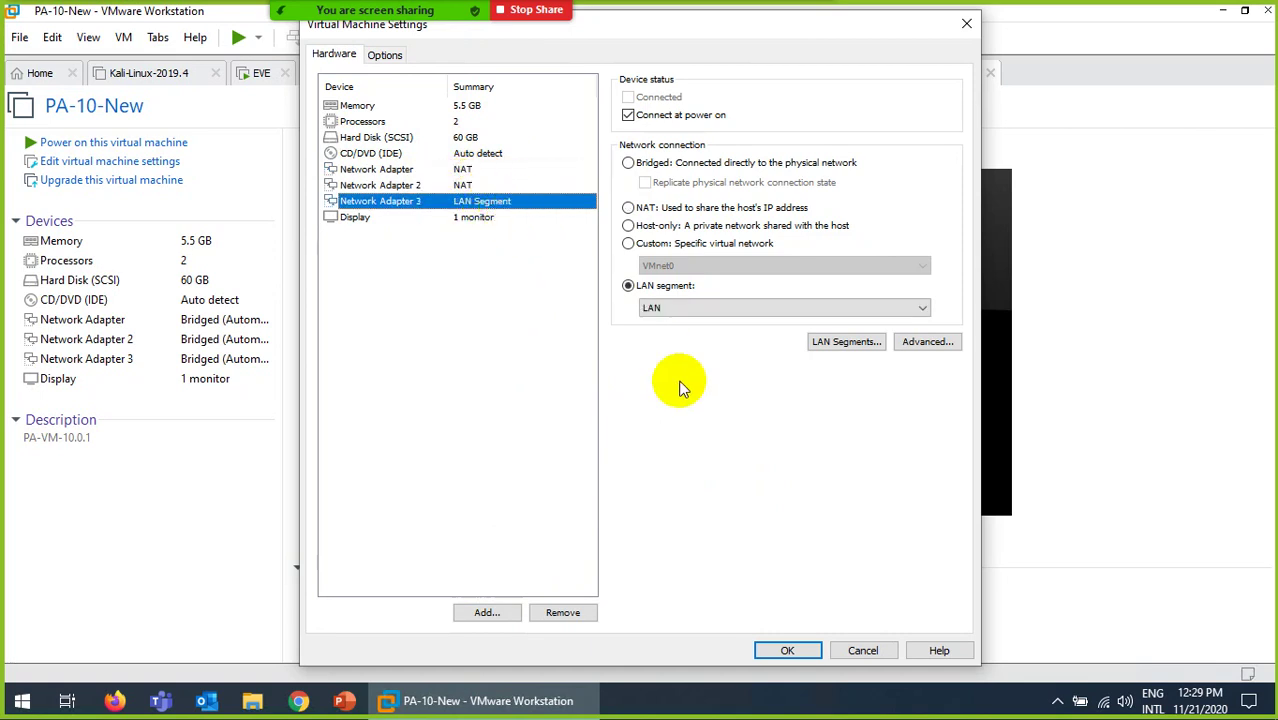
{"action": "left_click", "coordinate": [787, 651]}
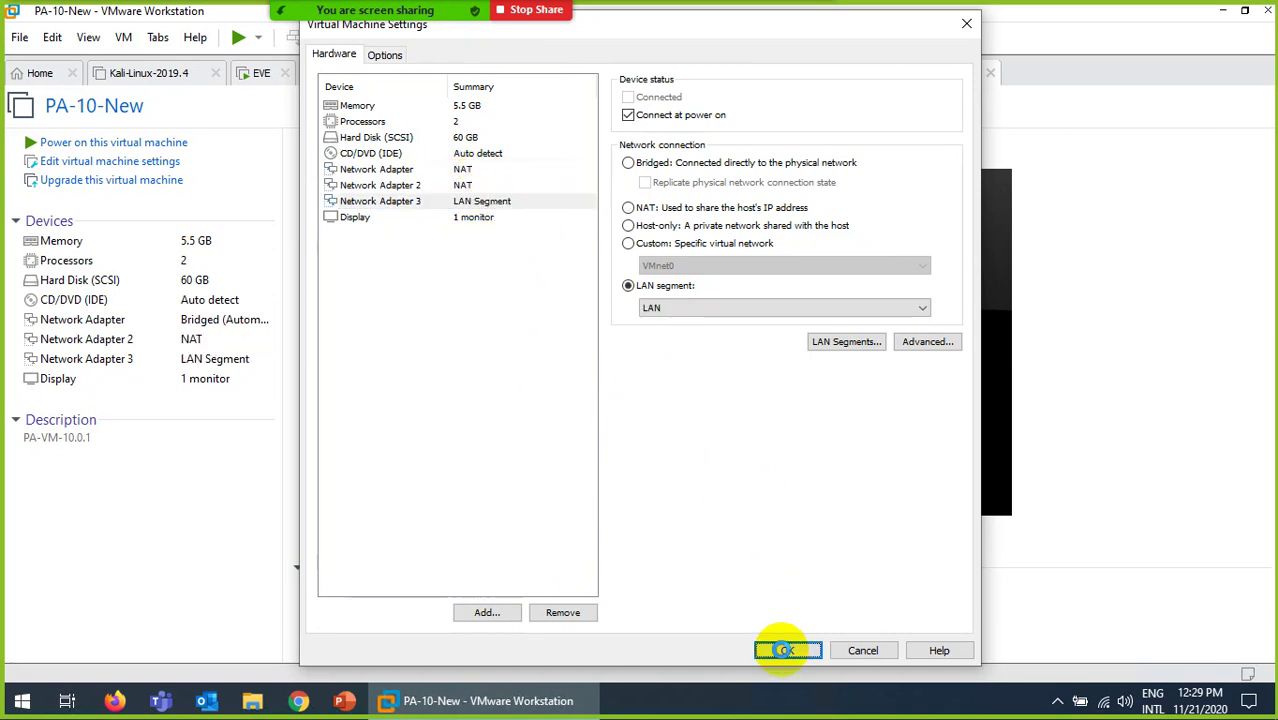
{"action": "left_click", "coordinate": [76, 245]}
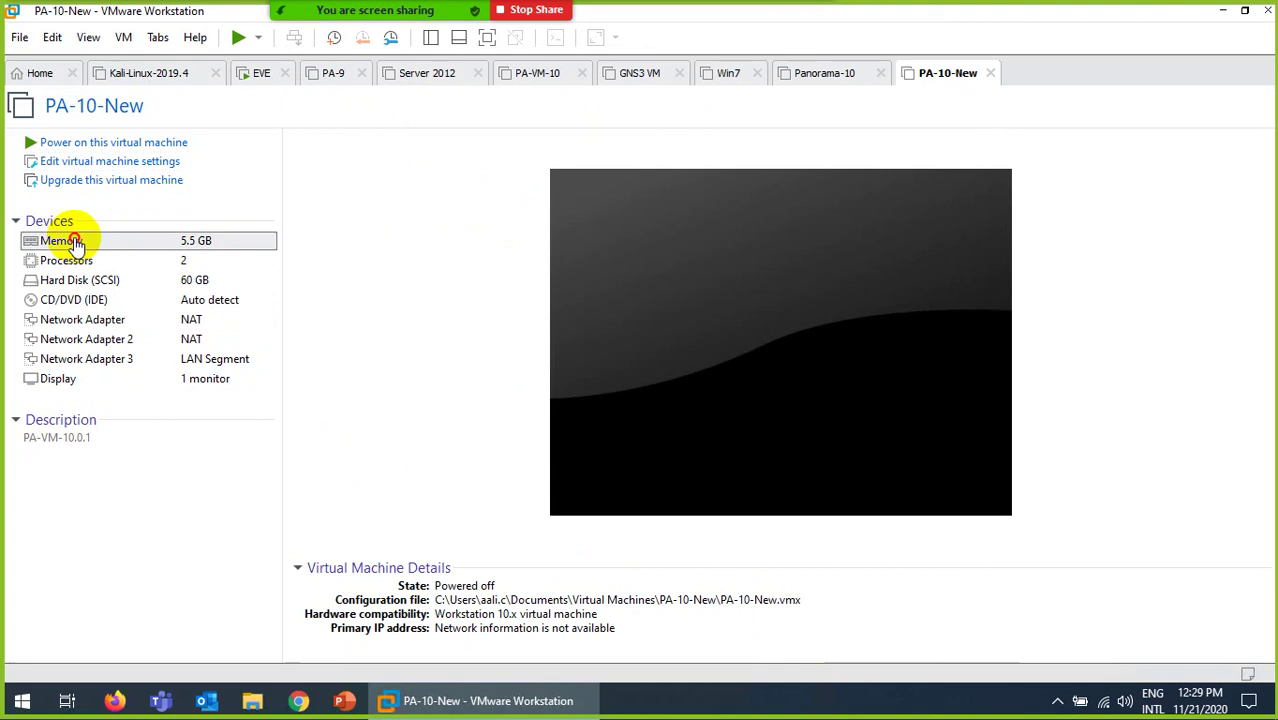
Step: Raise PA-10-New's memory to 8 GB (8192 MB)
{"action": "double_click", "coordinate": [76, 245]}
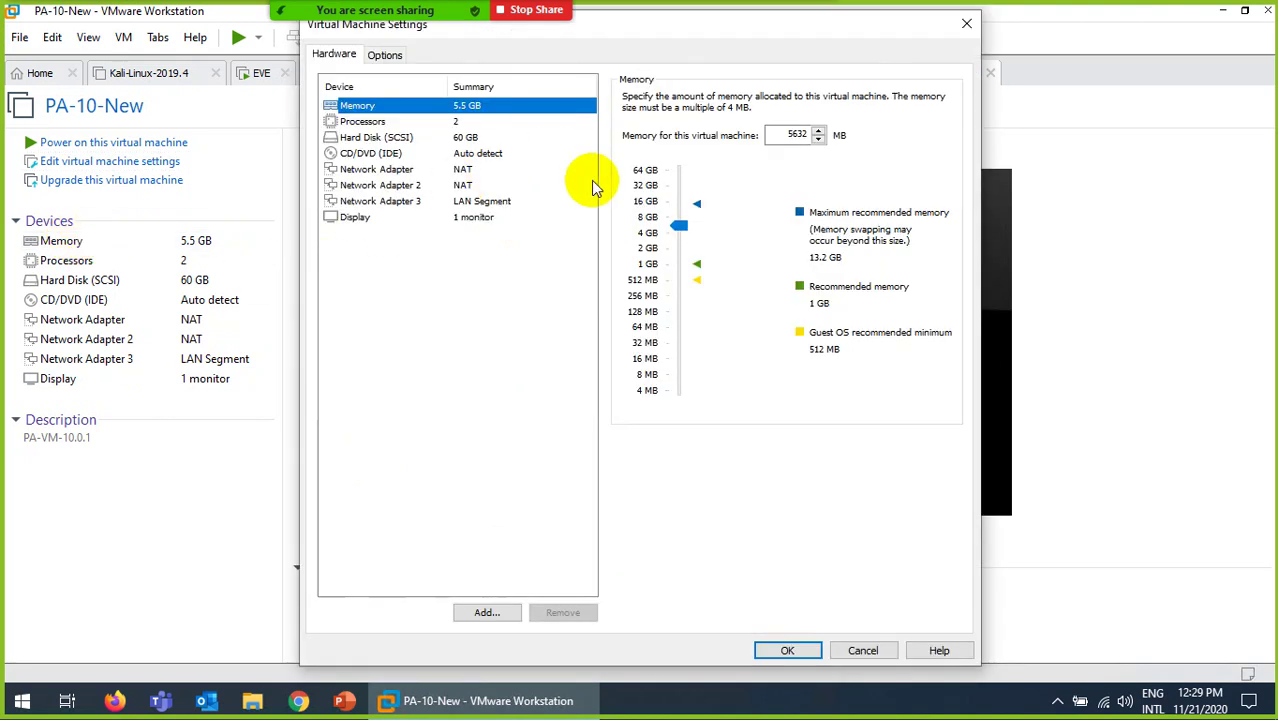
{"action": "left_click_drag", "start_coordinate": [690, 226], "coordinate": [684, 221]}
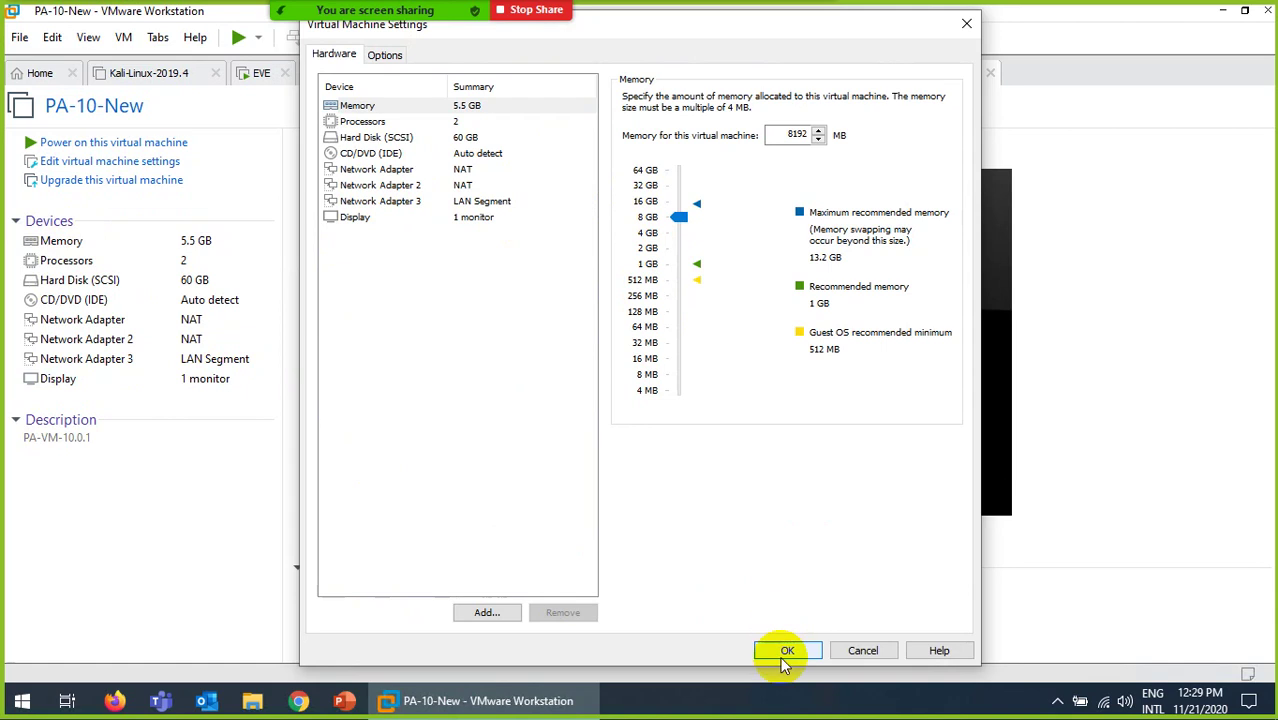
{"action": "left_click", "coordinate": [786, 648]}
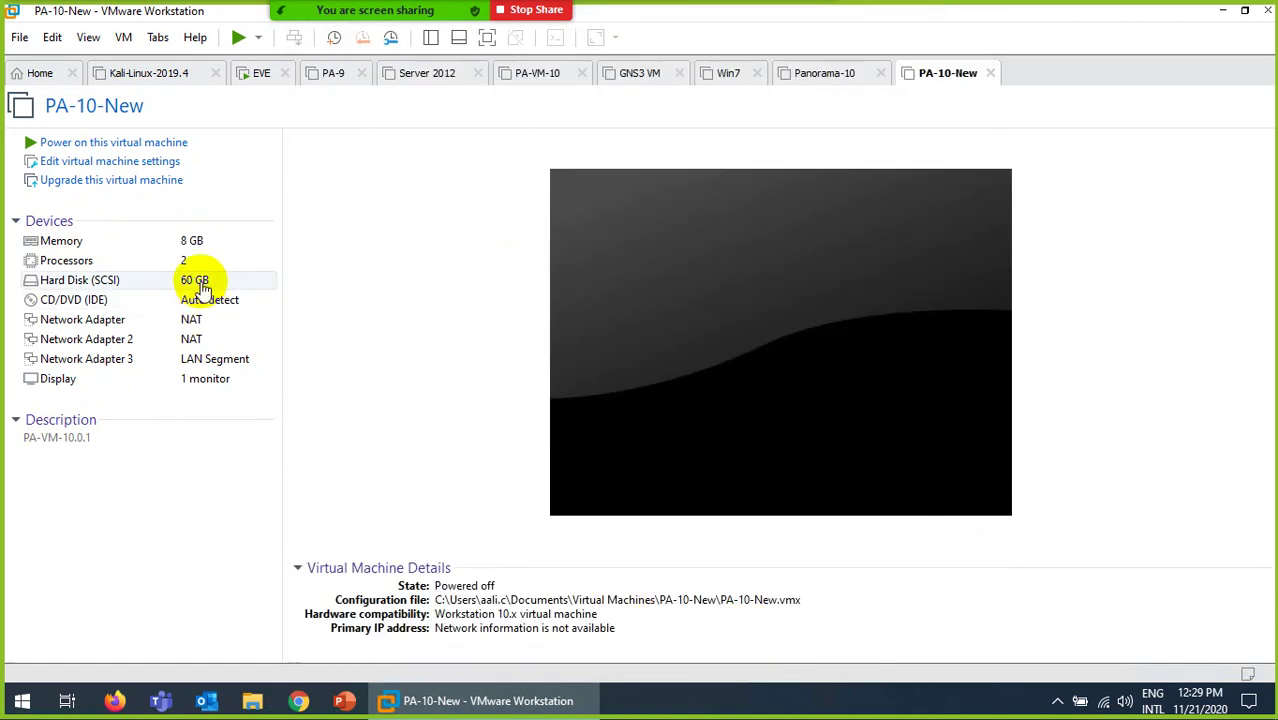
Step: Power on PA-10-New, then minimise the remote session and bring the PDF guide forward
{"action": "left_click", "coordinate": [70, 146]}
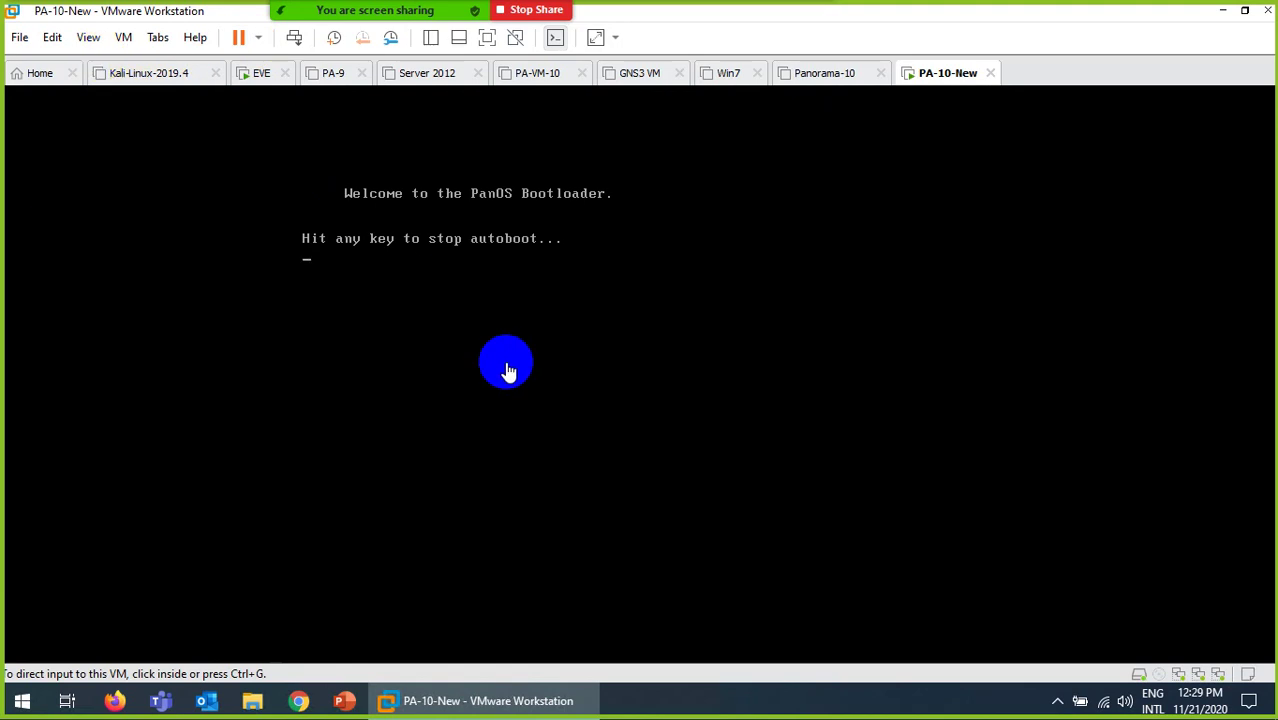
{"action": "mouse_move", "coordinate": [787, 8]}
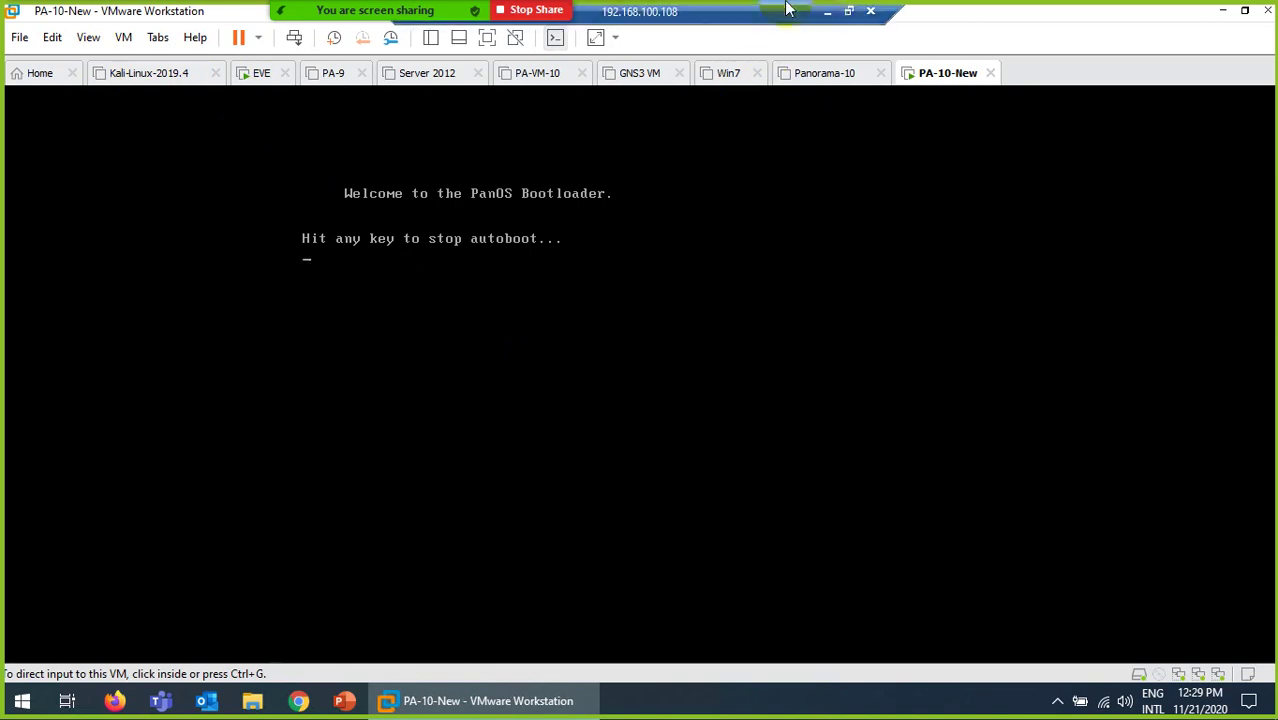
{"action": "left_click", "coordinate": [827, 10]}
{"action": "left_click", "coordinate": [745, 700]}
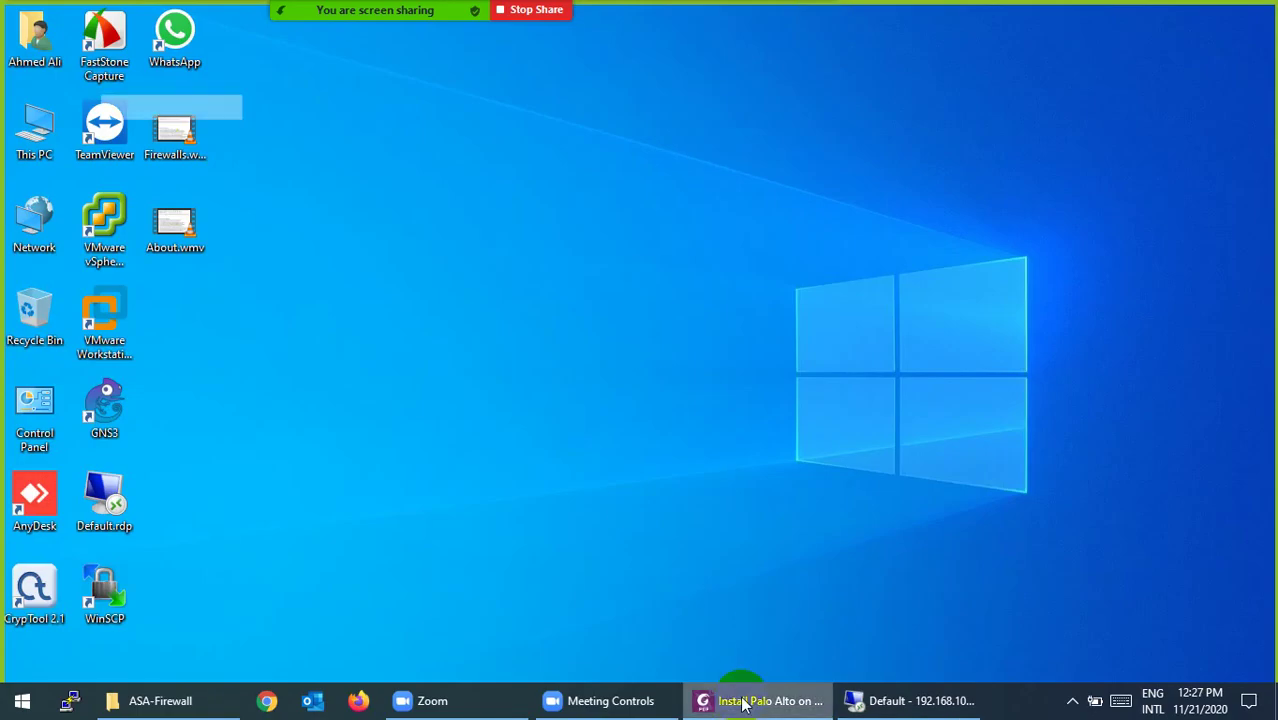
Step: Scroll the Palo Alto guide to page 3, where the extra DMZ network adapter is added
{"action": "scroll", "coordinate": [440, 318], "scroll_direction": "down", "scroll_amount": 10}
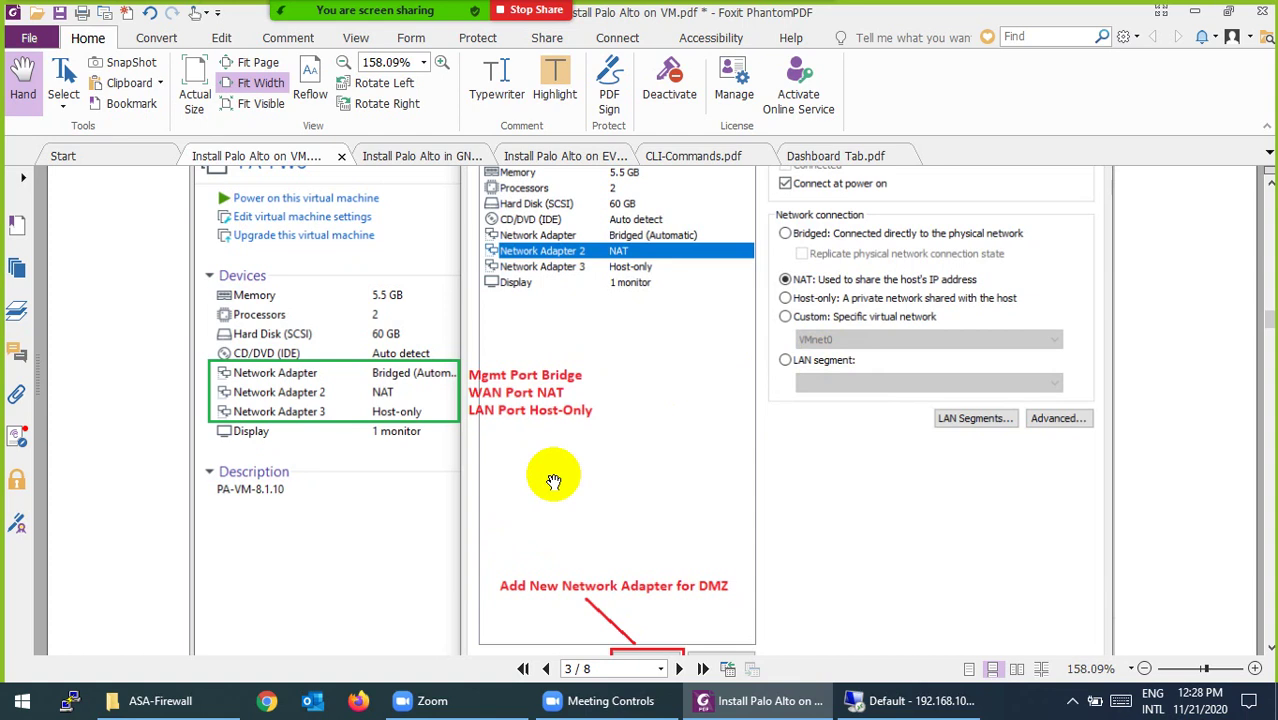
{"action": "scroll", "coordinate": [554, 481], "scroll_direction": "down", "scroll_amount": 3}
{"action": "scroll", "coordinate": [554, 481], "scroll_direction": "down", "scroll_amount": 1}
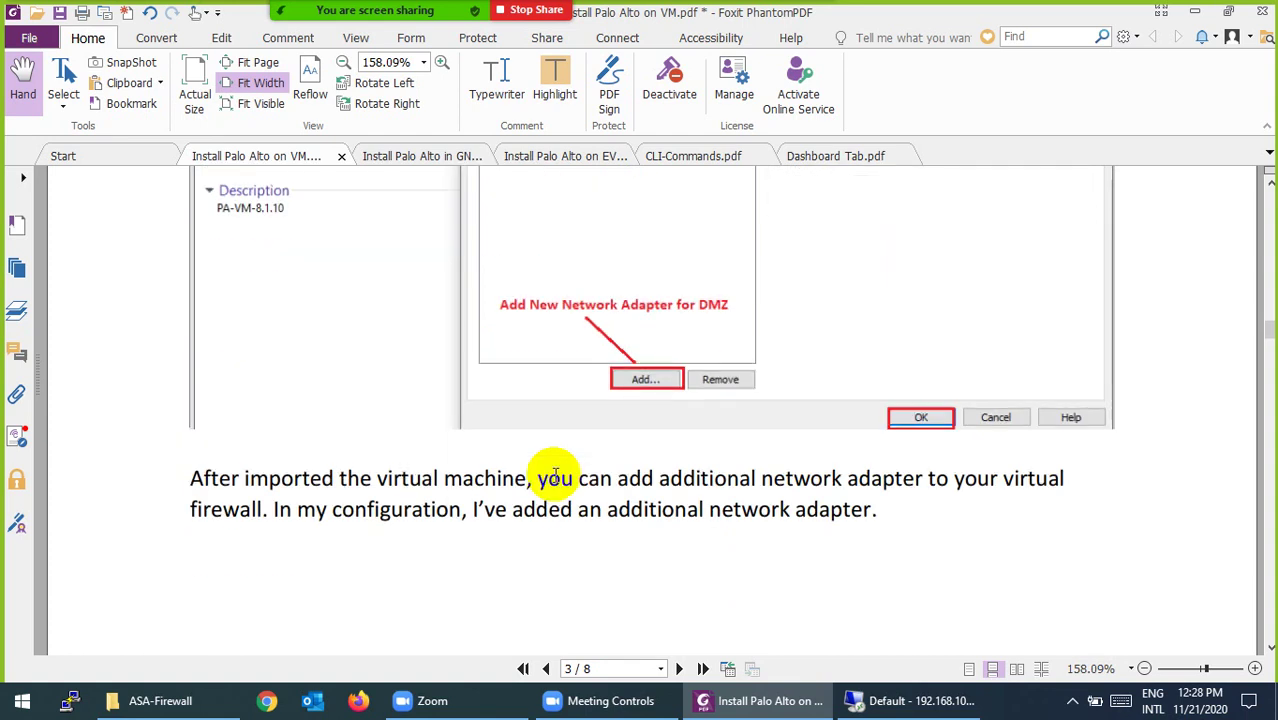
{"action": "scroll", "coordinate": [555, 477], "scroll_direction": "up", "scroll_amount": 3}
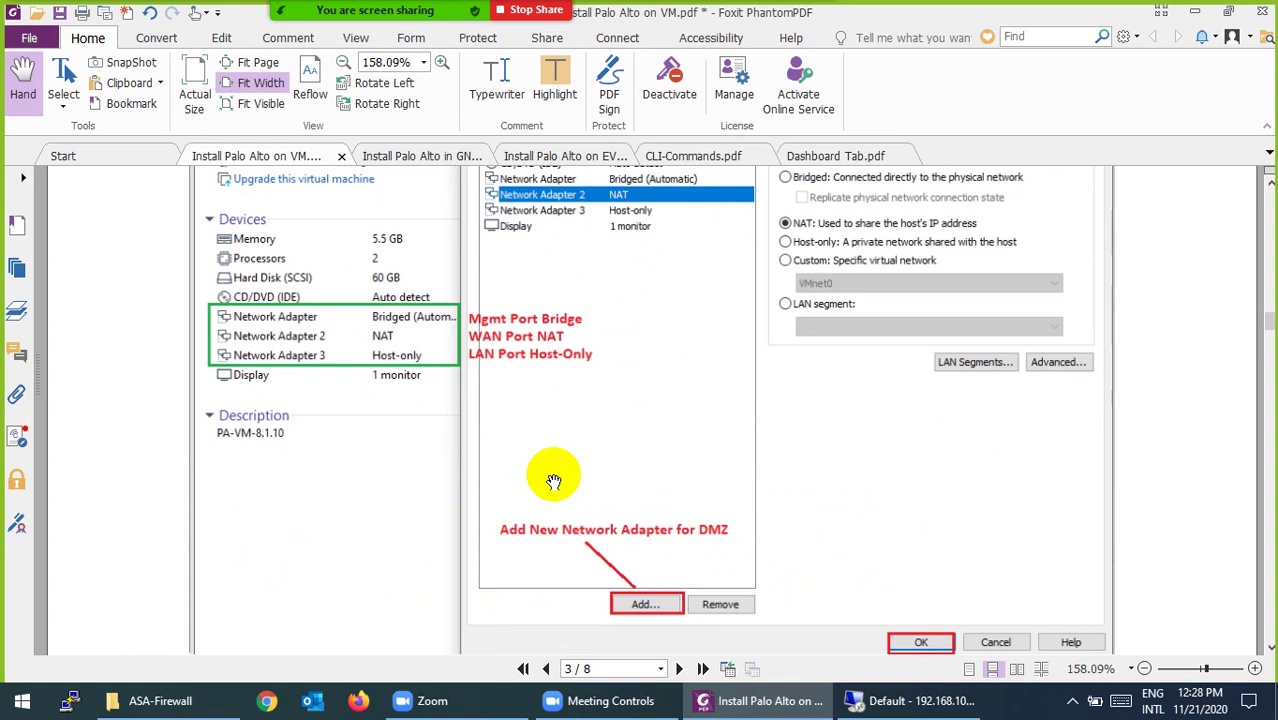
{"action": "scroll", "coordinate": [607, 522], "scroll_direction": "down", "scroll_amount": 3}
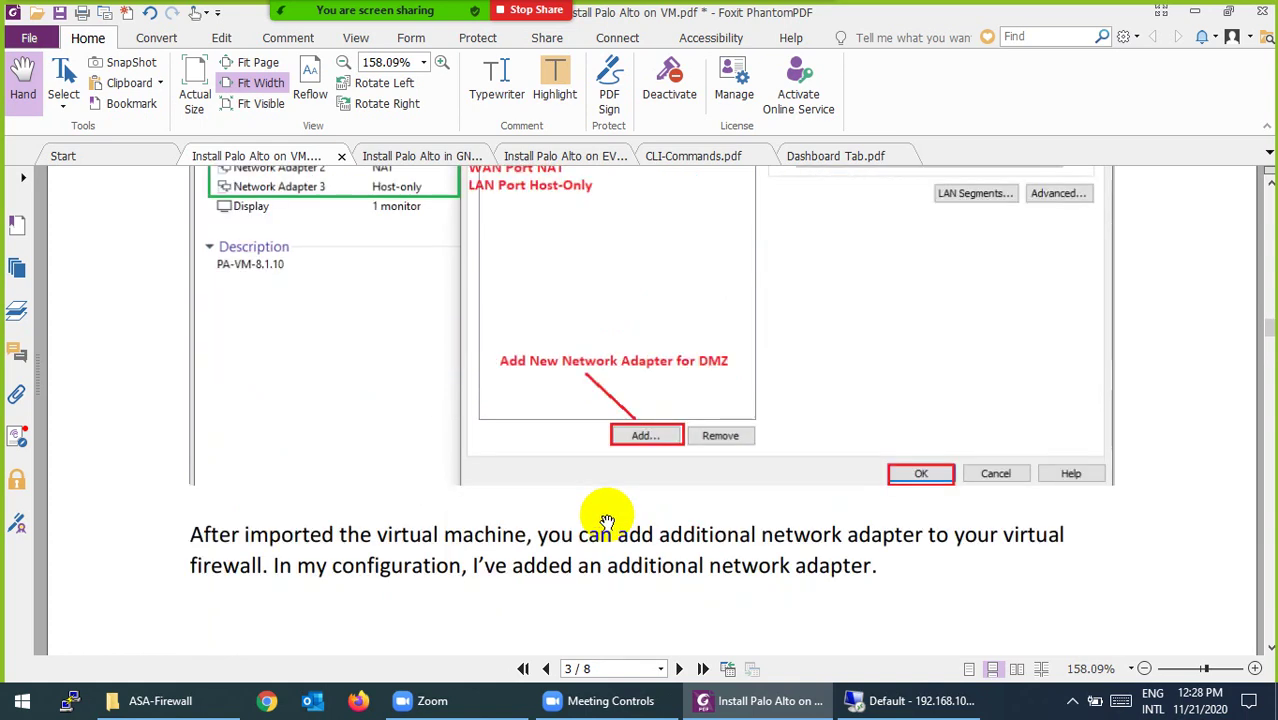
Step: Scroll past the Add Hardware Wizard and vmxnet3 .vmx pages to page 6's default console login
{"action": "scroll", "coordinate": [607, 522], "scroll_direction": "down", "scroll_amount": 18}
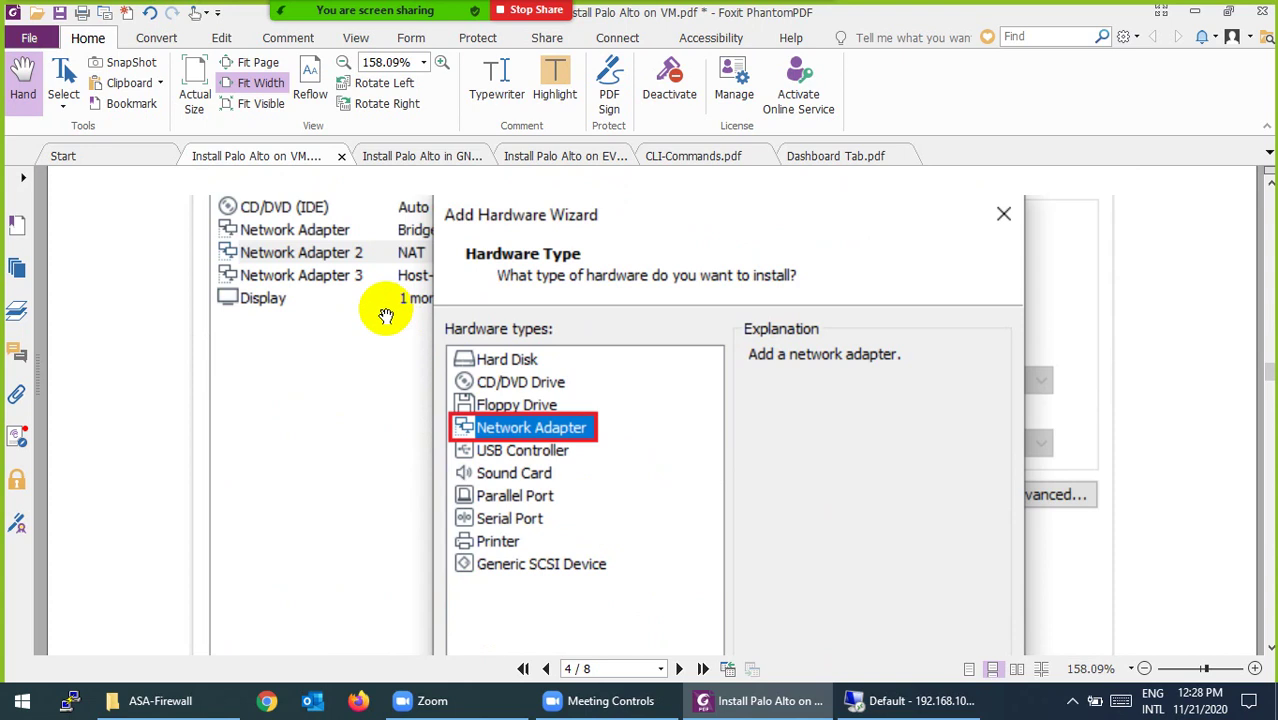
{"action": "scroll", "coordinate": [428, 345], "scroll_direction": "down", "scroll_amount": 1}
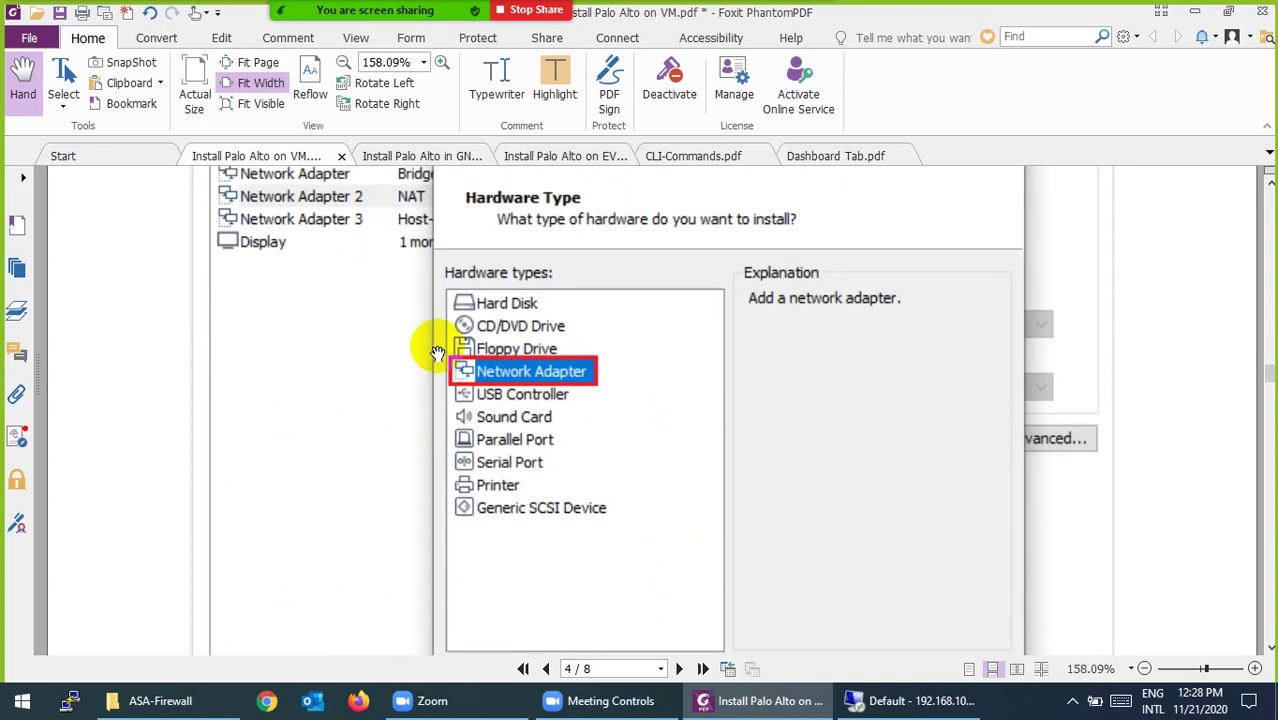
{"action": "scroll", "coordinate": [525, 368], "scroll_direction": "down", "scroll_amount": 6}
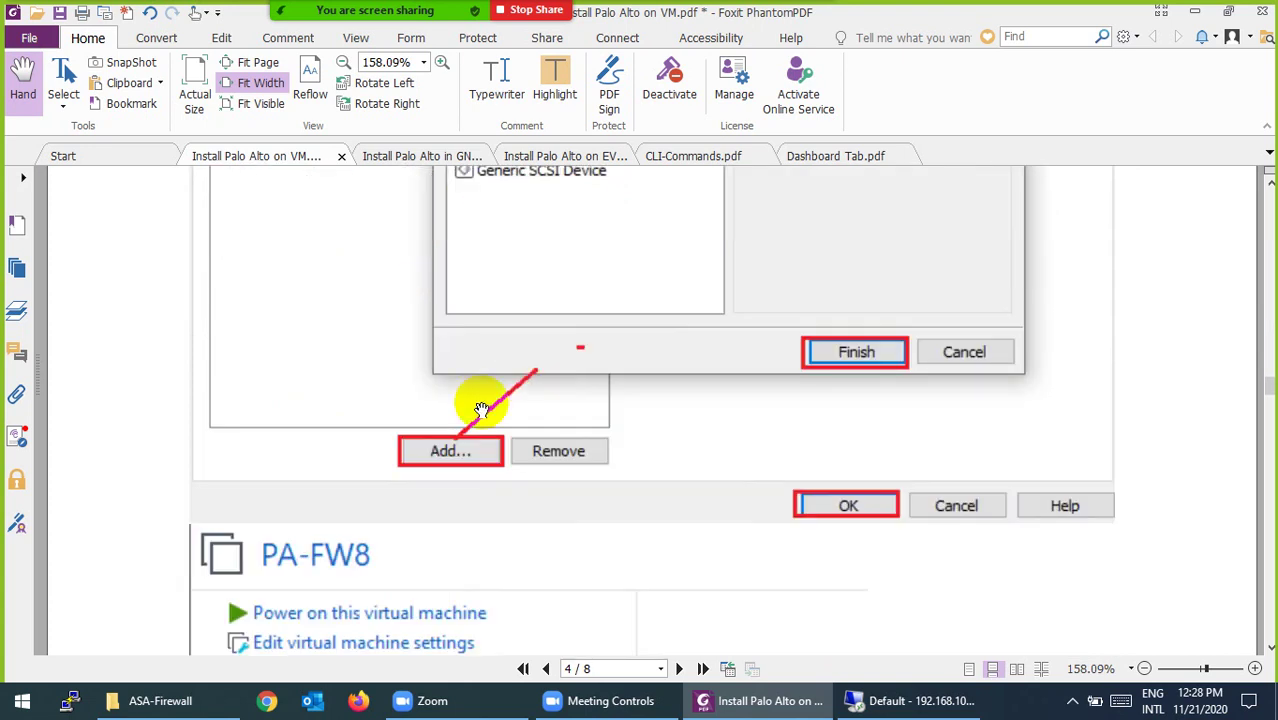
{"action": "scroll", "coordinate": [670, 414], "scroll_direction": "down", "scroll_amount": 10}
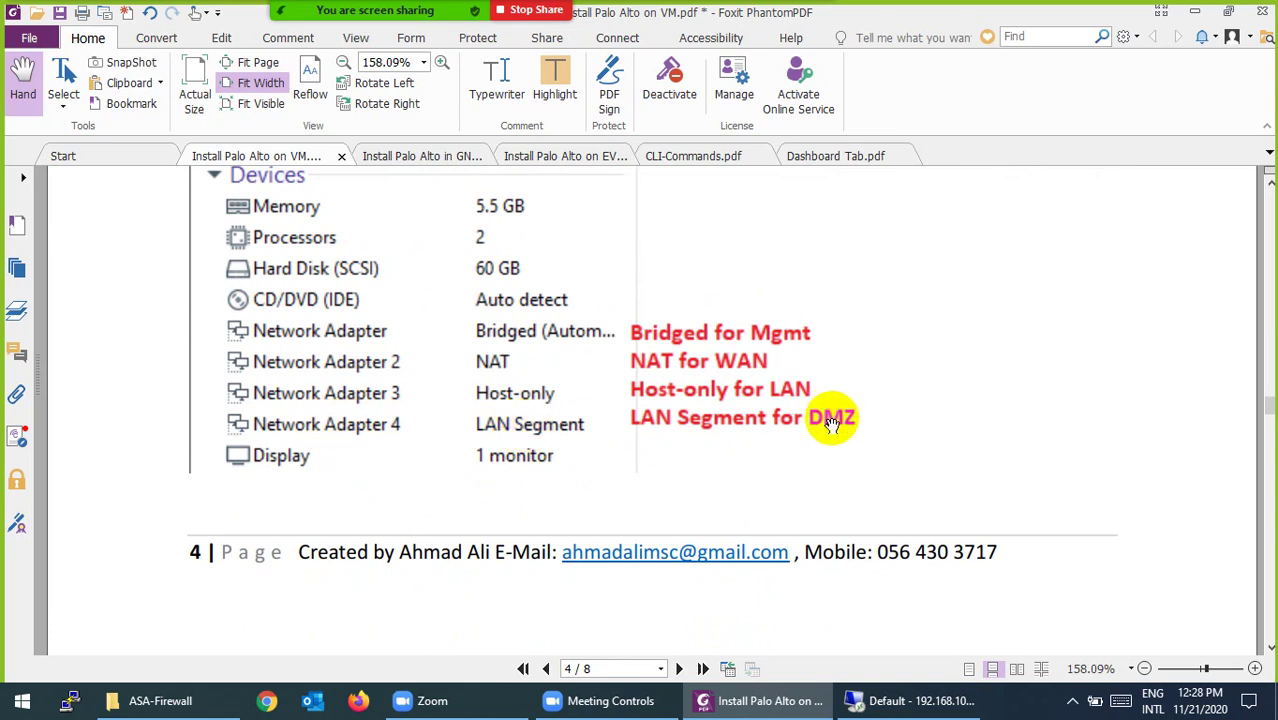
{"action": "scroll", "coordinate": [760, 395], "scroll_direction": "down", "scroll_amount": 12}
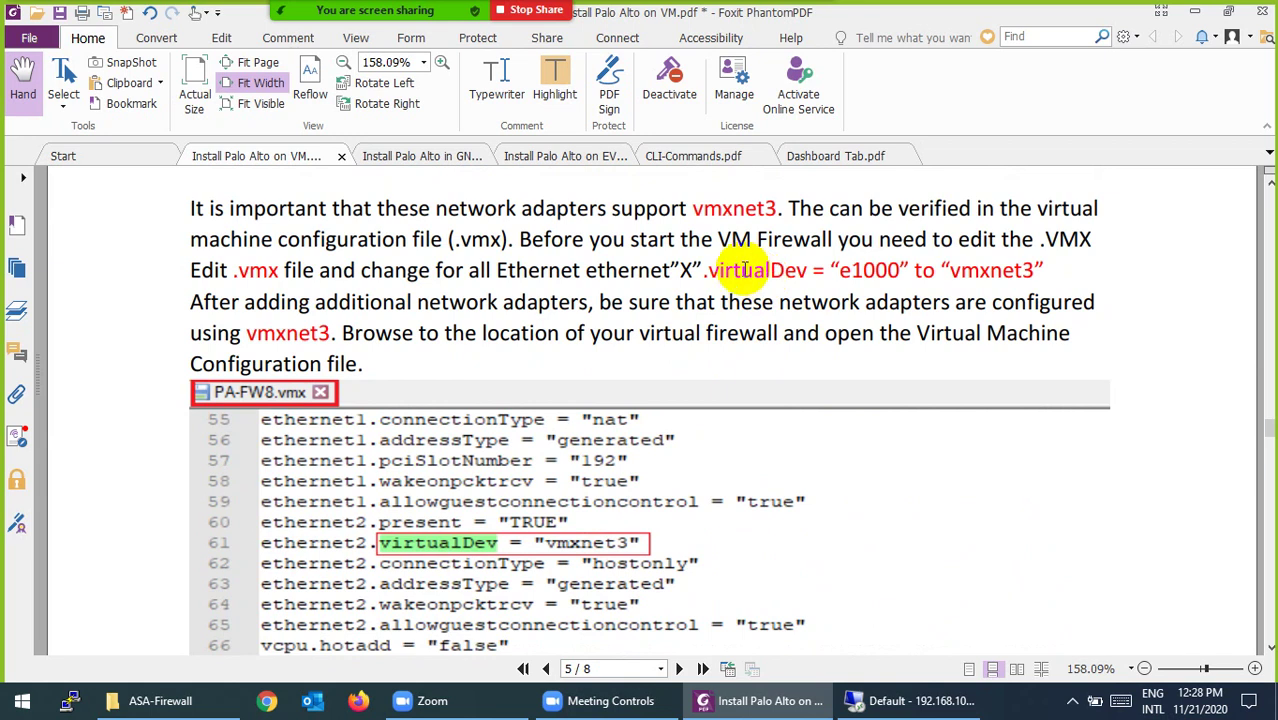
{"action": "scroll", "coordinate": [745, 285], "scroll_direction": "down", "scroll_amount": 2}
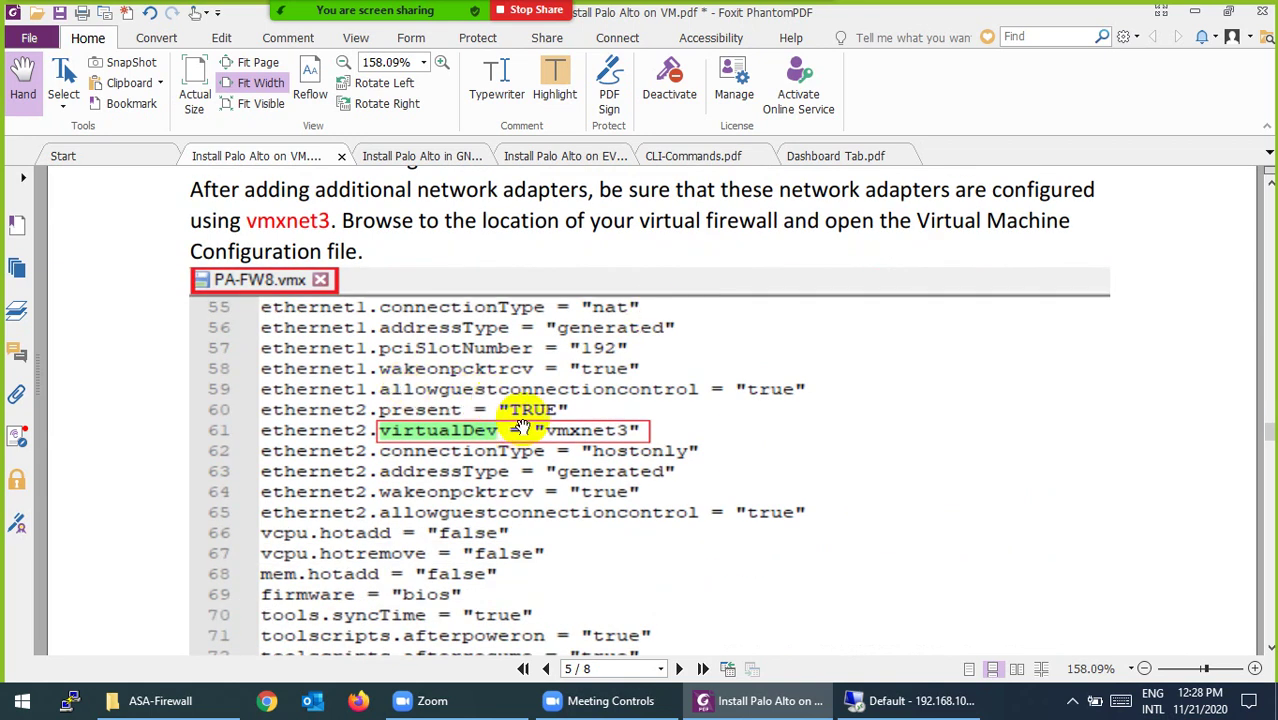
{"action": "scroll", "coordinate": [560, 420], "scroll_direction": "down", "scroll_amount": 10}
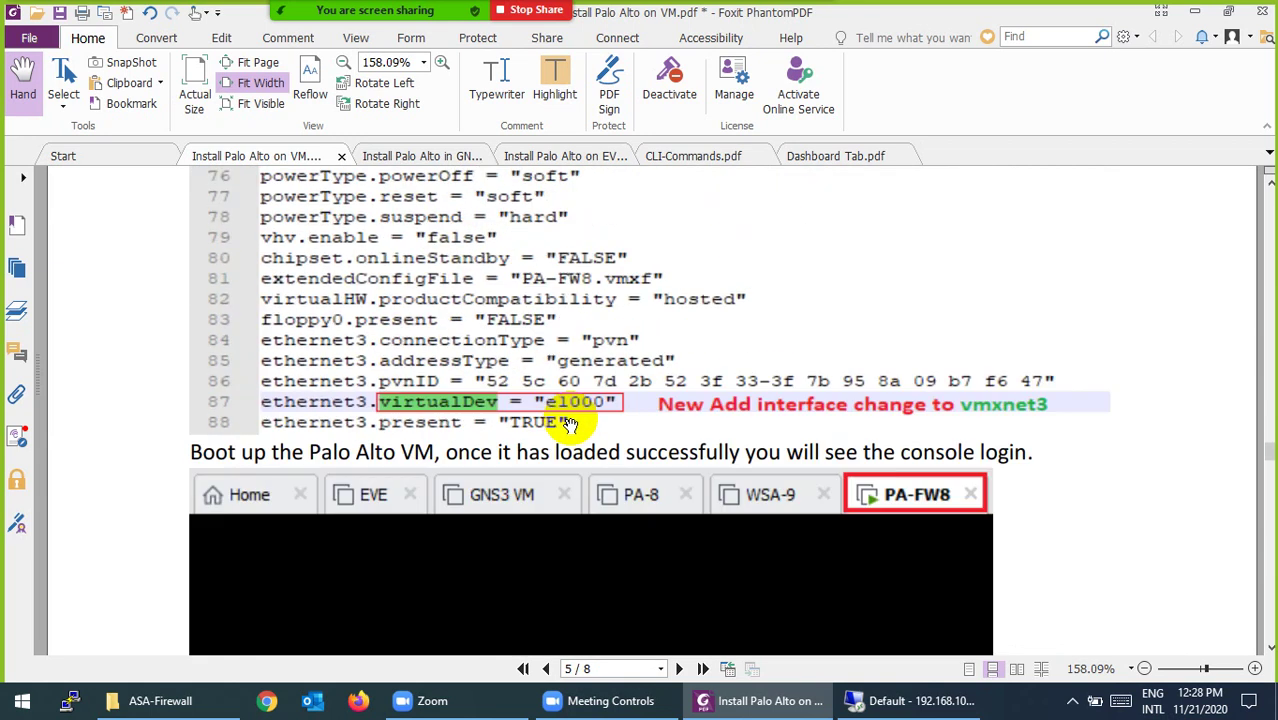
{"action": "scroll", "coordinate": [570, 426], "scroll_direction": "up", "scroll_amount": 3}
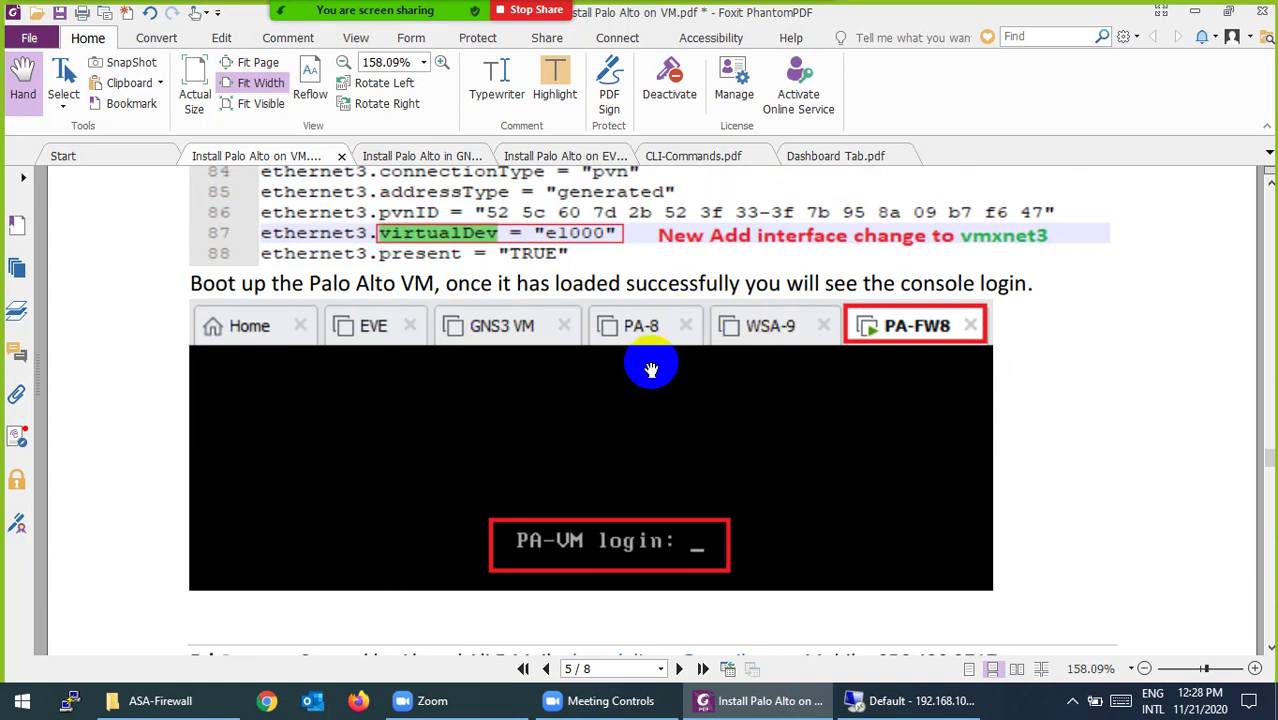
{"action": "scroll", "coordinate": [645, 340], "scroll_direction": "down", "scroll_amount": 3}
{"action": "scroll", "coordinate": [713, 380], "scroll_direction": "down", "scroll_amount": 8}
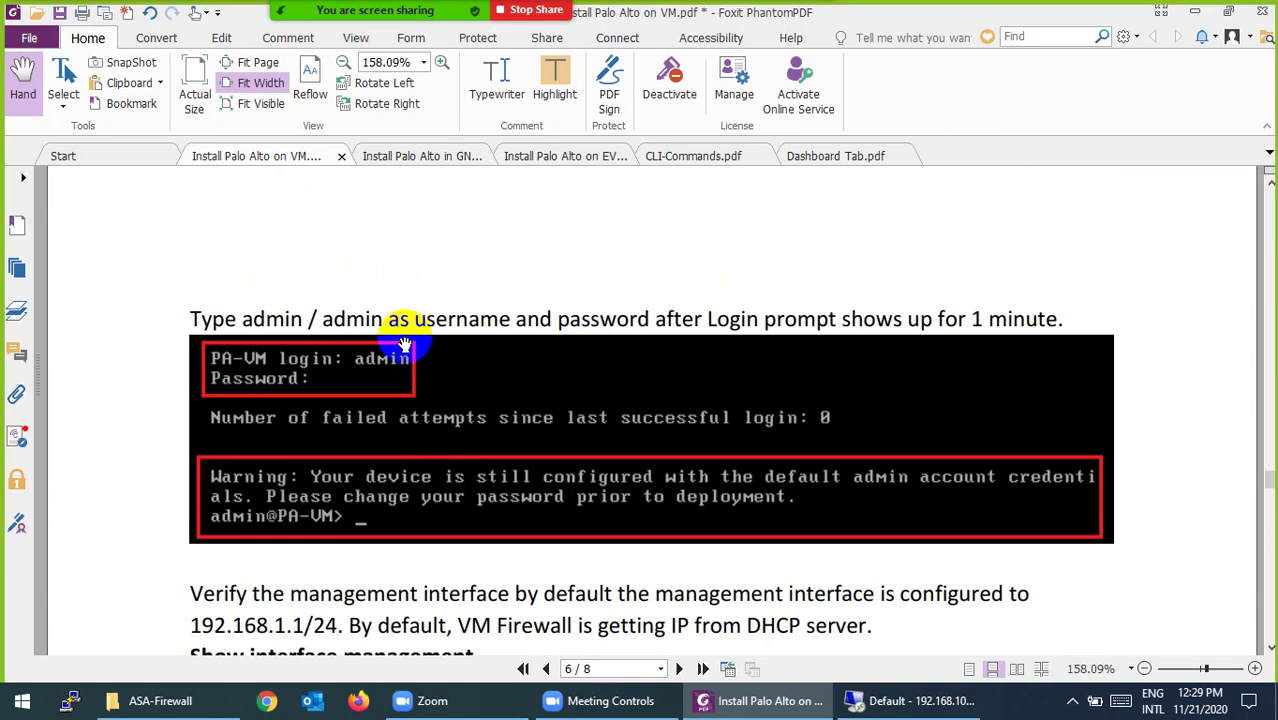
Step: Highlight the default login credentials in yellow, then switch back to the booting PA-10-New VM
{"action": "left_click_drag", "start_coordinate": [243, 322], "coordinate": [381, 320]}
{"action": "left_click", "coordinate": [554, 80]}
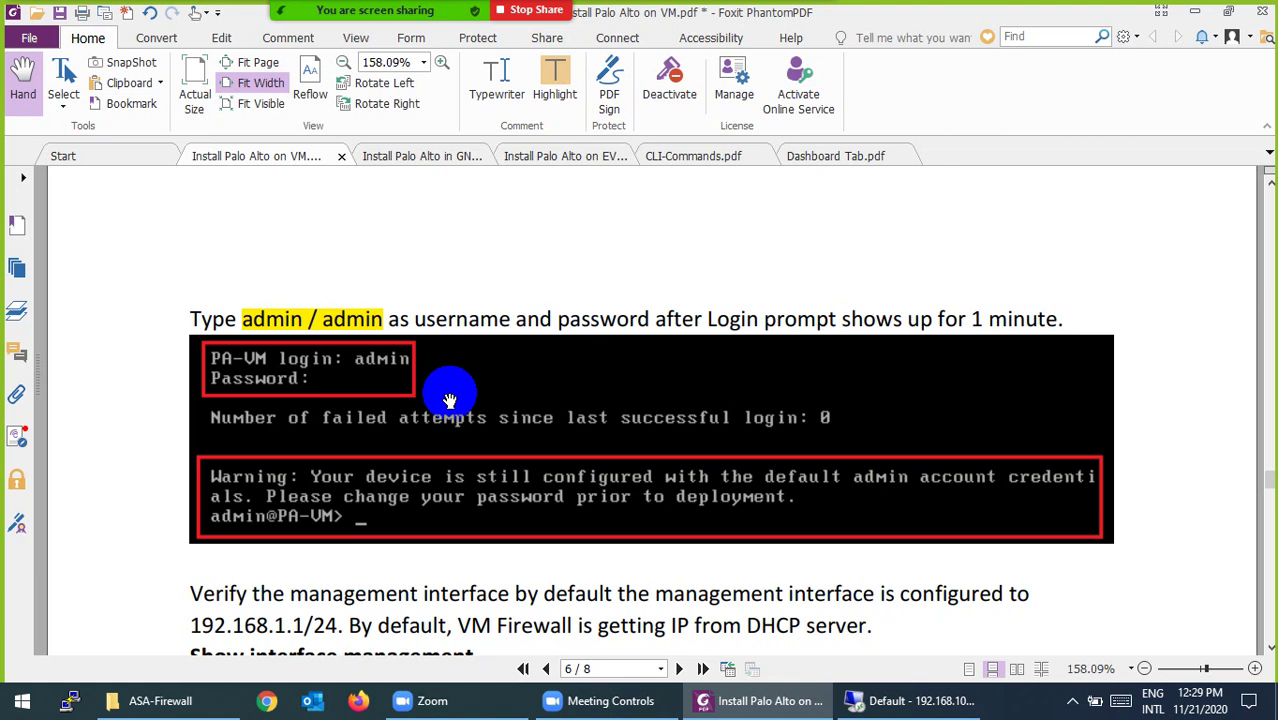
{"action": "scroll", "coordinate": [449, 400], "scroll_direction": "down", "scroll_amount": 1}
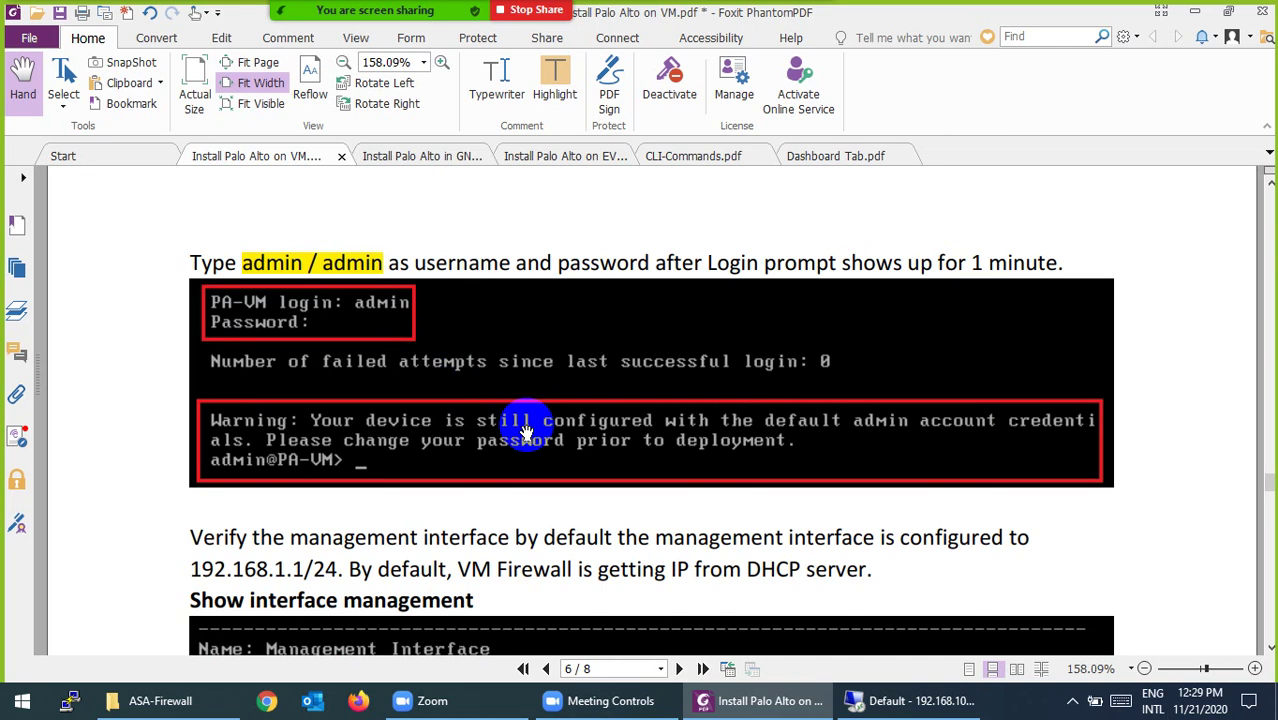
{"action": "scroll", "coordinate": [526, 432], "scroll_direction": "down", "scroll_amount": 3}
{"action": "scroll", "coordinate": [526, 432], "scroll_direction": "down", "scroll_amount": 3}
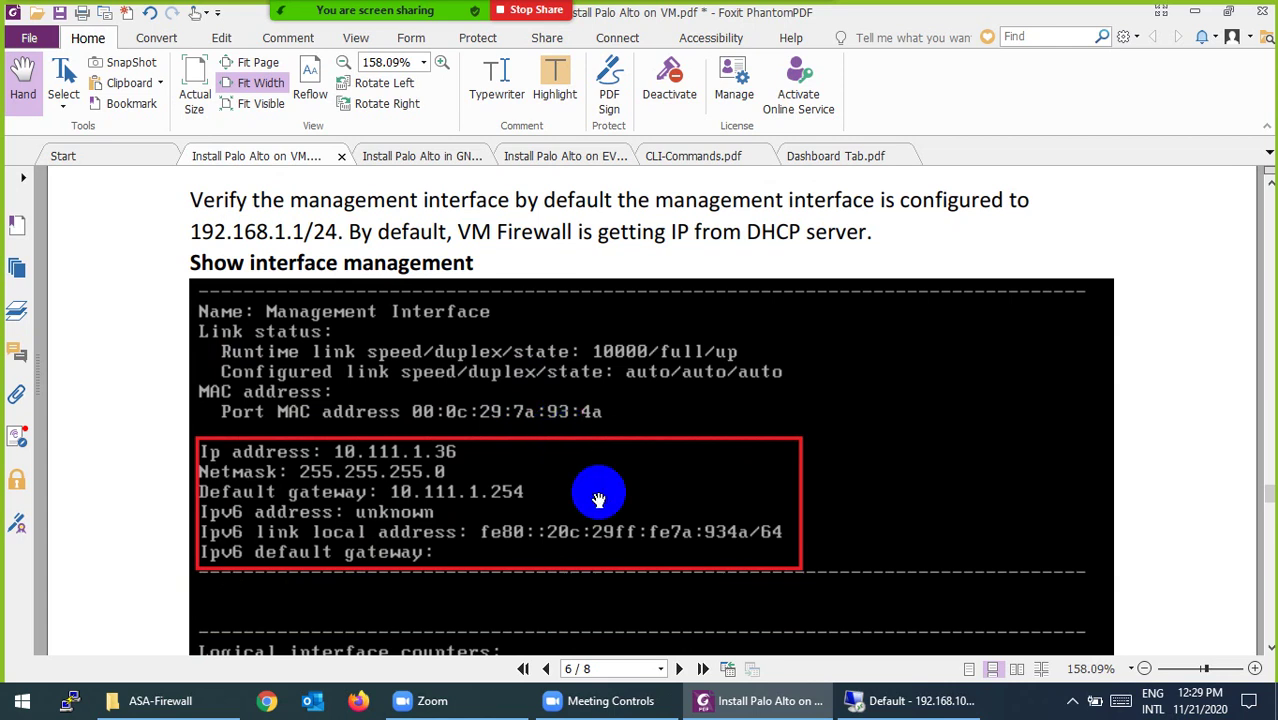
{"action": "left_click", "coordinate": [862, 700]}
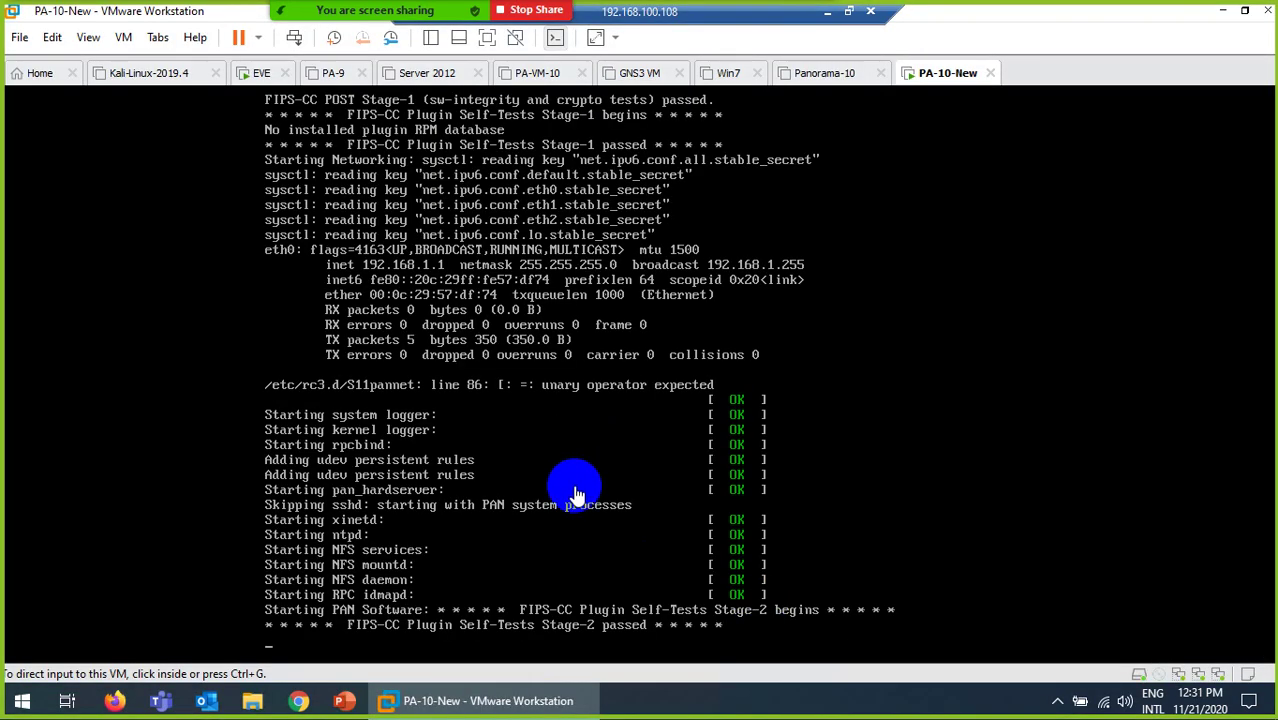
{"action": "left_click", "coordinate": [52, 37]}
{"action": "left_click", "coordinate": [78, 130]}
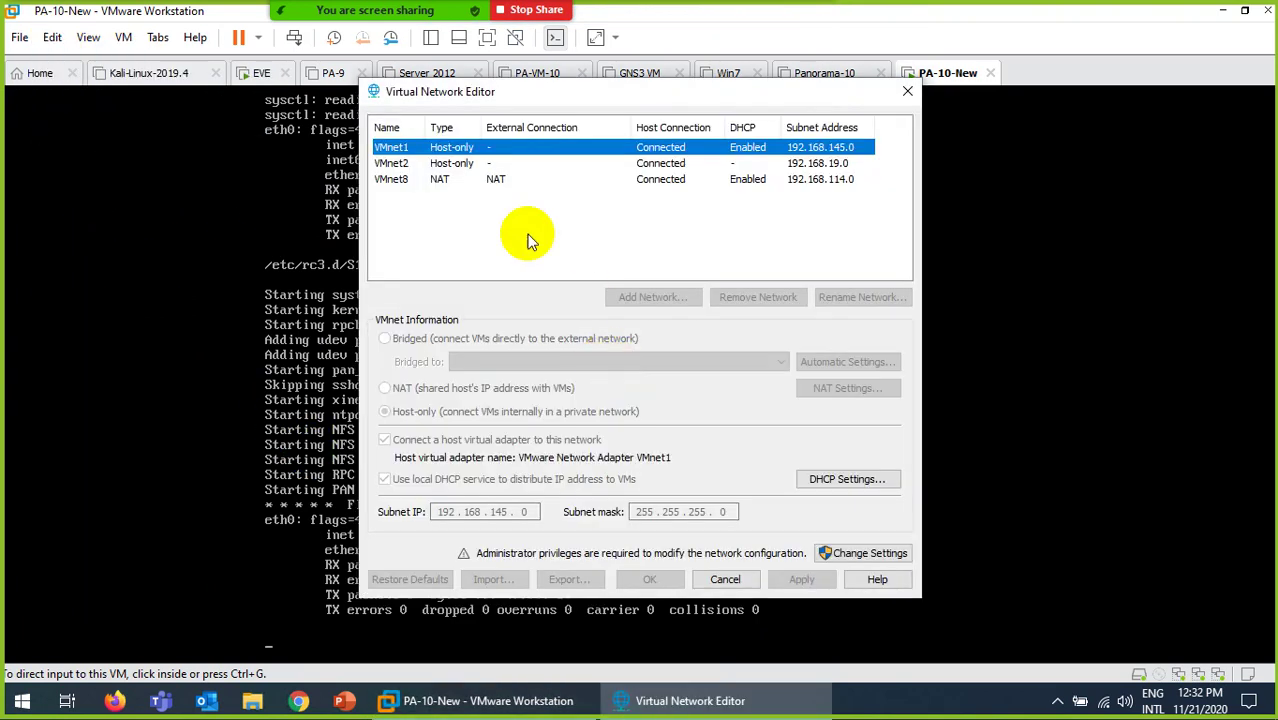
{"action": "left_click", "coordinate": [445, 182]}
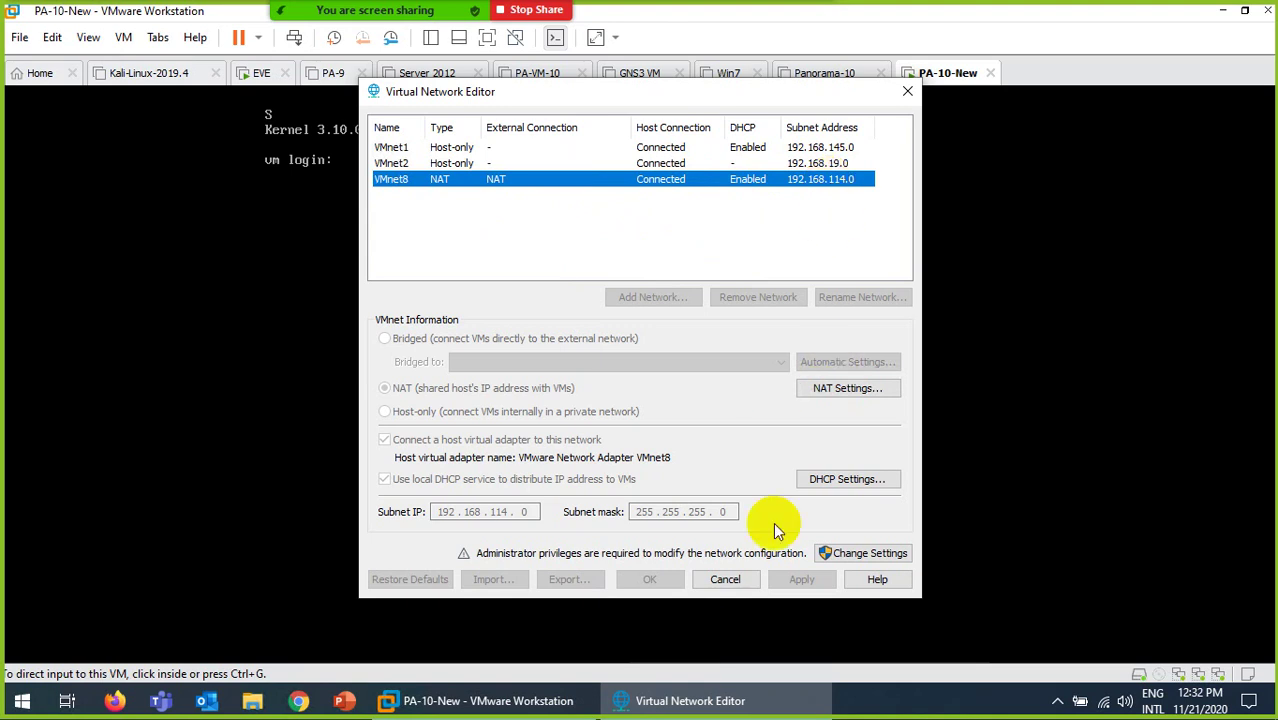
{"action": "left_click", "coordinate": [724, 579]}
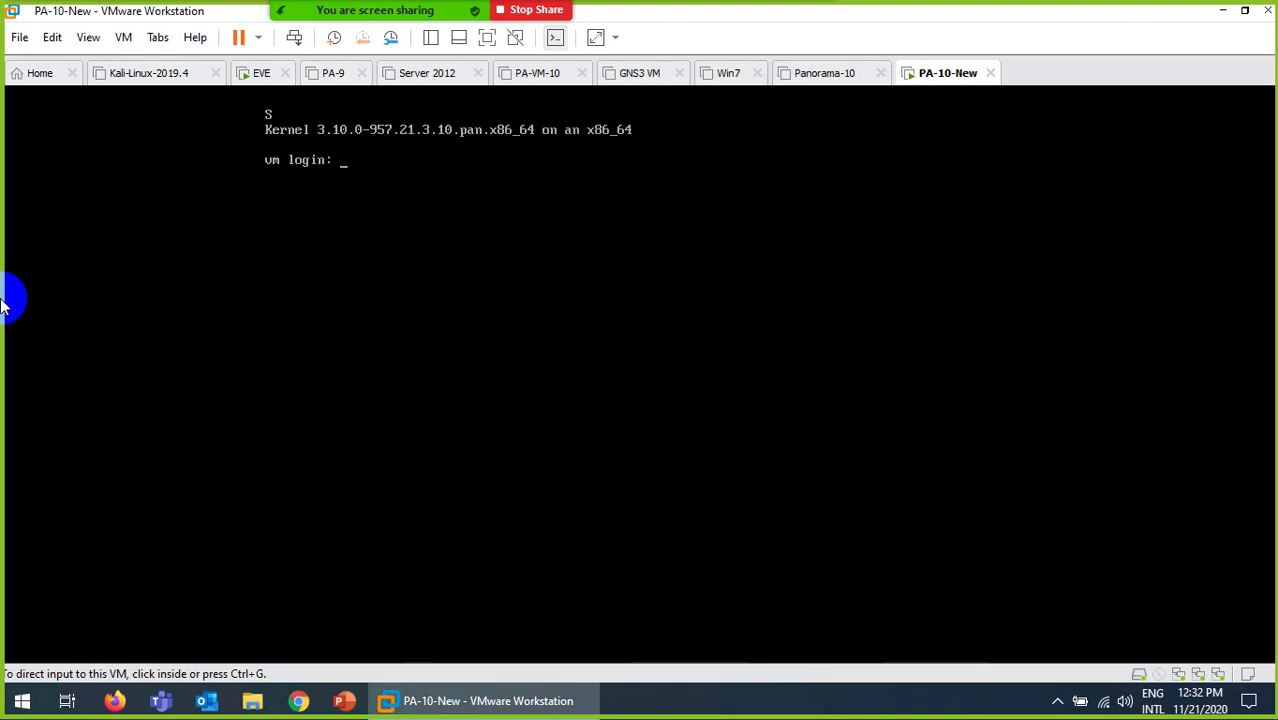
{"action": "left_click", "coordinate": [55, 40]}
{"action": "left_click", "coordinate": [75, 130]}
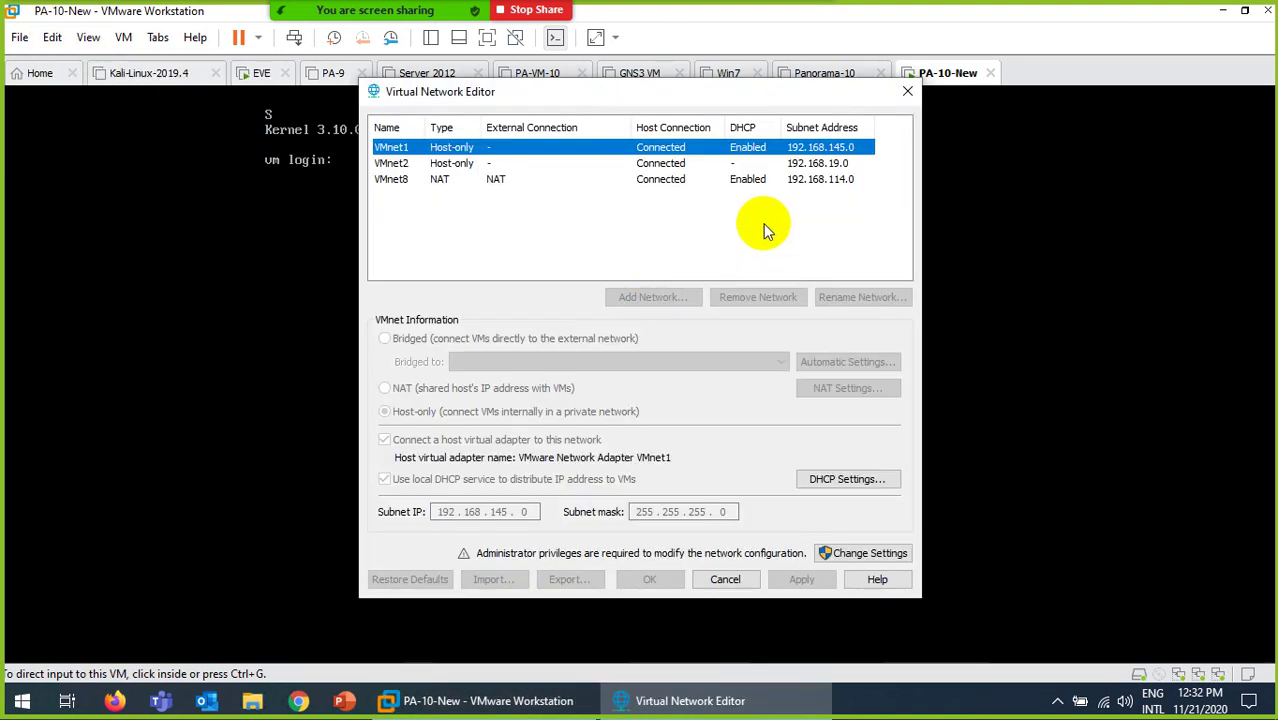
{"action": "left_click", "coordinate": [793, 183]}
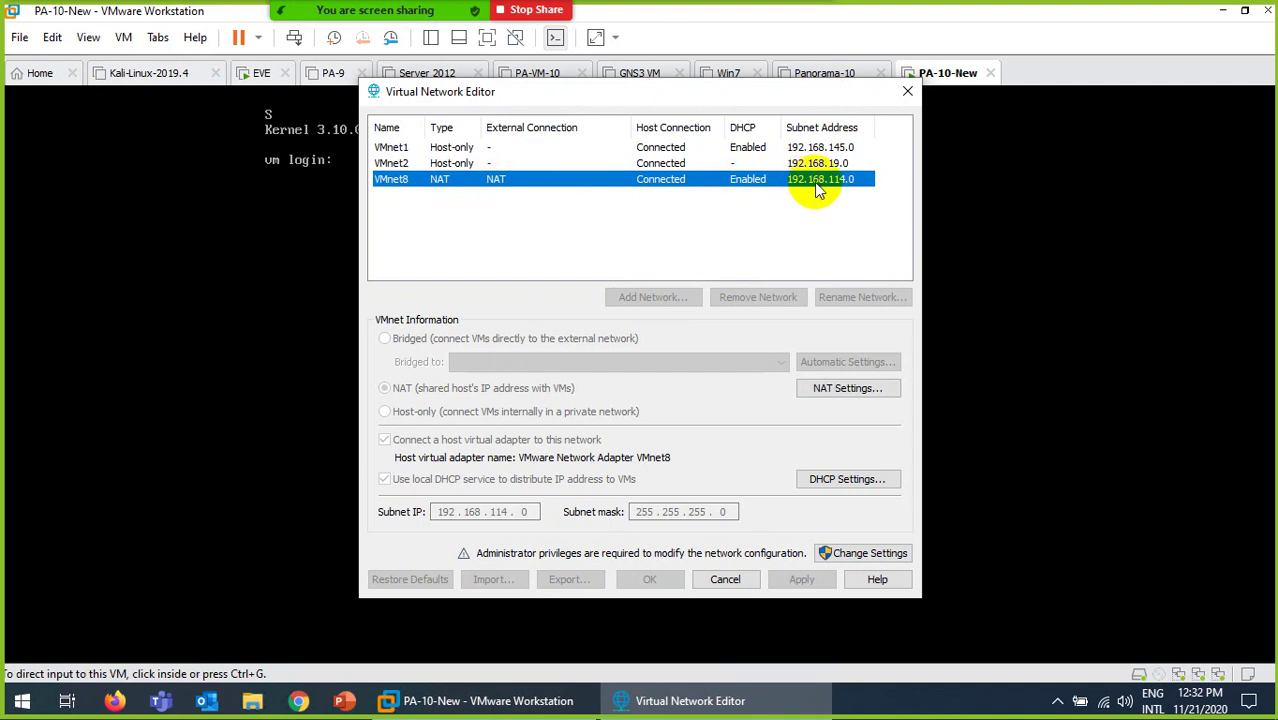
{"action": "left_click", "coordinate": [725, 580]}
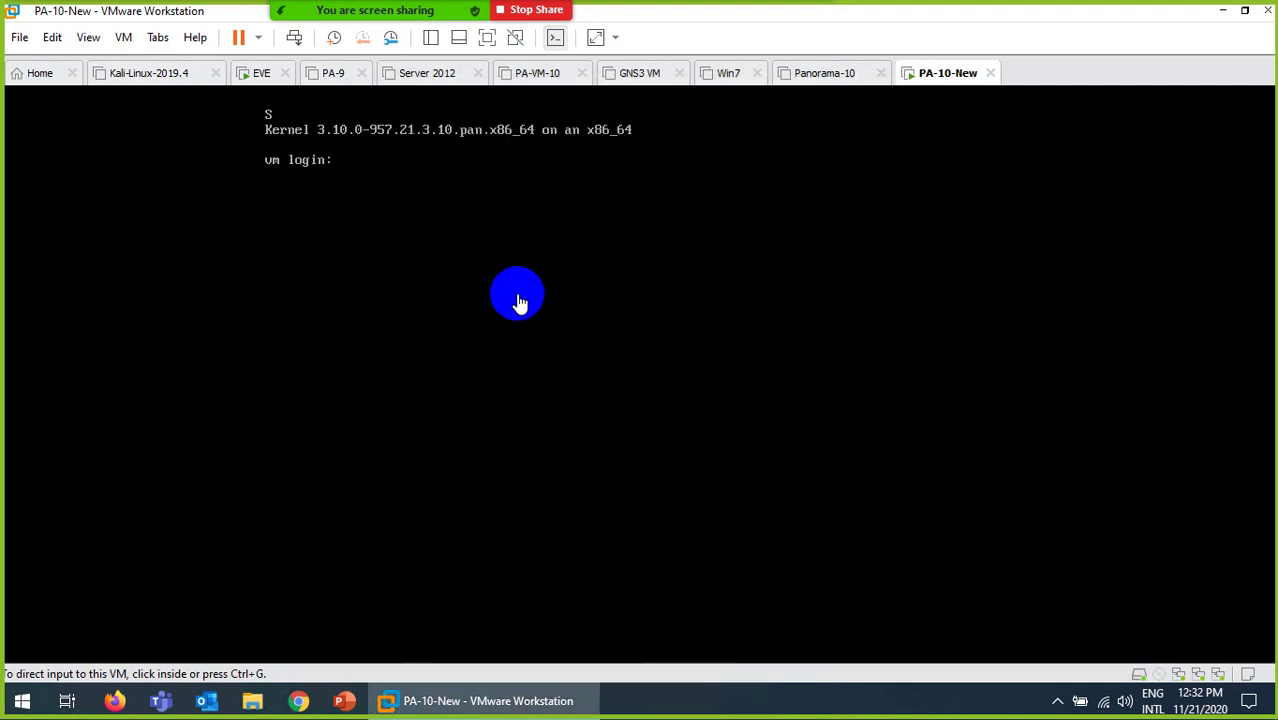
Step: Log in at the firewall console as admin with the password, then release input to the host
{"action": "left_click", "coordinate": [380, 186]}
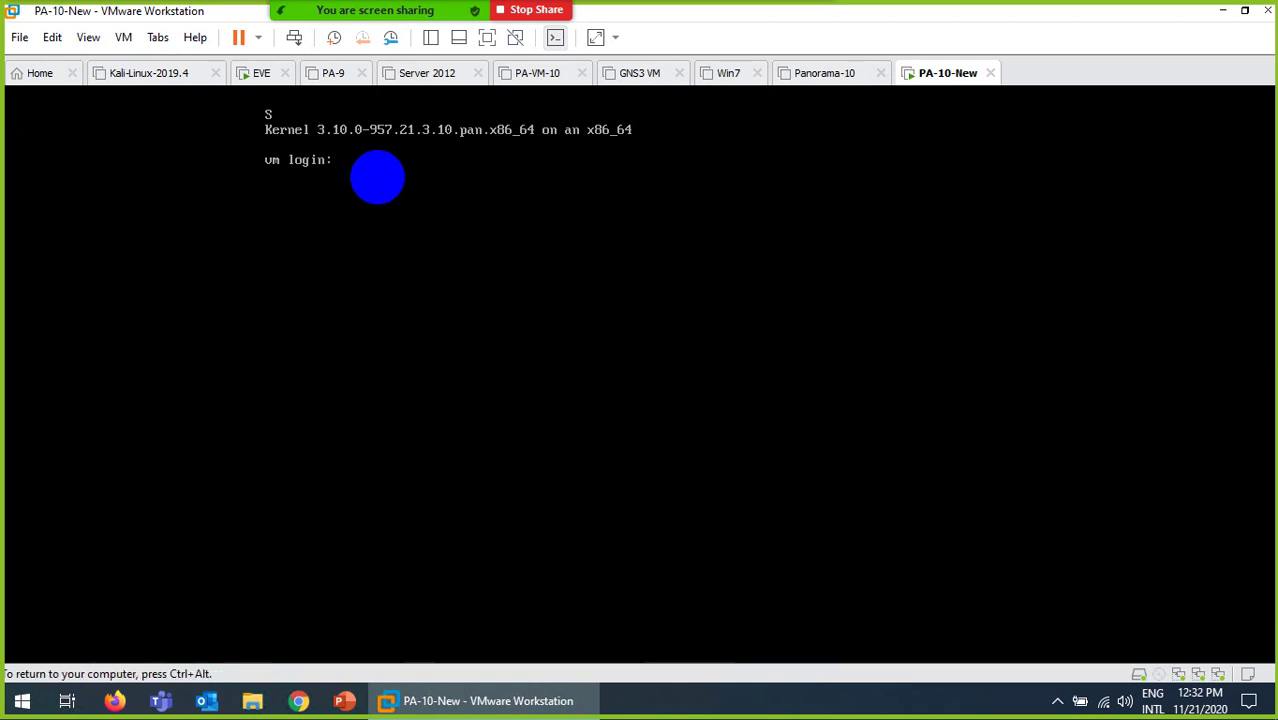
{"action": "type", "text": "admin"}
{"action": "key", "text": "Return"}
{"action": "key", "text": "Return"}
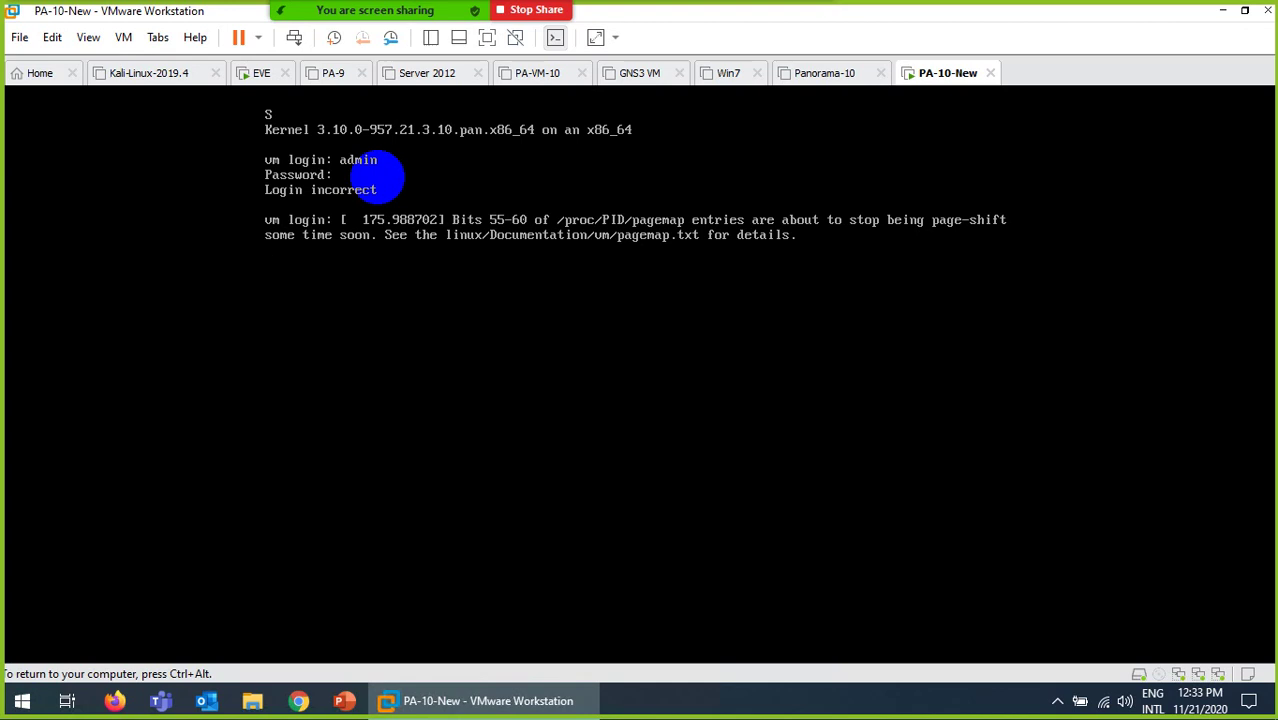
{"action": "key", "text": "Return"}
{"action": "key", "text": "Return"}
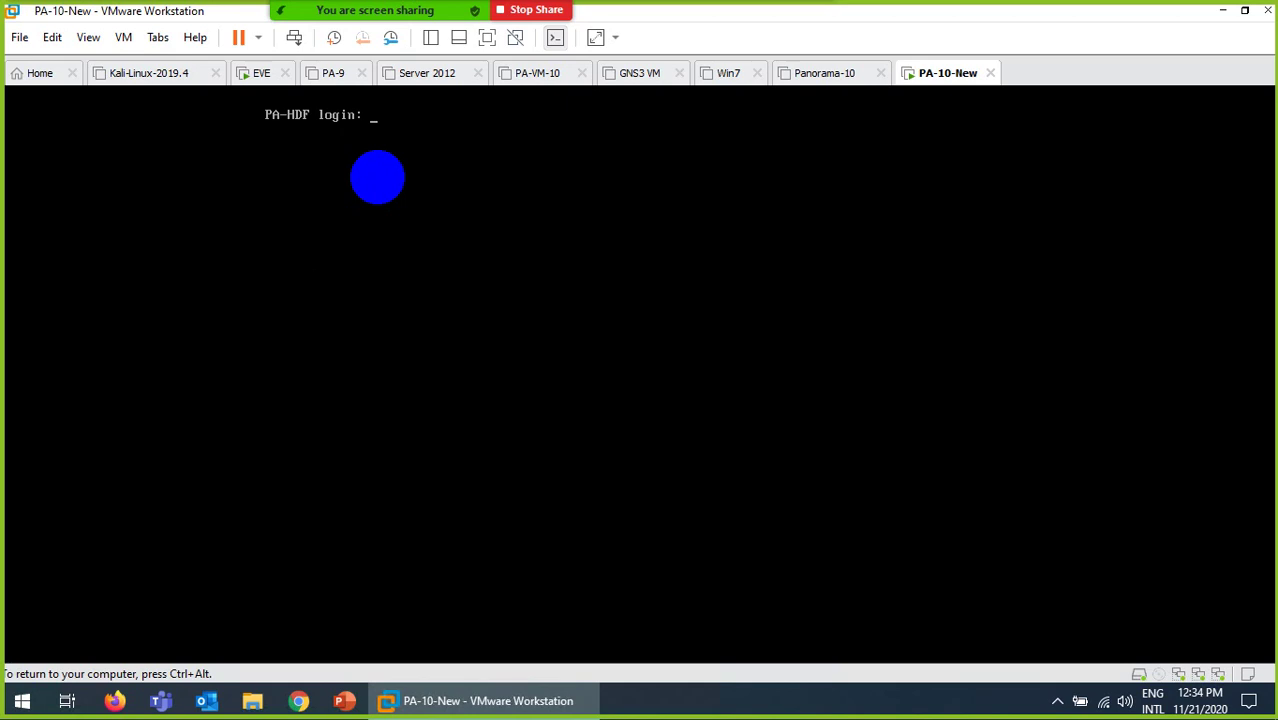
{"action": "key", "text": "ctrl+alt"}
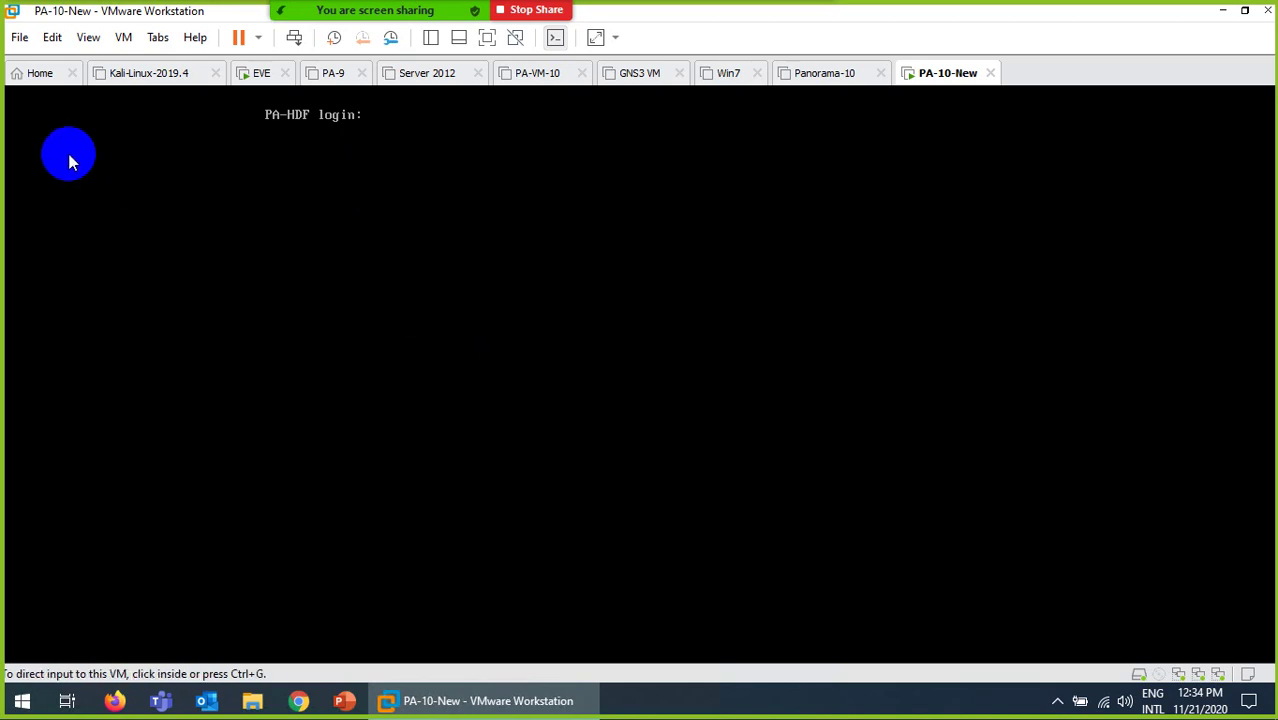
Step: Open the host's network adapters list and view the VMnet8 adapter's connection details
{"action": "right_click", "coordinate": [1104, 707]}
{"action": "left_click", "coordinate": [1105, 676]}
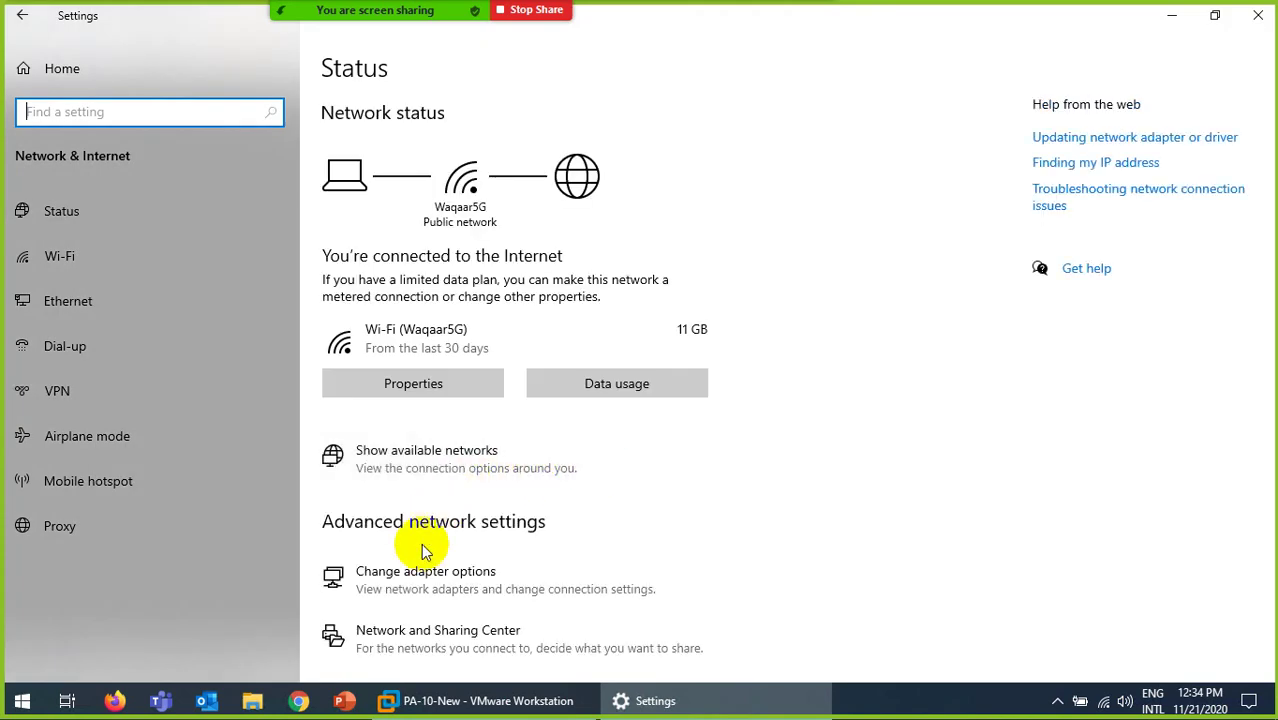
{"action": "left_click", "coordinate": [371, 572]}
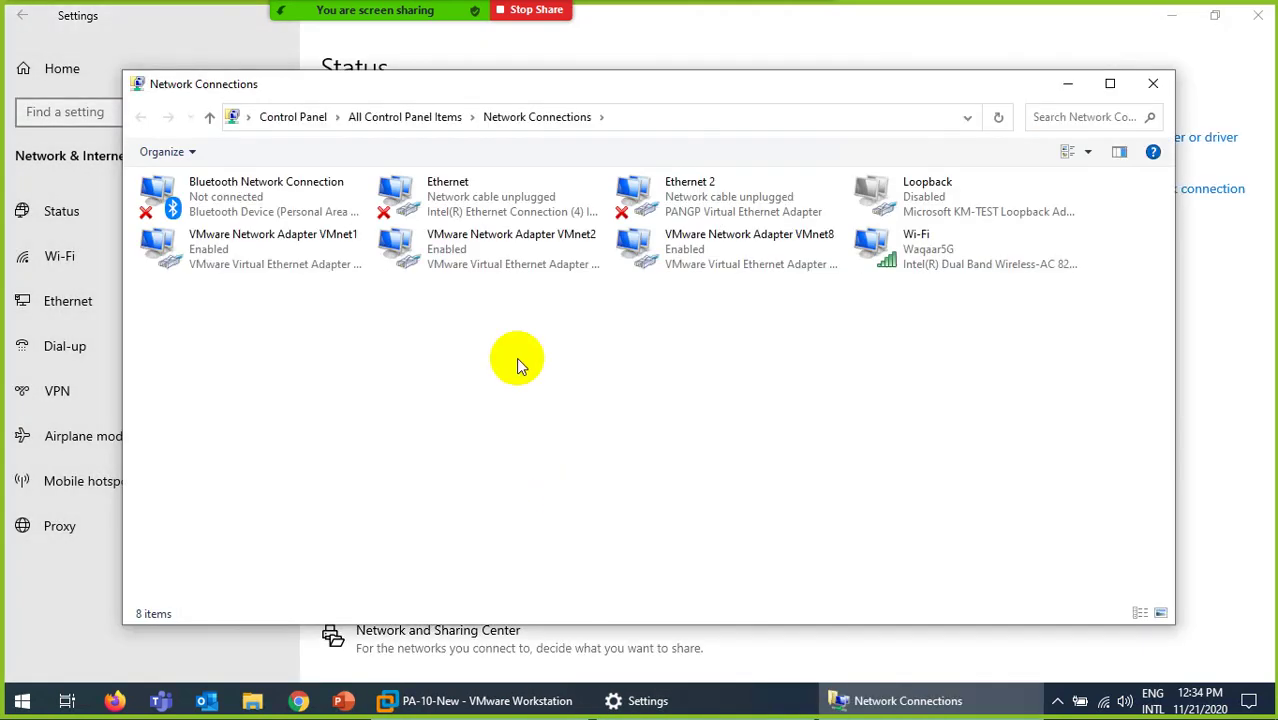
{"action": "left_click", "coordinate": [750, 250]}
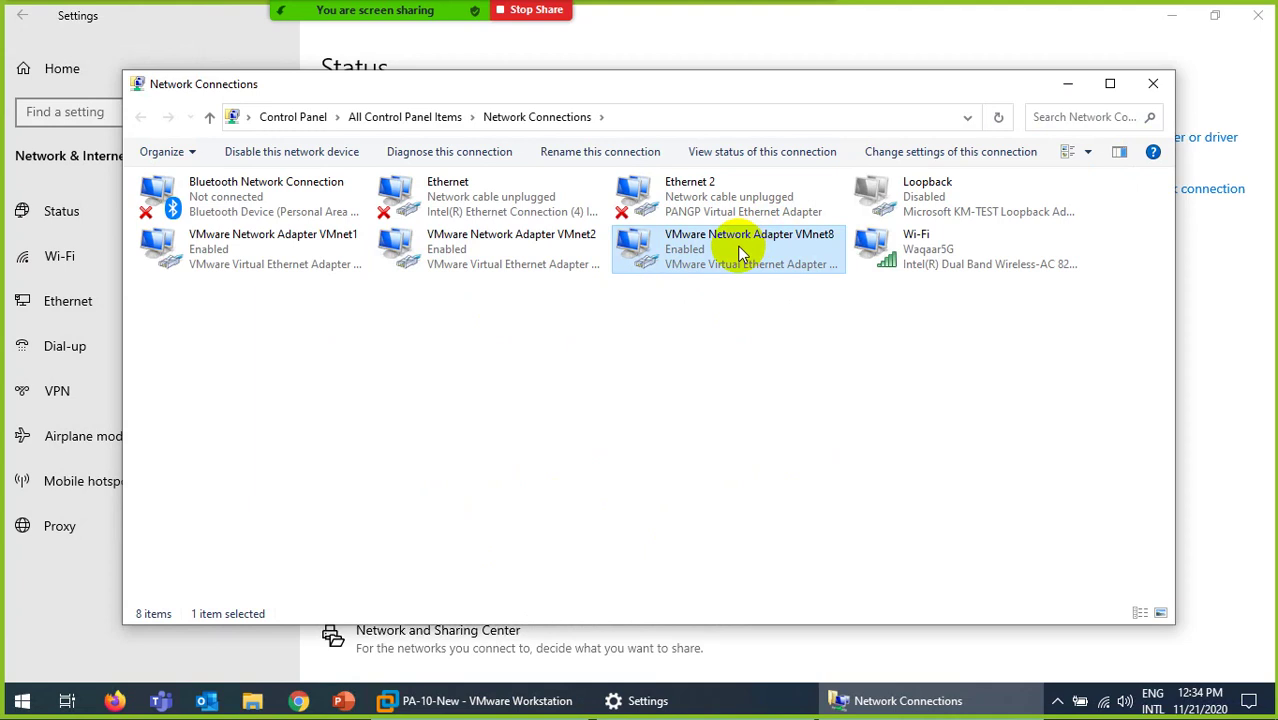
{"action": "double_click", "coordinate": [750, 250]}
{"action": "left_click", "coordinate": [531, 337]}
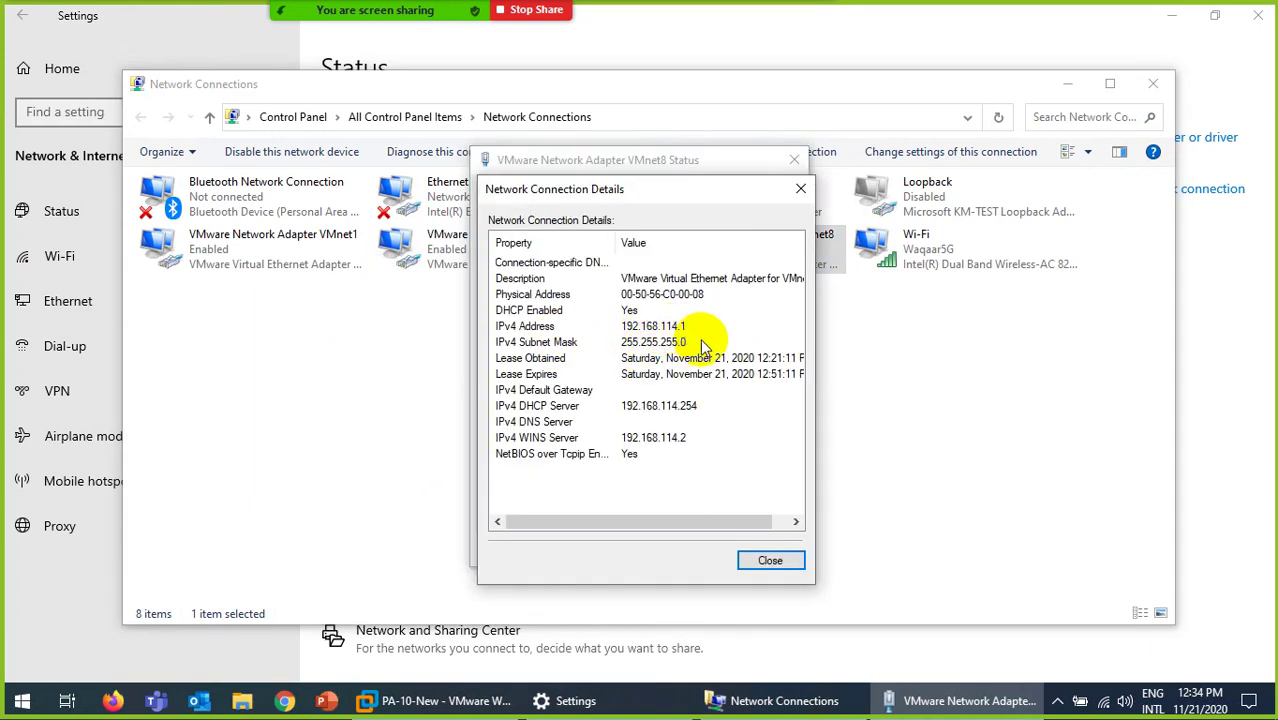
{"action": "left_click", "coordinate": [772, 560]}
{"action": "left_click", "coordinate": [776, 552]}
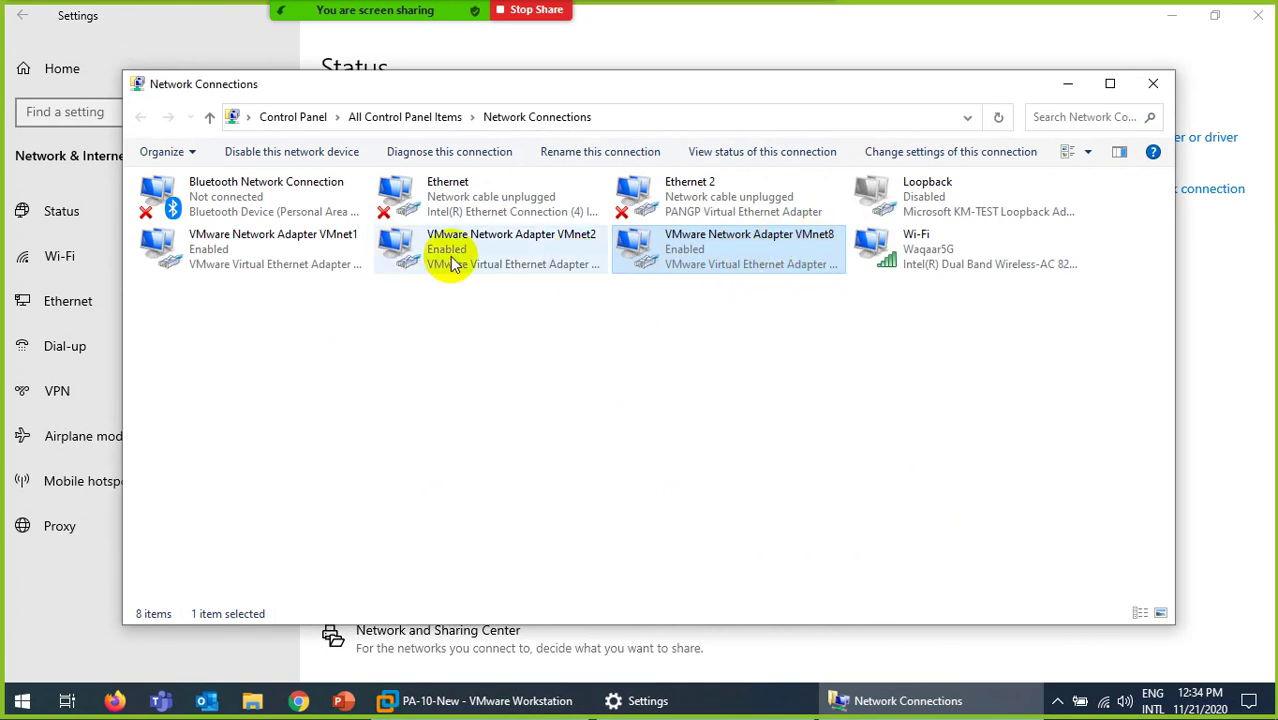
Step: Check VMnet1's details (192.168.145.1), then close Network Connections and Settings
{"action": "double_click", "coordinate": [286, 247]}
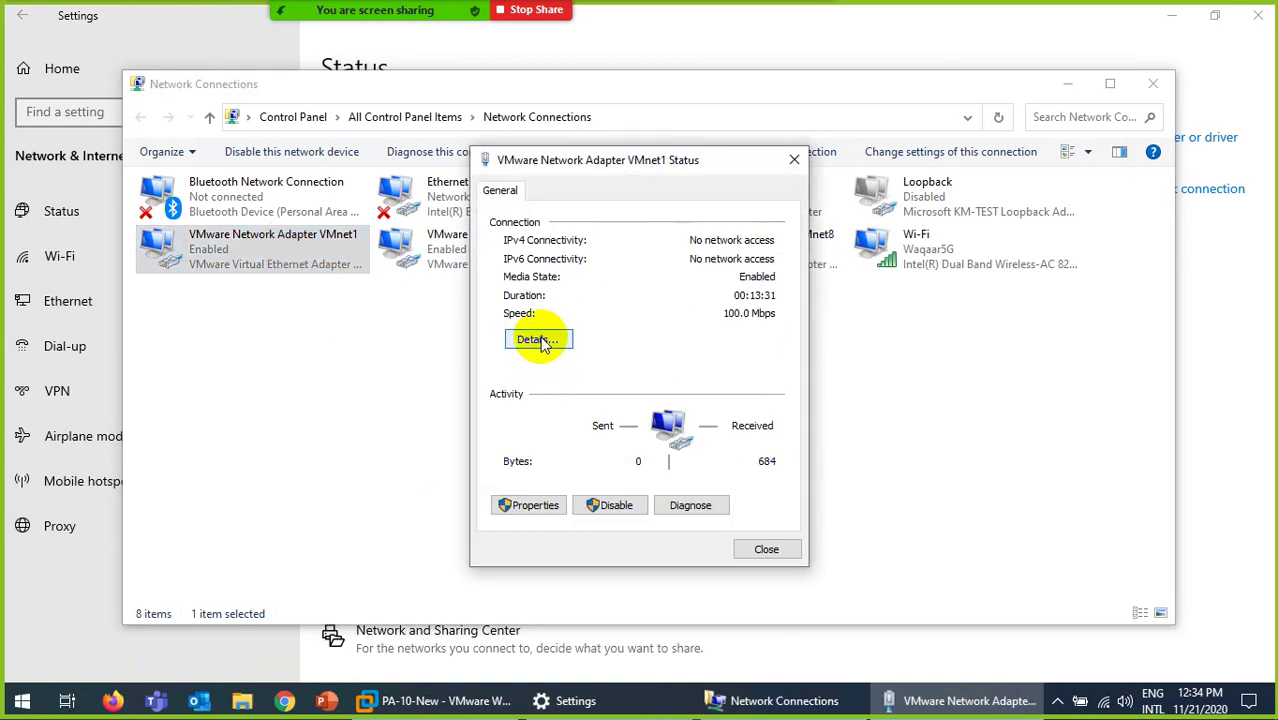
{"action": "left_click", "coordinate": [537, 339]}
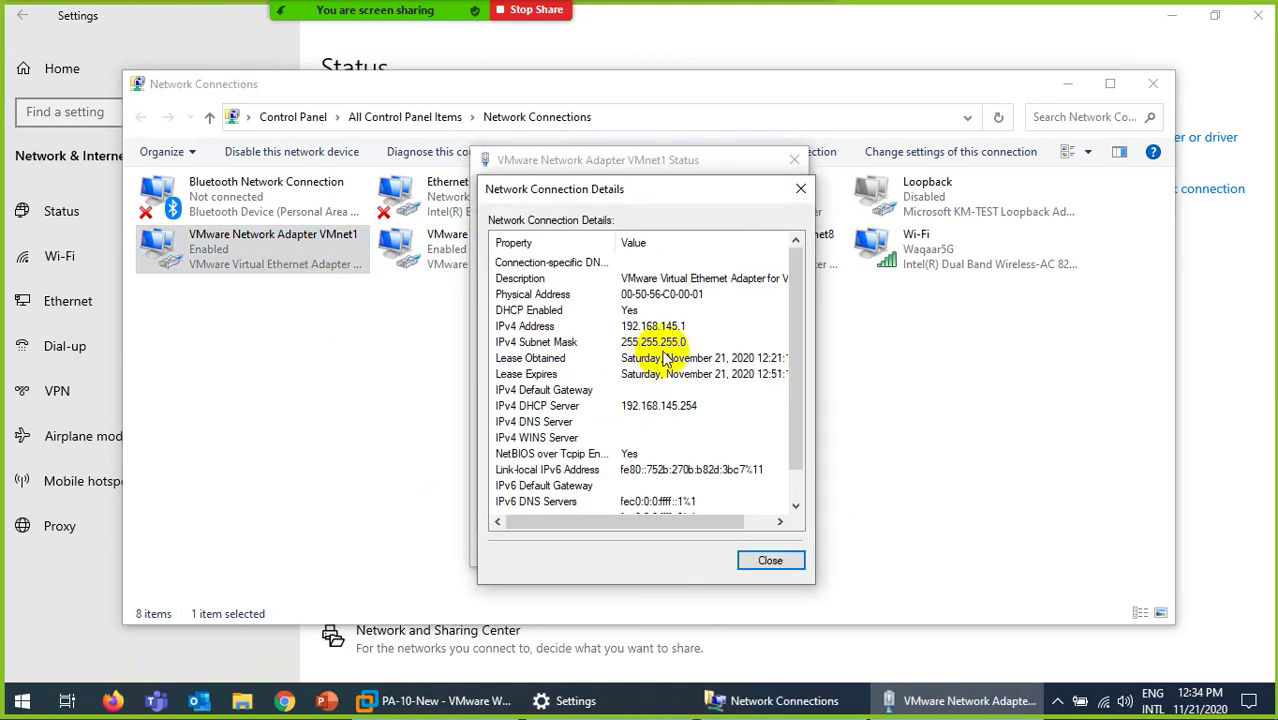
{"action": "left_click", "coordinate": [770, 560]}
{"action": "left_click", "coordinate": [768, 553]}
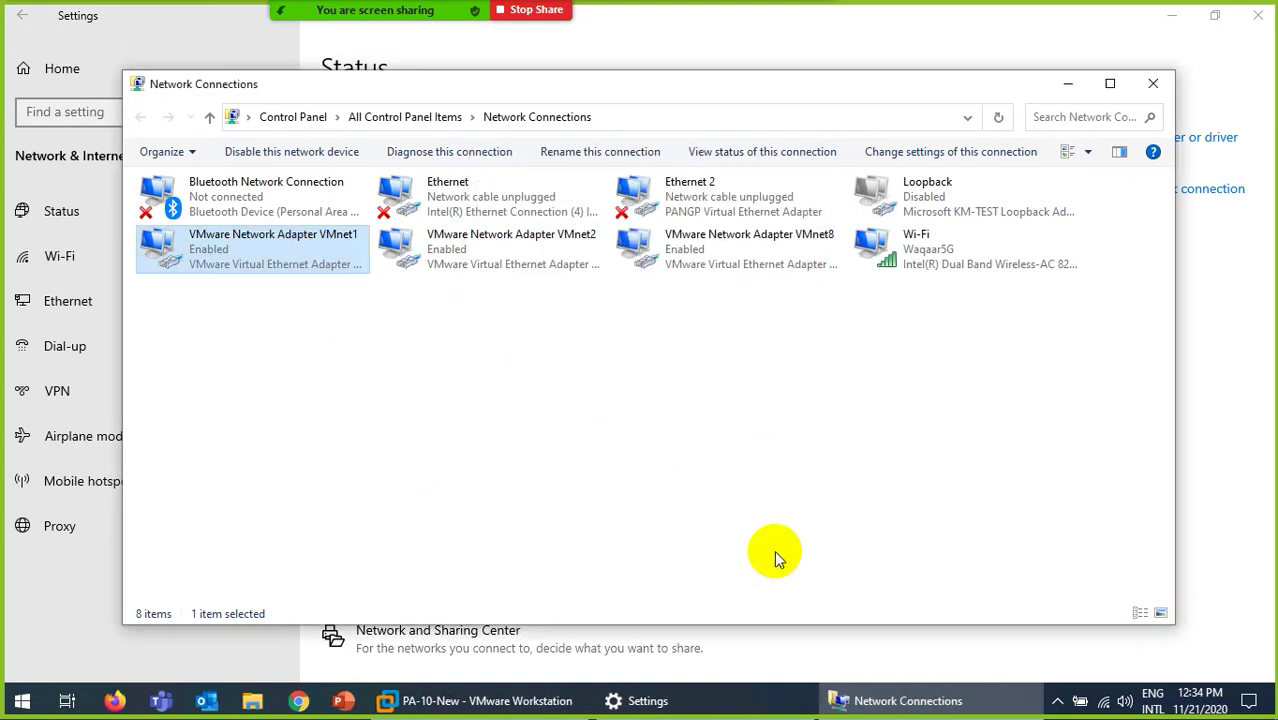
{"action": "left_click", "coordinate": [1153, 83]}
{"action": "left_click", "coordinate": [1256, 15]}
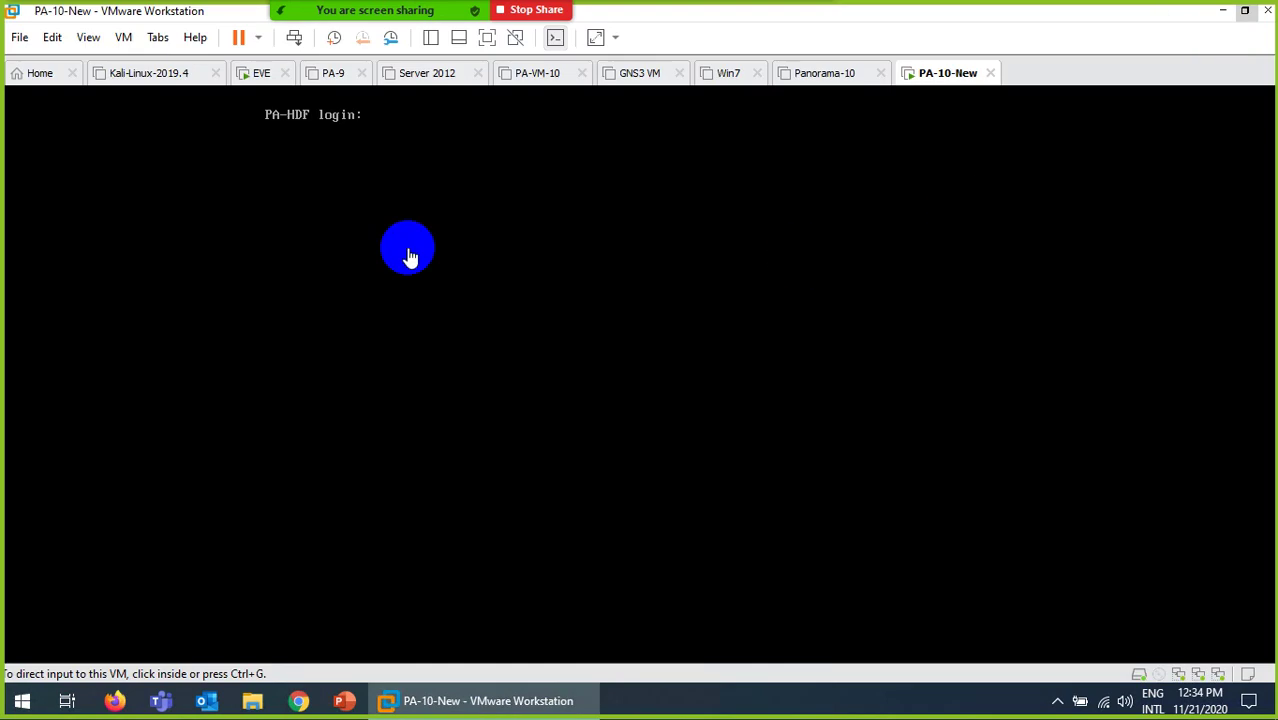
Step: Inspect VMnet8 and VMnet2 subnet and DHCP settings in the Virtual Network Editor, then cancel
{"action": "left_click", "coordinate": [54, 39]}
{"action": "left_click", "coordinate": [64, 129]}
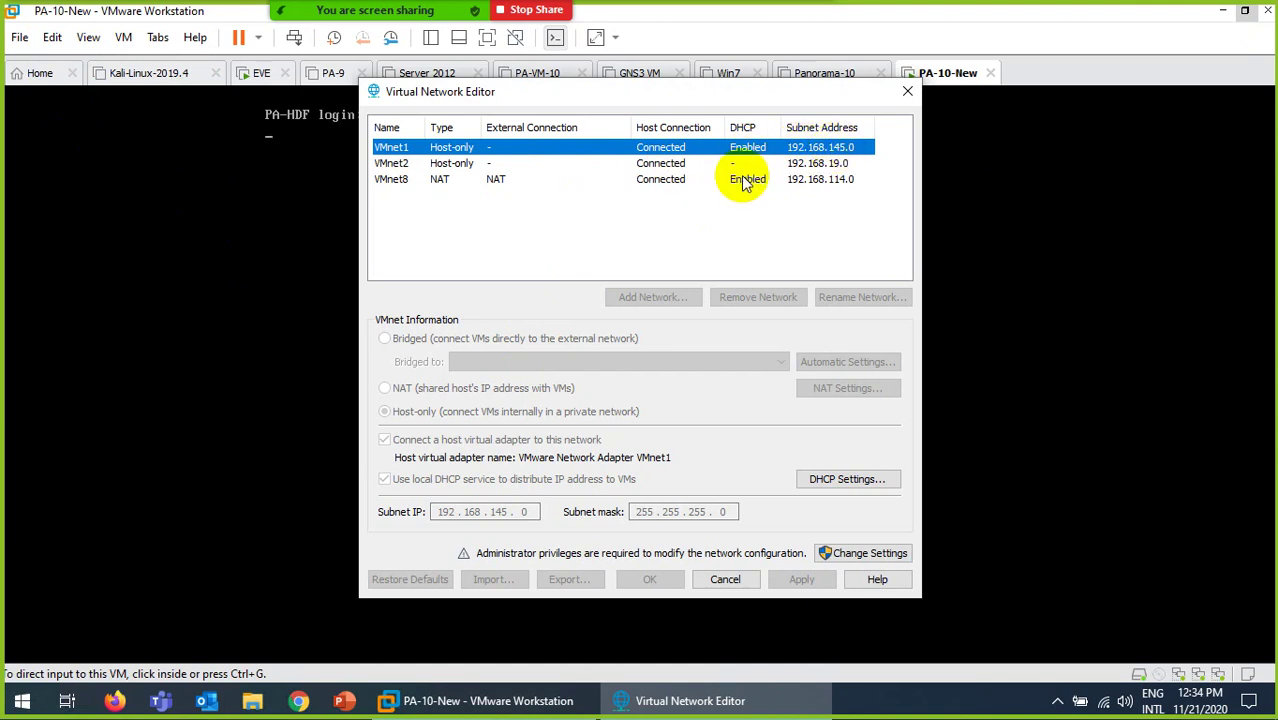
{"action": "left_click", "coordinate": [390, 179]}
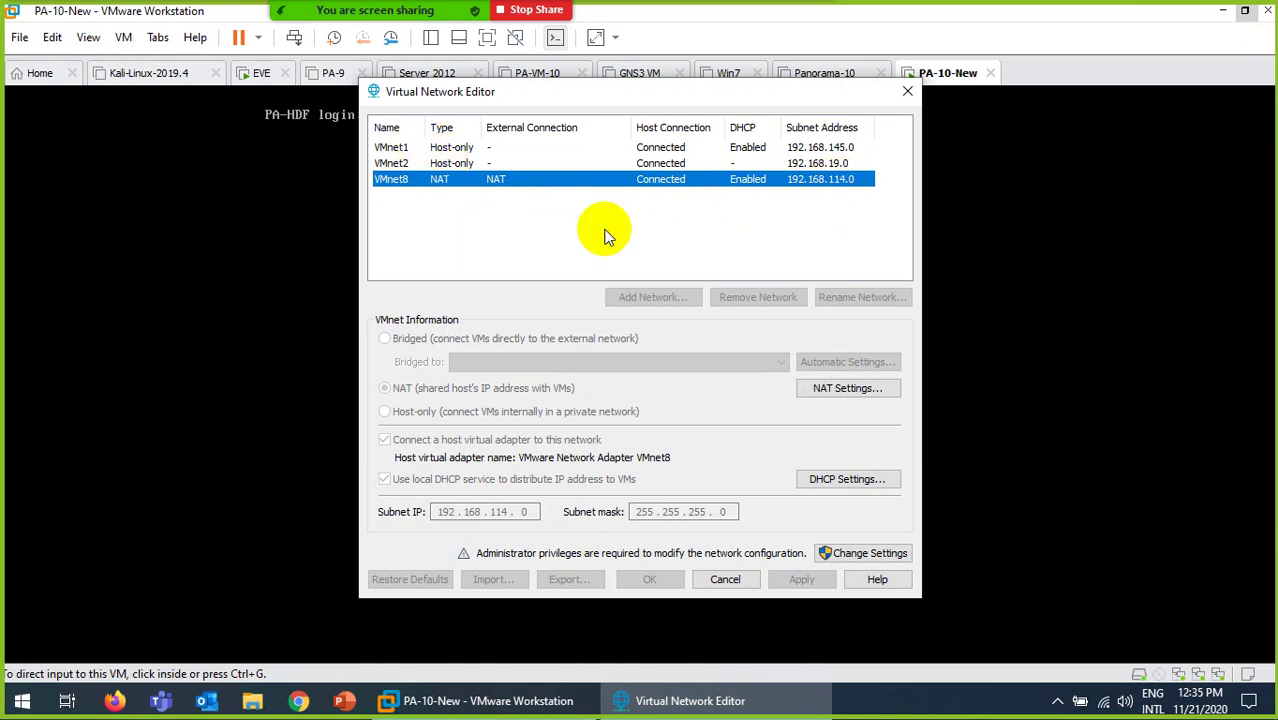
{"action": "left_click", "coordinate": [456, 163]}
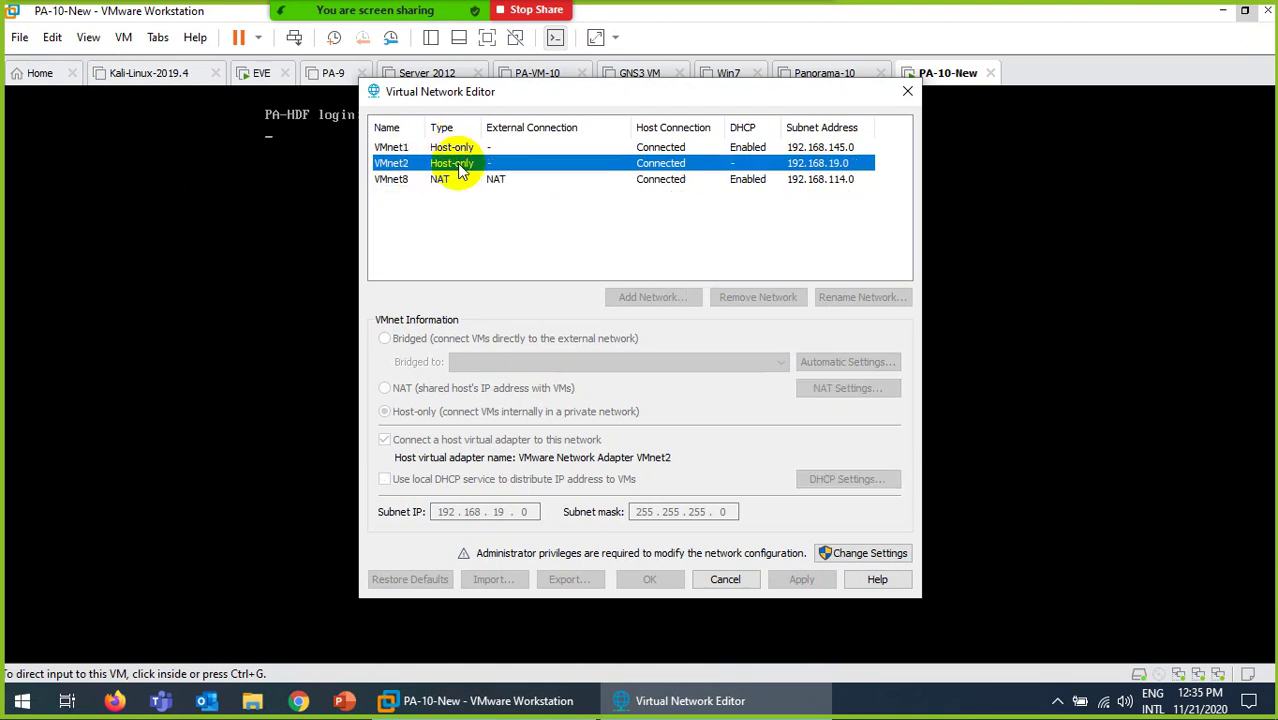
{"action": "left_click", "coordinate": [858, 563]}
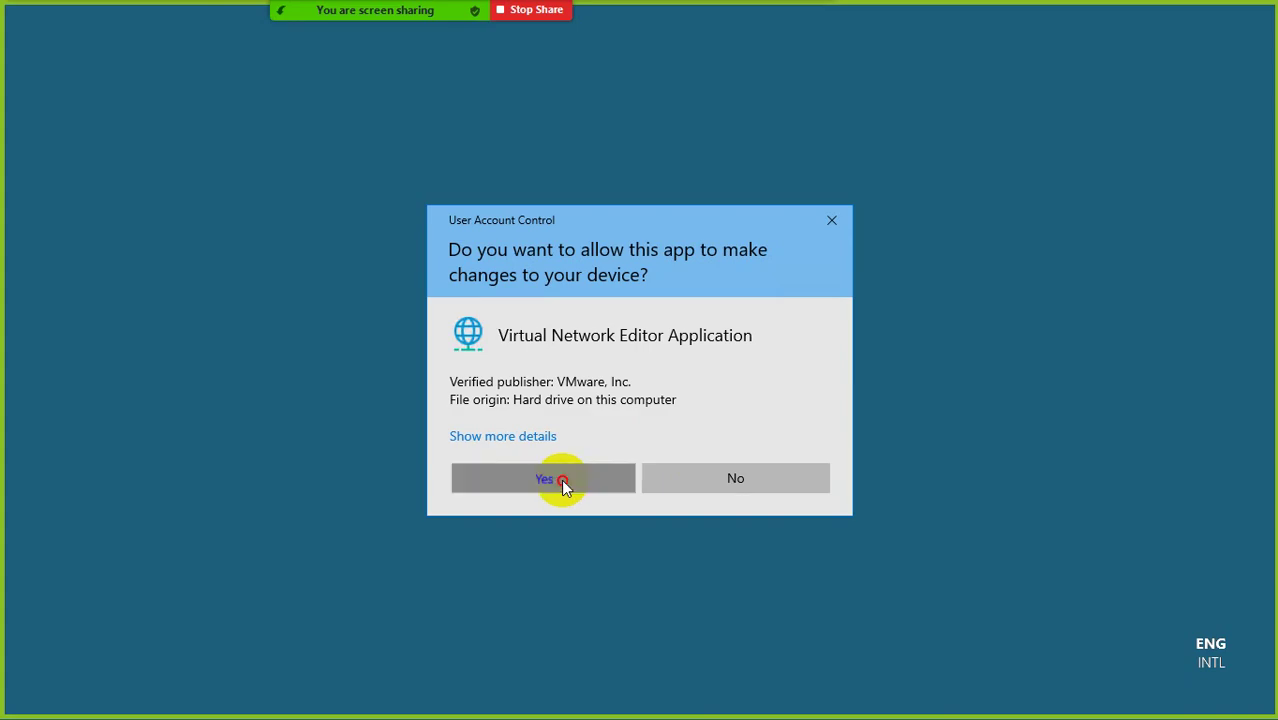
{"action": "left_click", "coordinate": [562, 480]}
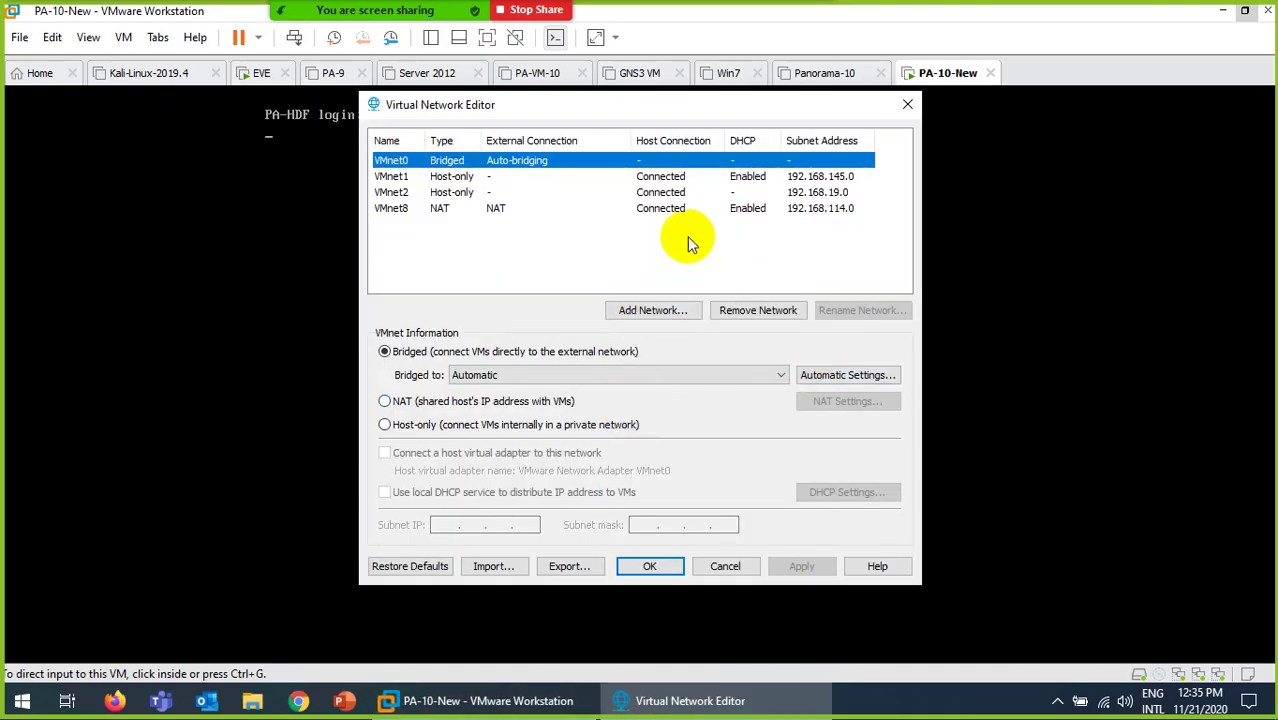
{"action": "left_click", "coordinate": [724, 567]}
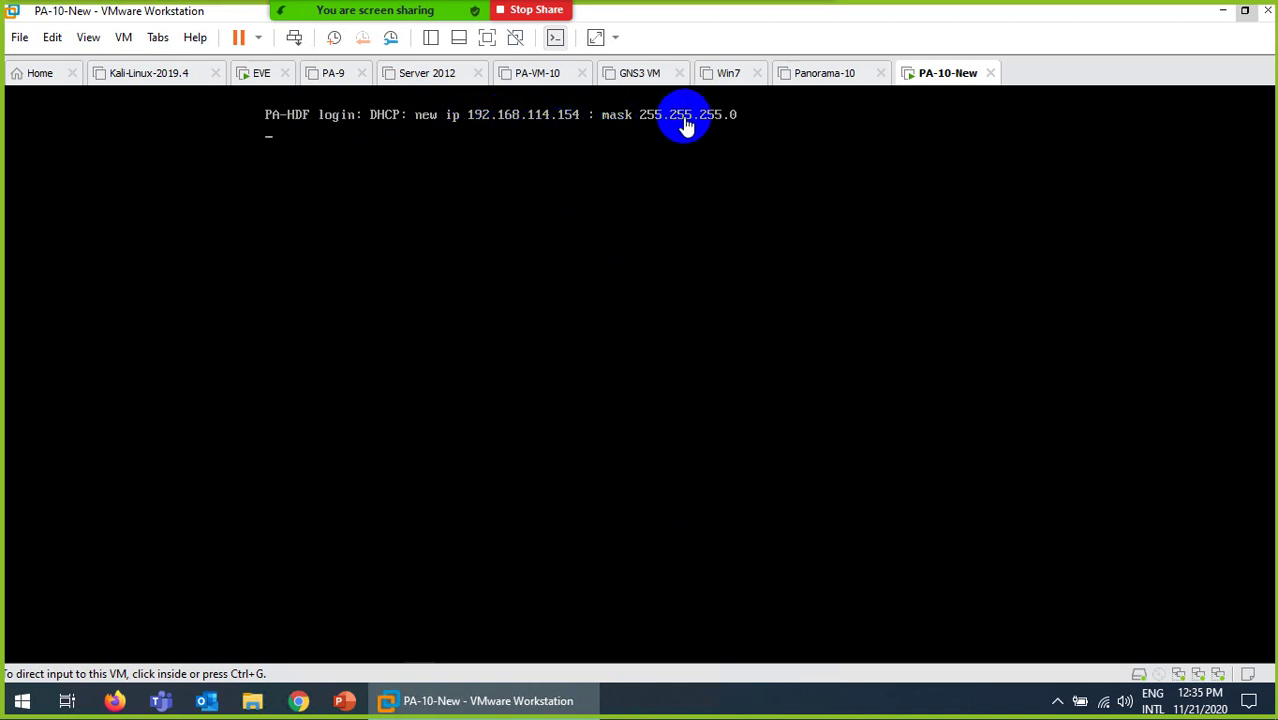
{"action": "left_click", "coordinate": [58, 41]}
{"action": "left_click", "coordinate": [63, 151]}
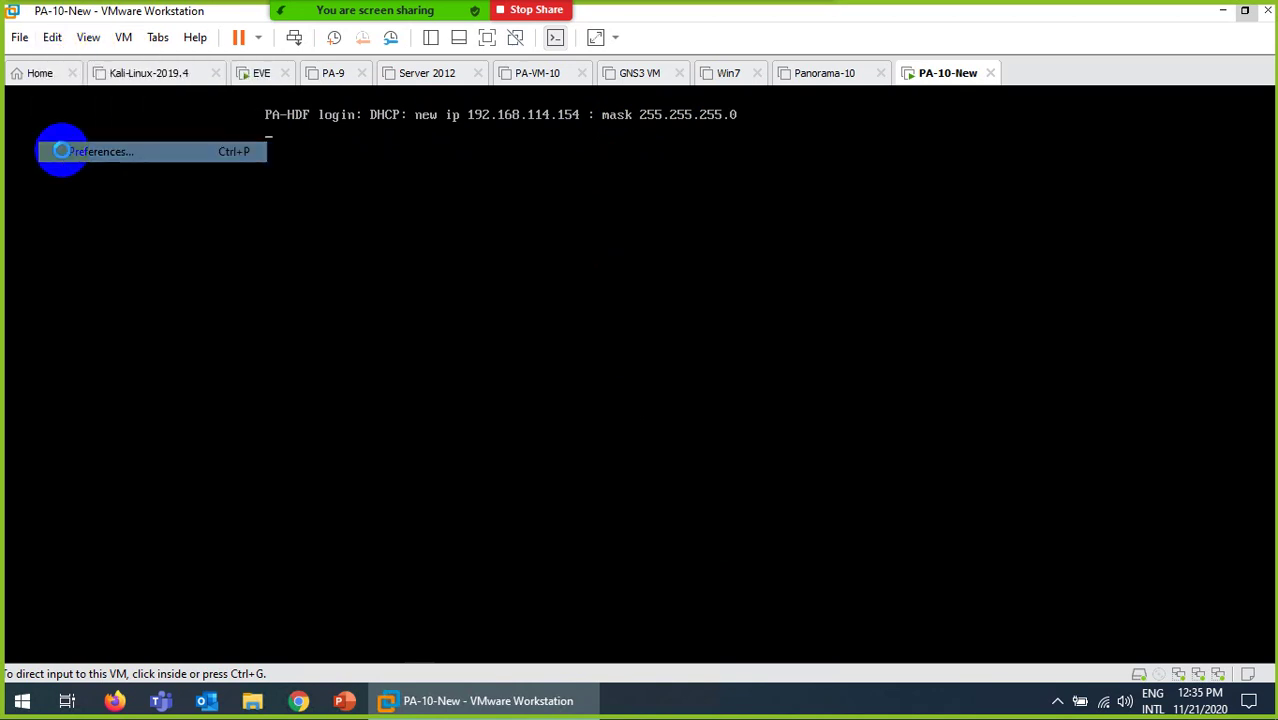
{"action": "left_click", "coordinate": [382, 325]}
{"action": "left_click", "coordinate": [775, 575]}
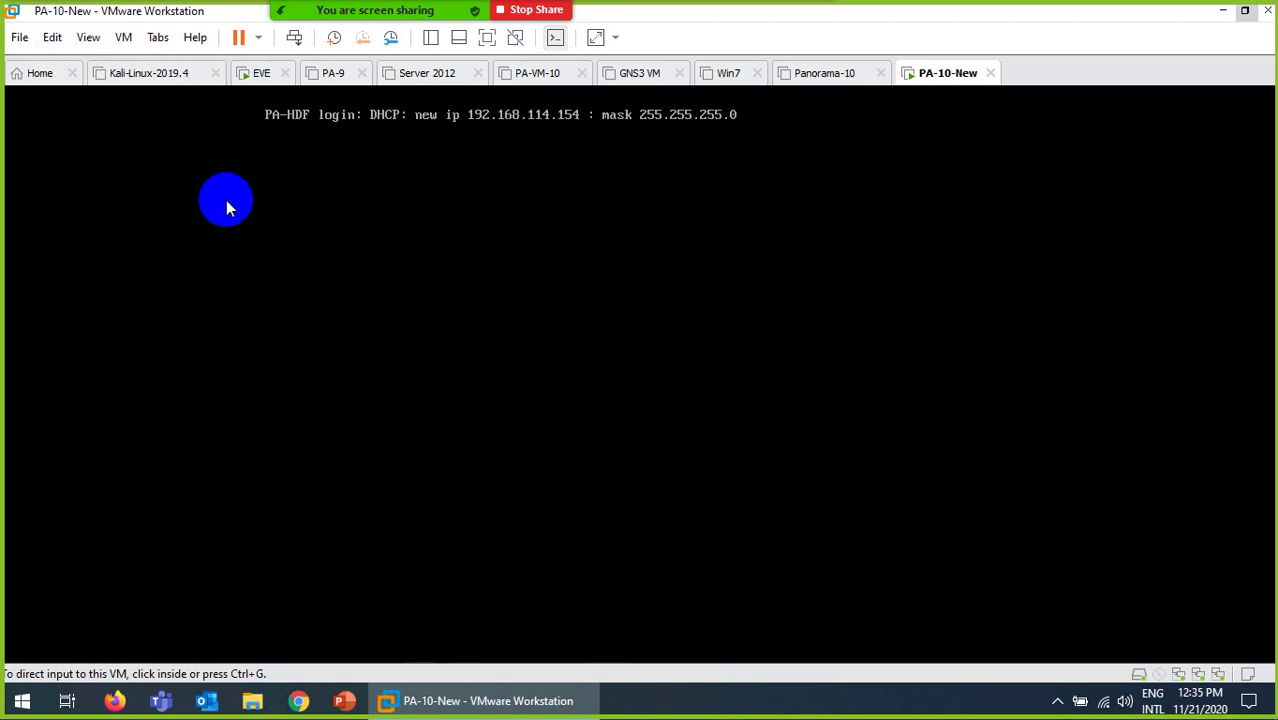
{"action": "right_click", "coordinate": [948, 75]}
{"action": "left_click", "coordinate": [1000, 339]}
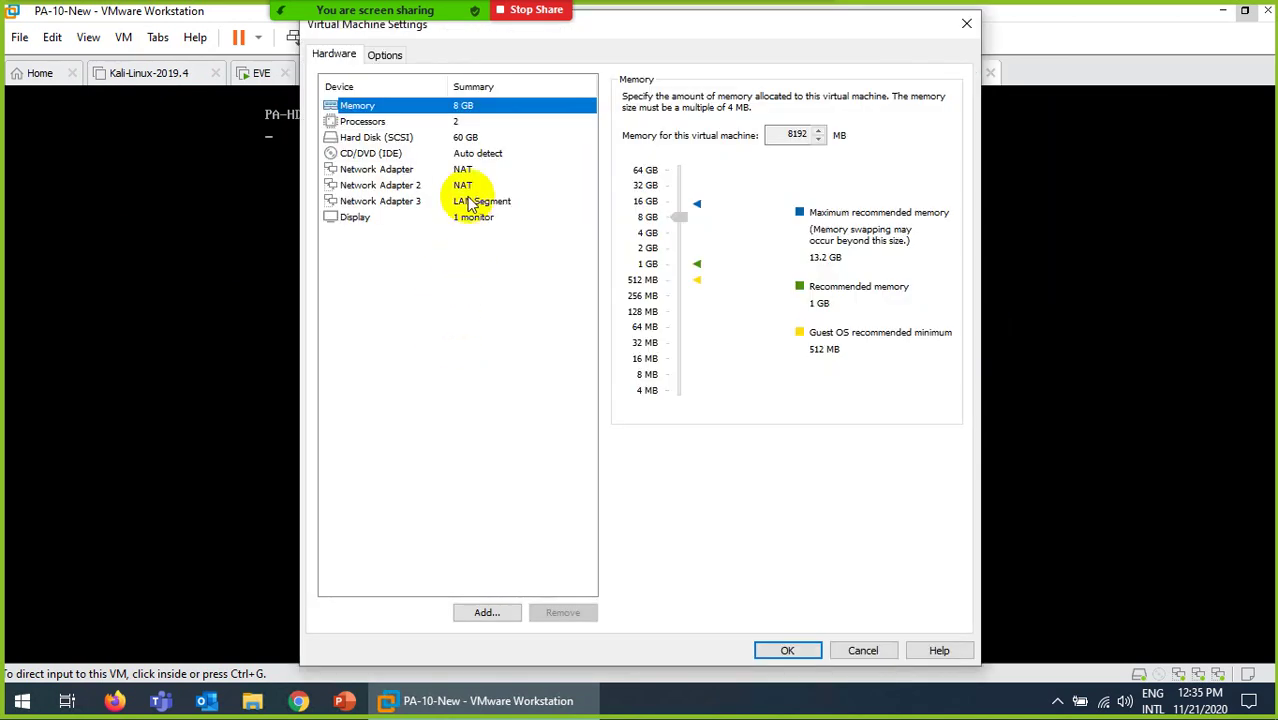
{"action": "left_click", "coordinate": [465, 168]}
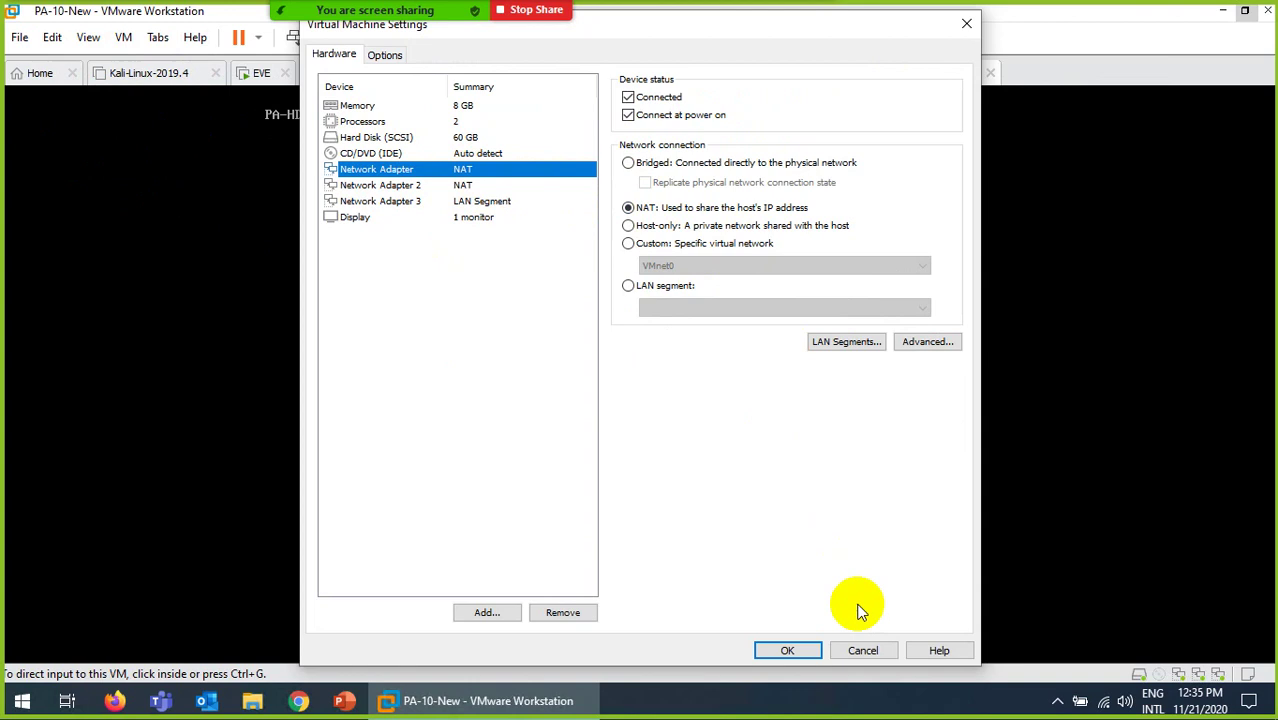
{"action": "left_click", "coordinate": [864, 652]}
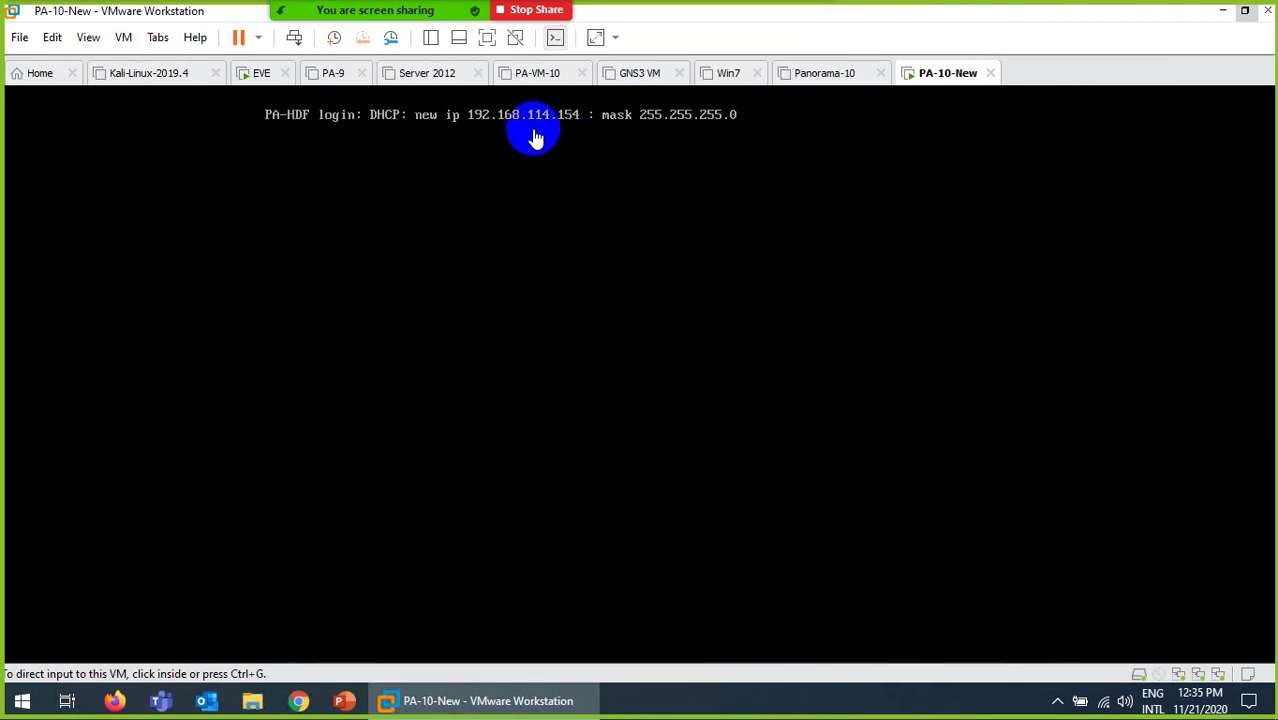
{"action": "left_click", "coordinate": [476, 200]}
Step: Log in to the console as admin and replace the default password with a new one
{"action": "key", "text": "Return"}
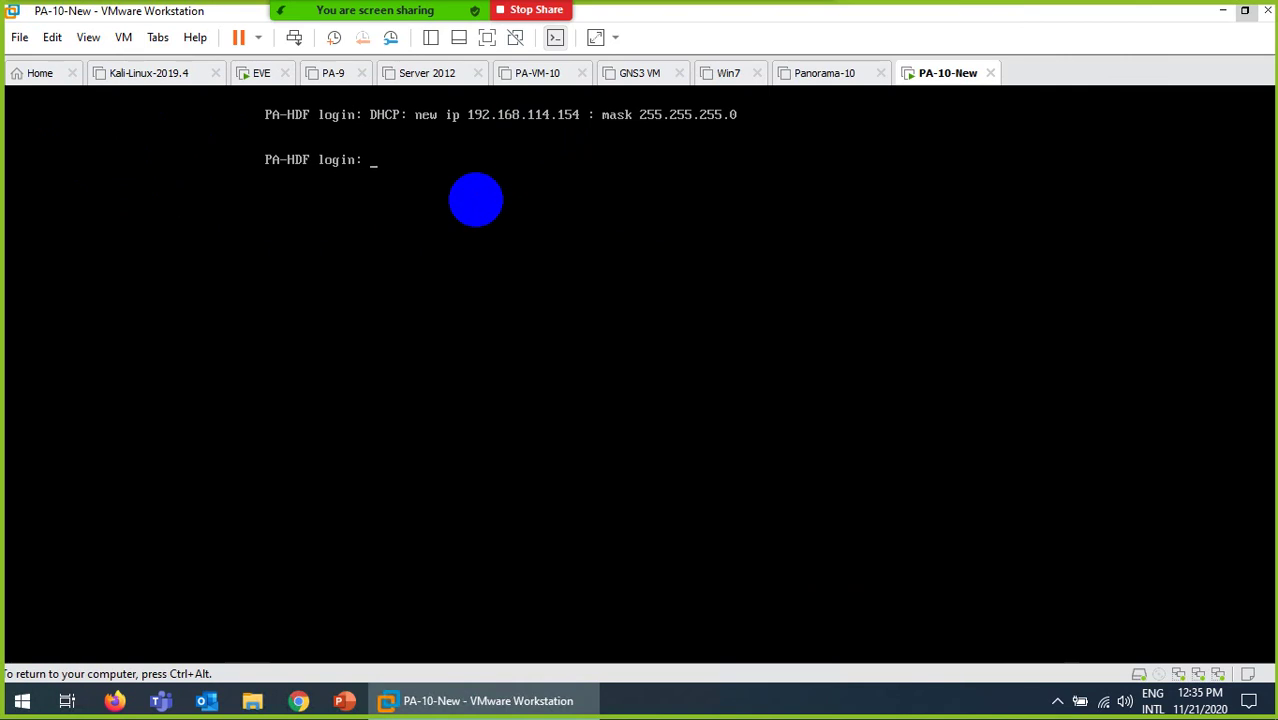
{"action": "type", "text": "admin"}
{"action": "key", "text": "Return"}
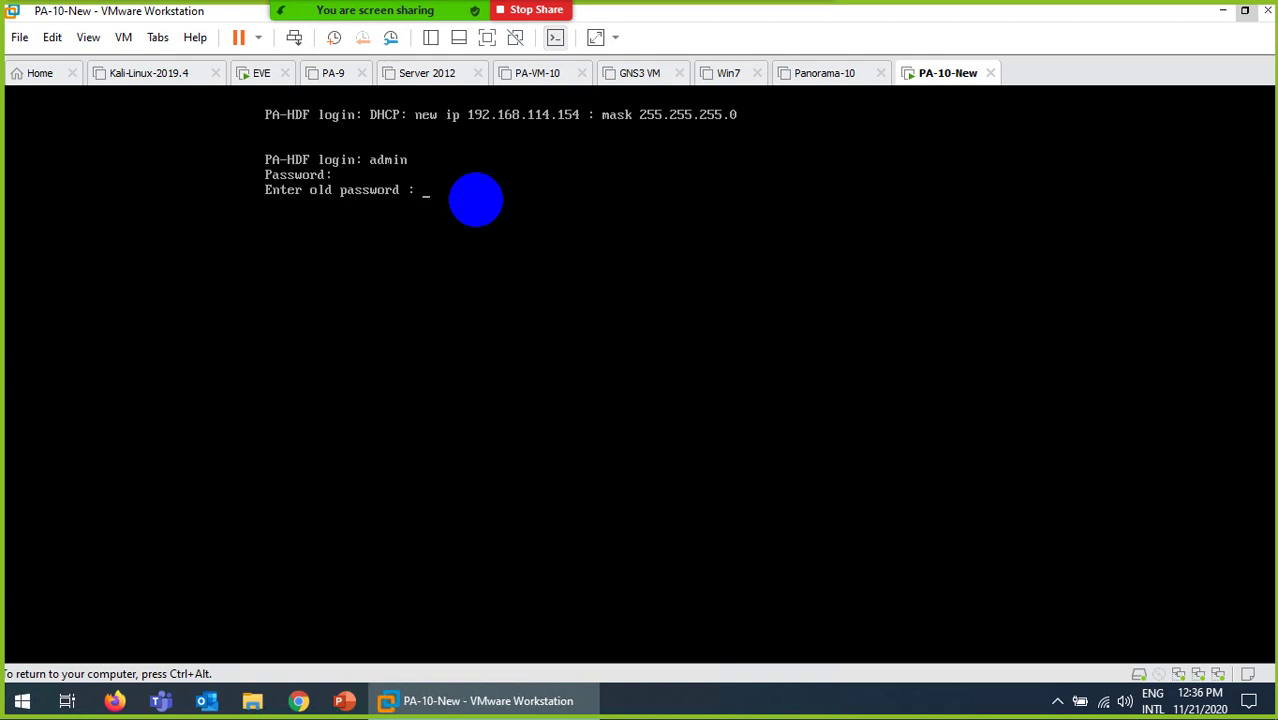
{"action": "key", "text": "Return"}
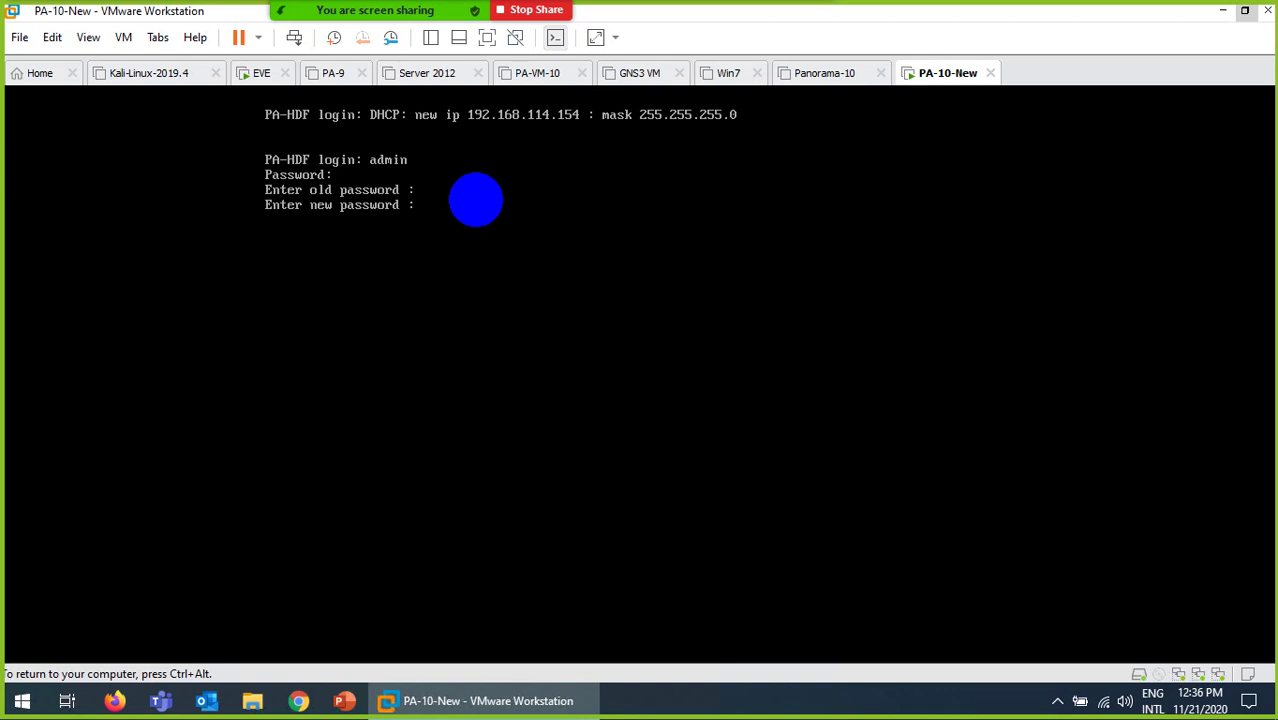
{"action": "key", "text": "Return"}
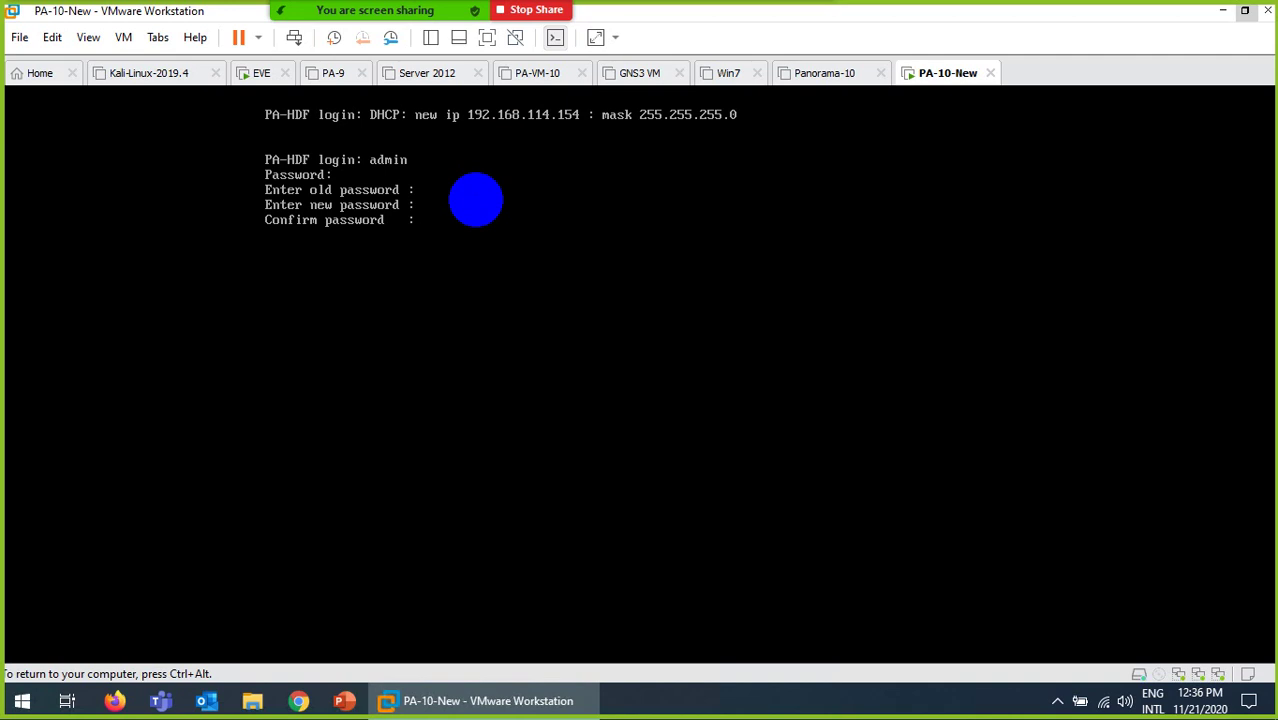
{"action": "key", "text": "Return"}
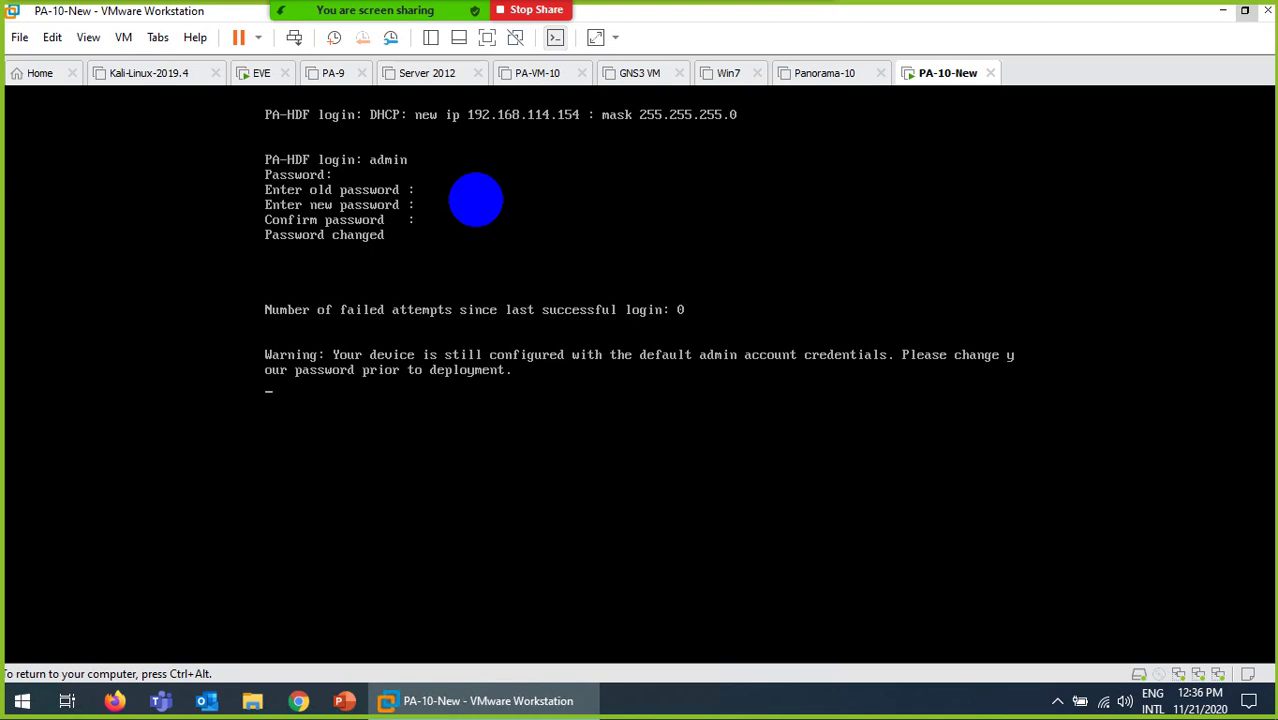
Step: Run 'show interface management' to display management IP 192.168.114.154 and gateway 192.168.114.2
{"action": "key", "text": "Return"}
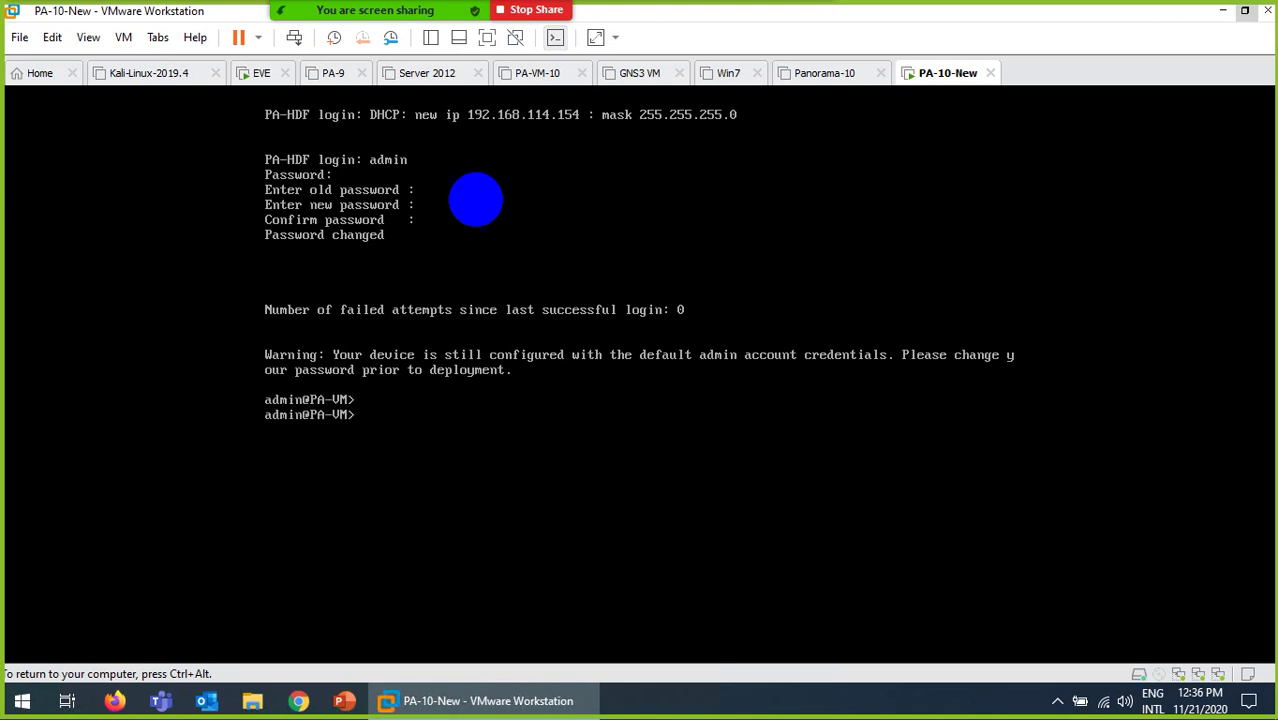
{"action": "type", "text": "show interface man"}
{"action": "key", "text": "Tab"}
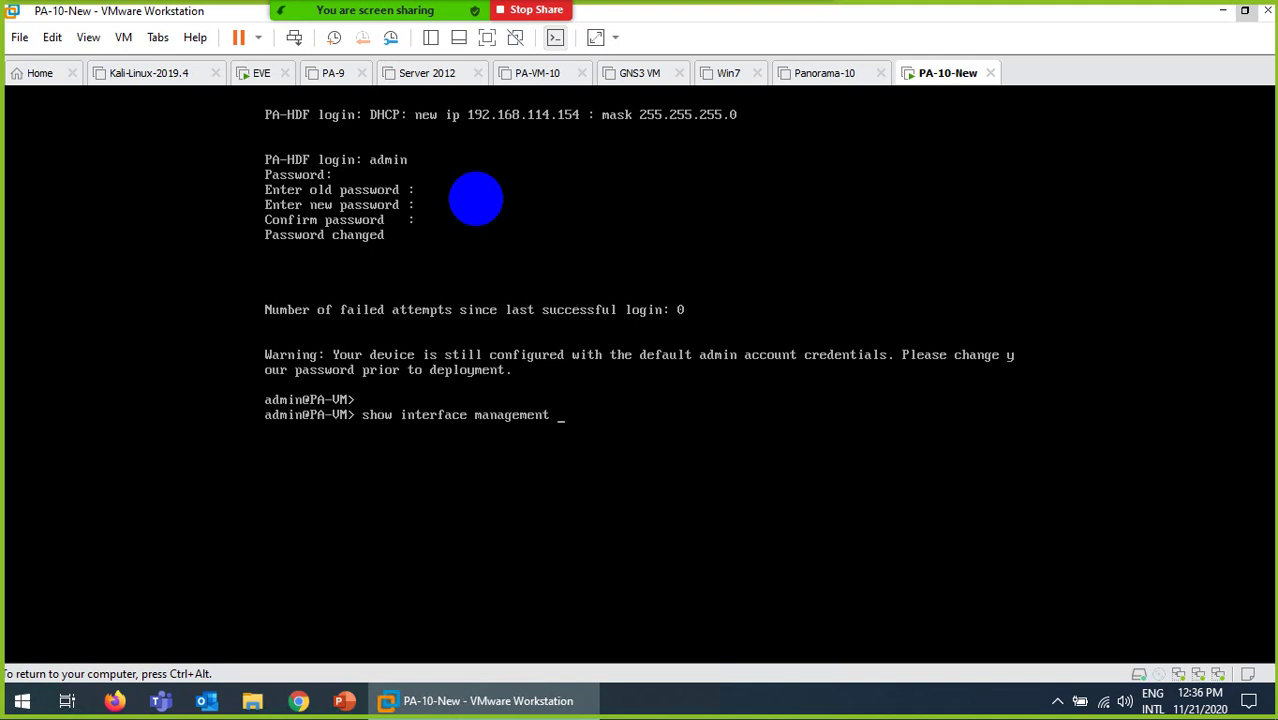
{"action": "key", "text": "Return"}
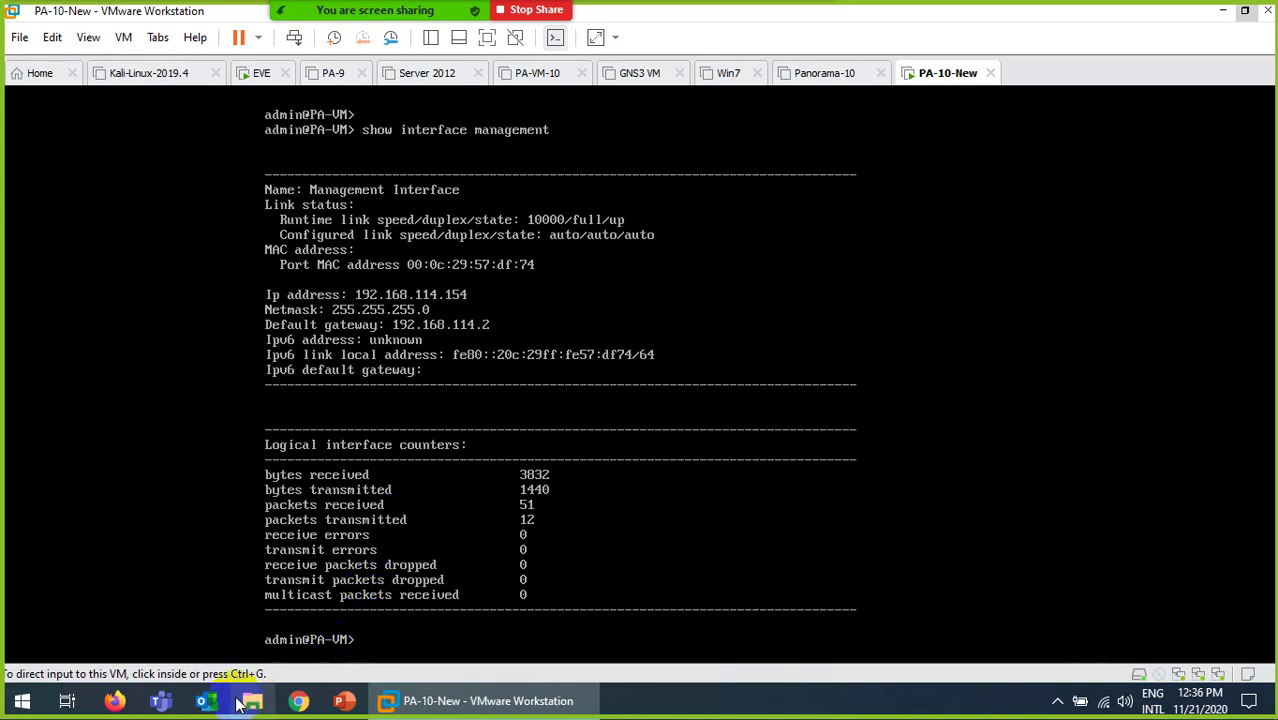
{"action": "left_click", "coordinate": [298, 701]}
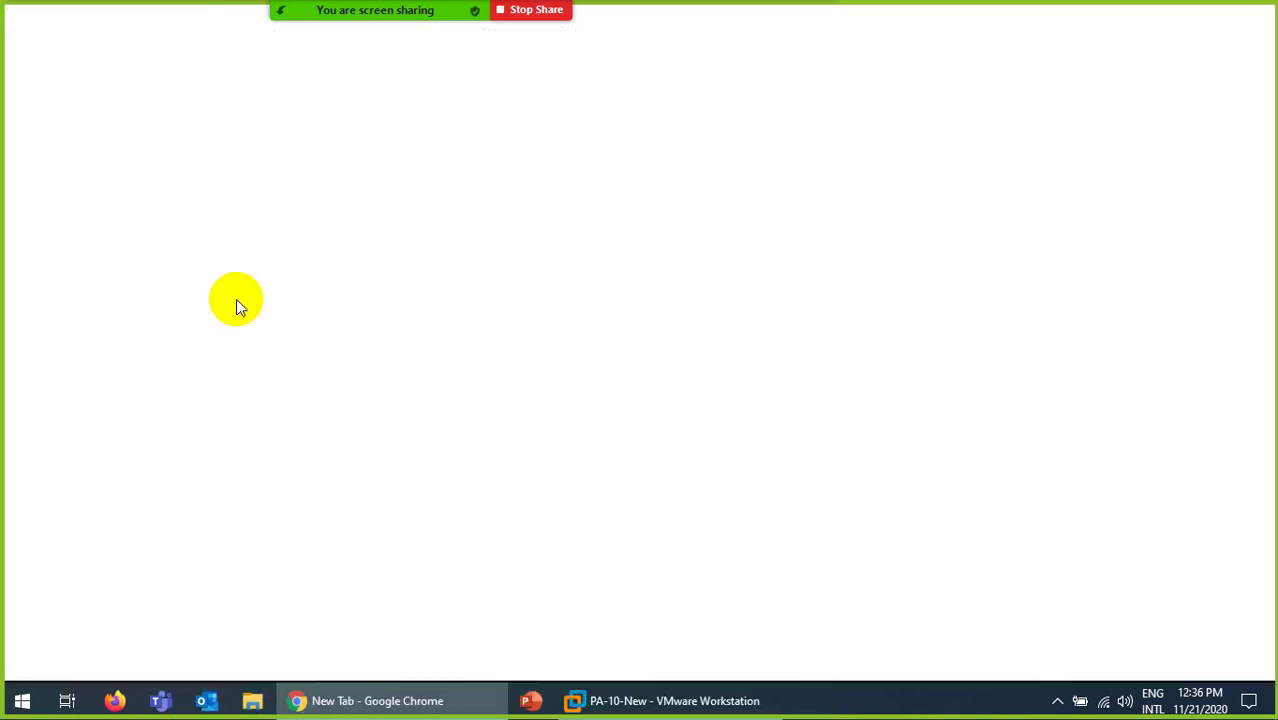
{"action": "left_click_drag", "start_coordinate": [828, 9], "coordinate": [884, 326]}
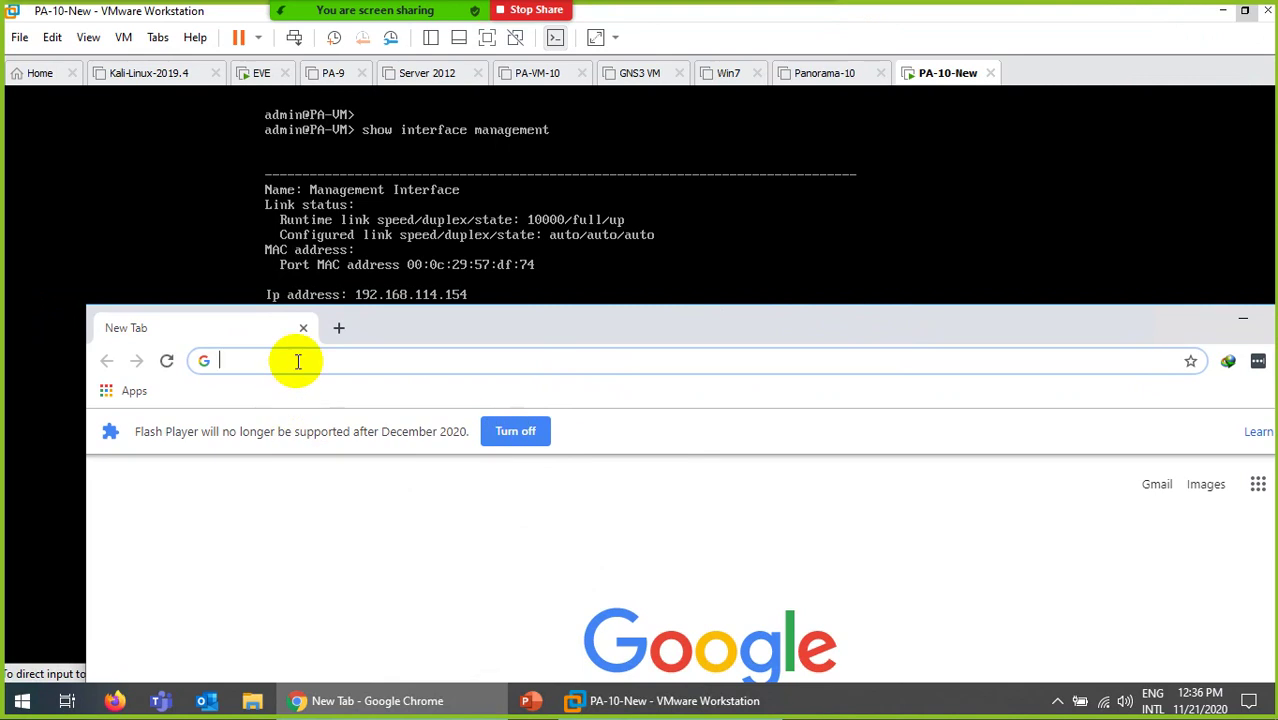
{"action": "type", "text": "https:"}
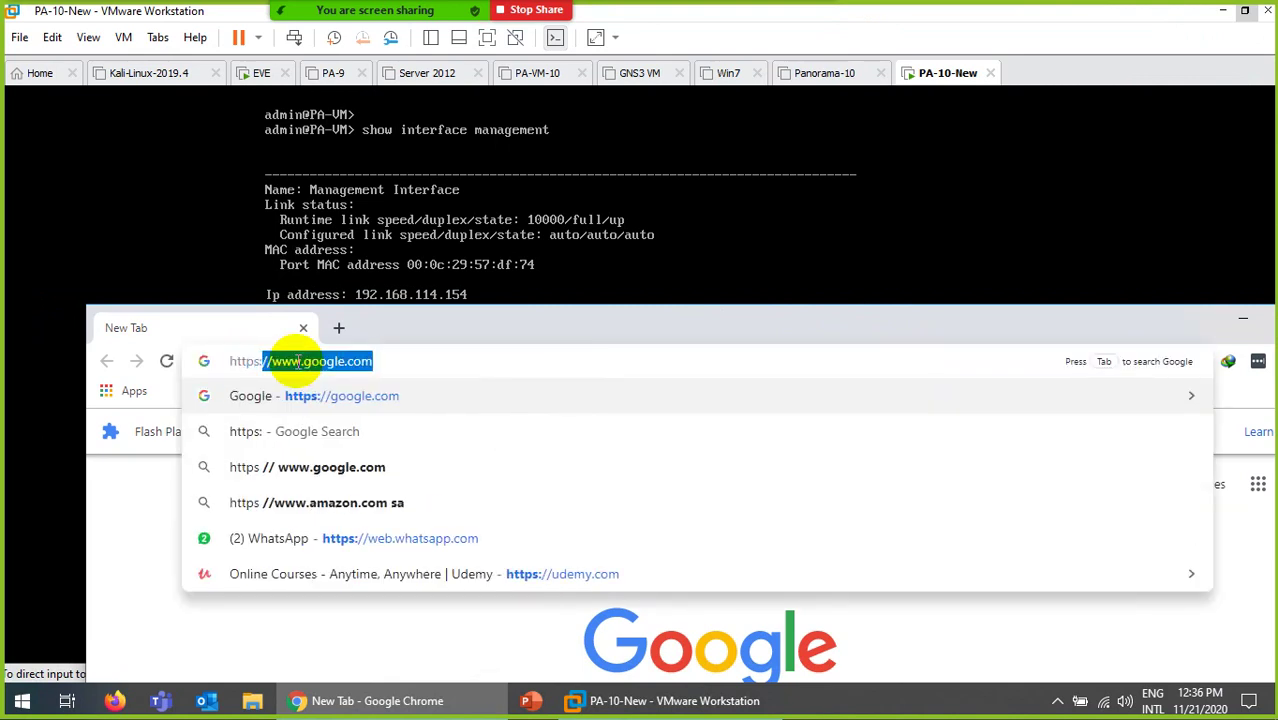
{"action": "type", "text": "//192.168."}
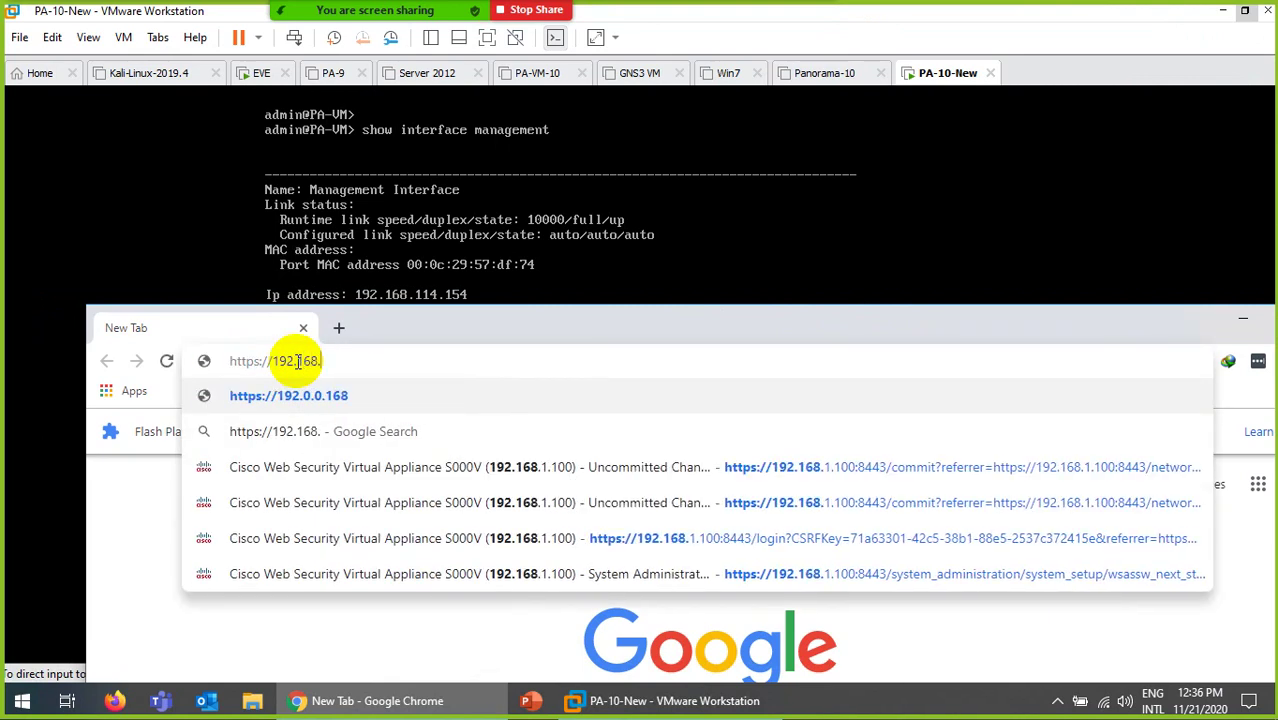
{"action": "type", "text": "113"}
{"action": "key", "text": "BackSpace"}
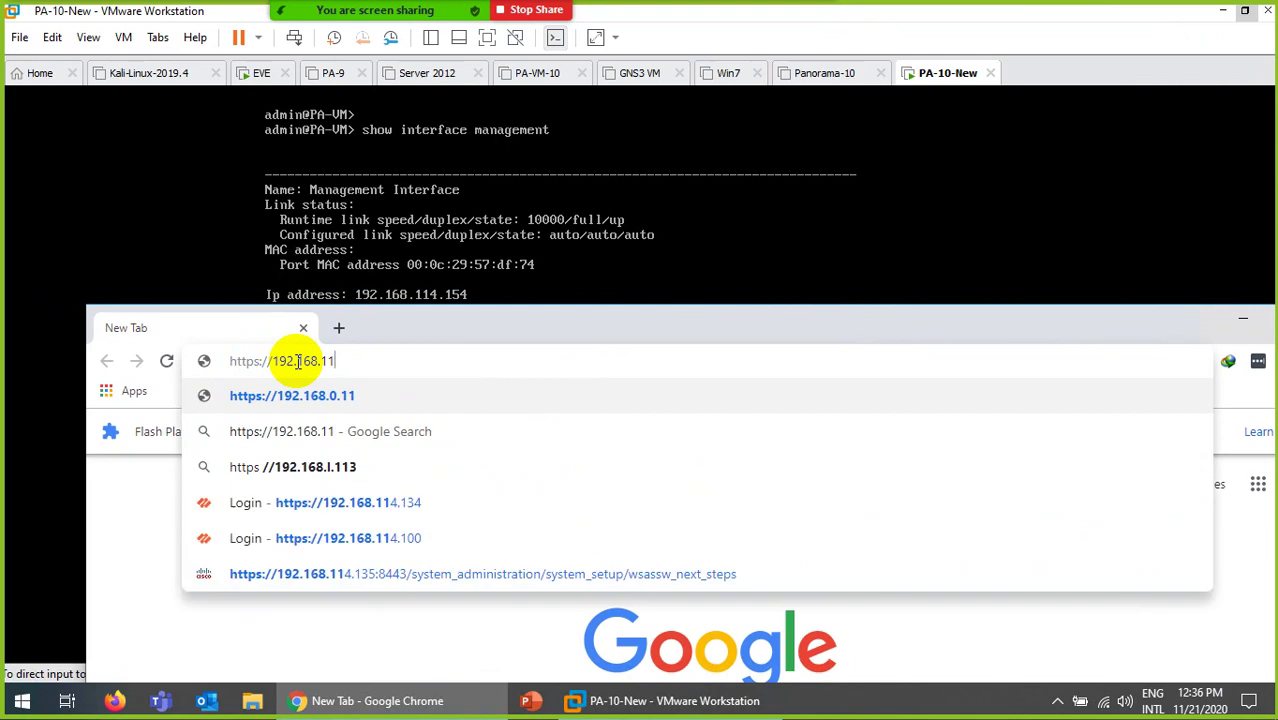
{"action": "type", "text": "4."}
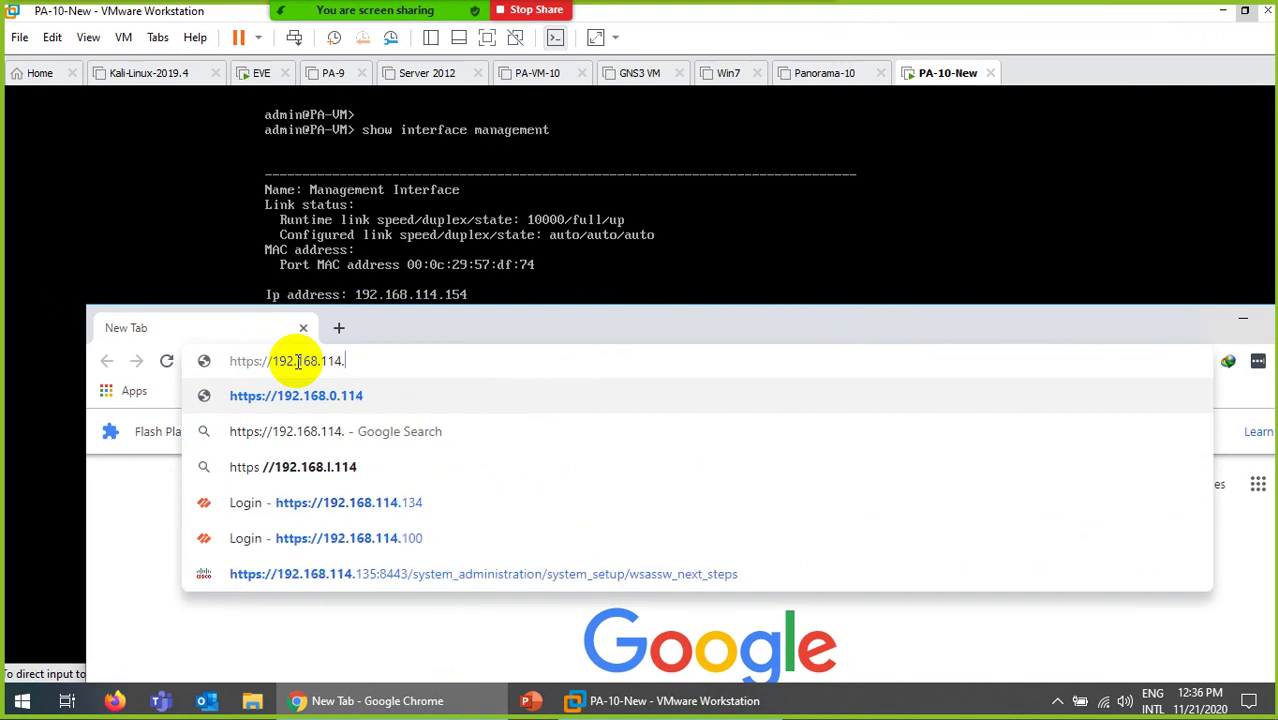
{"action": "type", "text": "154"}
{"action": "key", "text": "Return"}
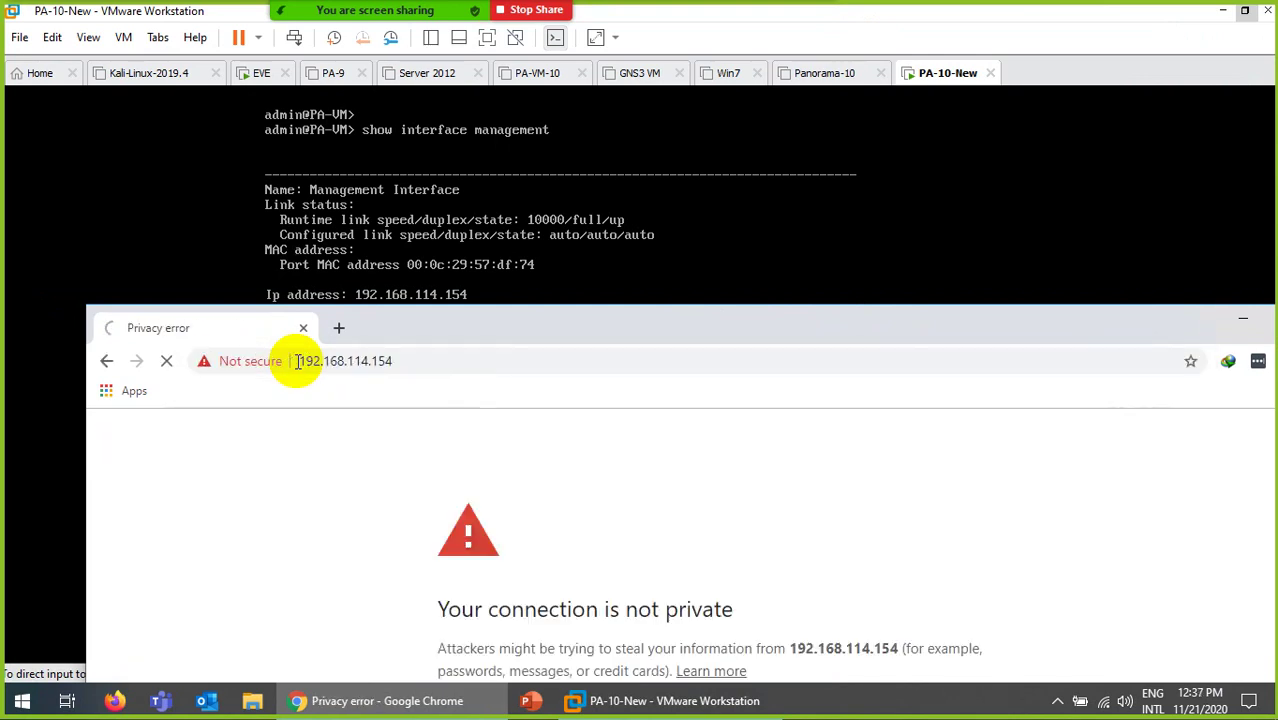
{"action": "double_click", "coordinate": [540, 328]}
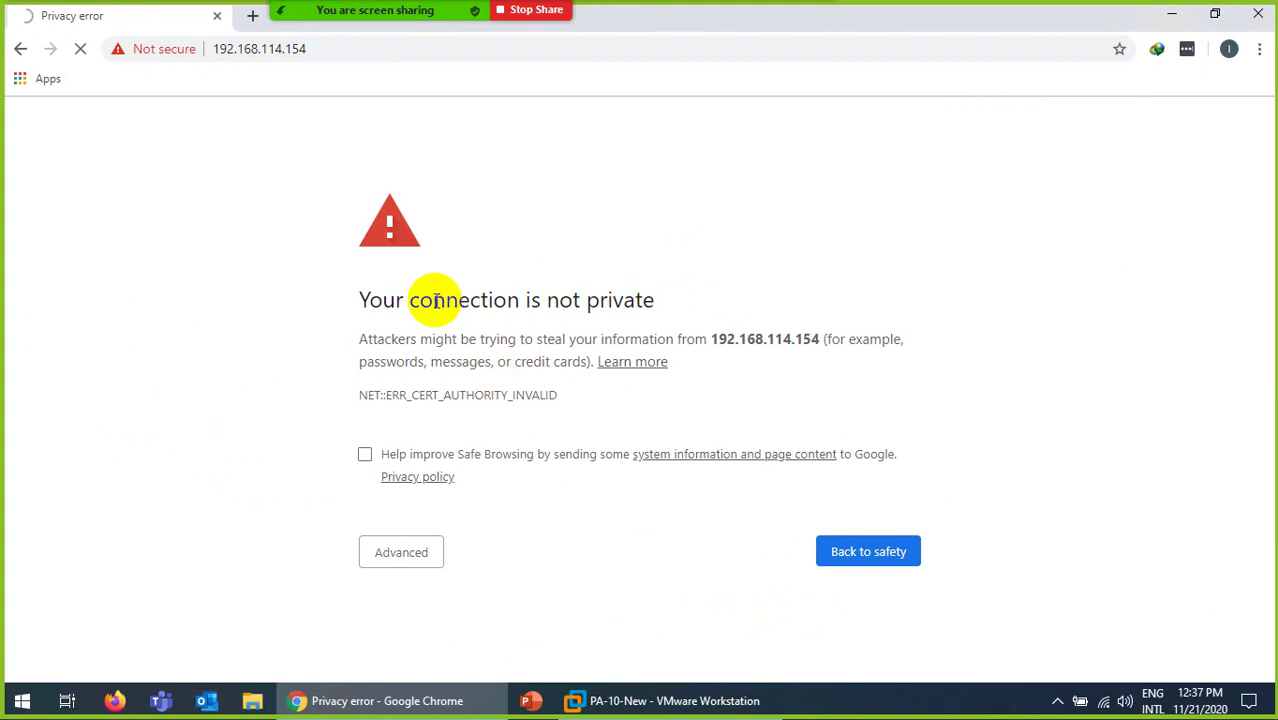
Step: Proceed past the certificate warning and try signing in as admin with the default password
{"action": "left_click", "coordinate": [404, 556]}
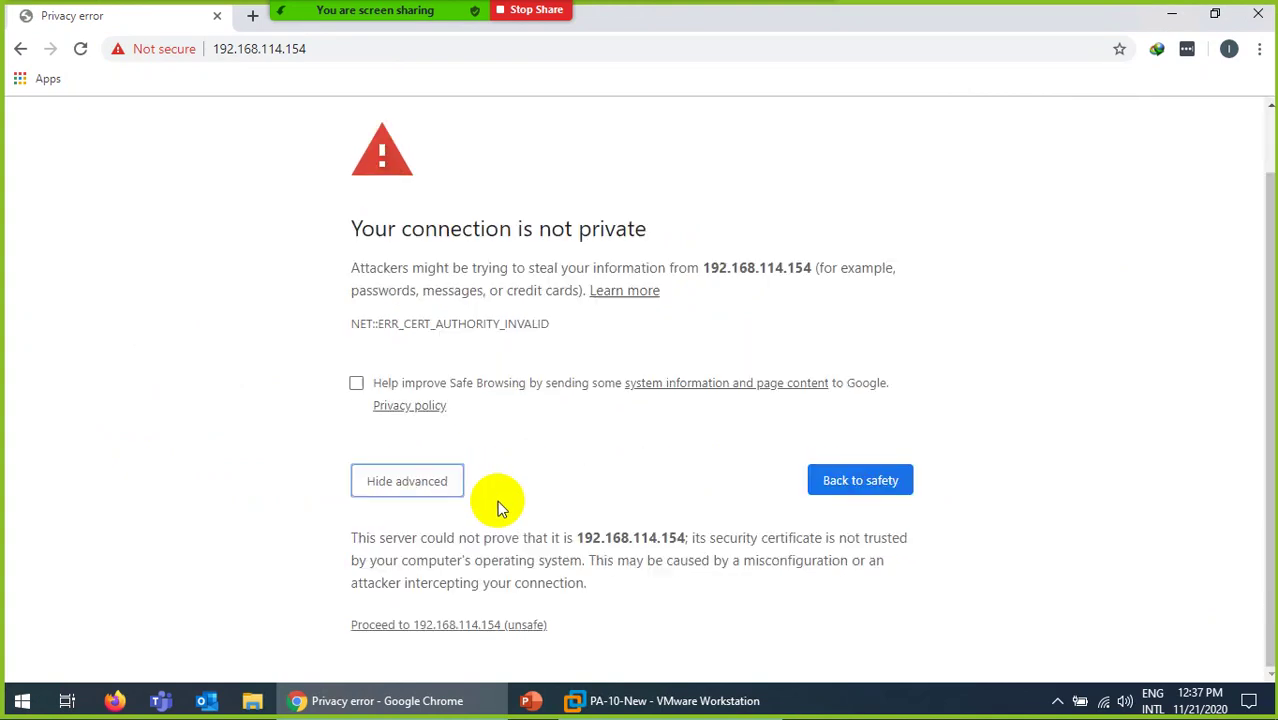
{"action": "left_click", "coordinate": [415, 634]}
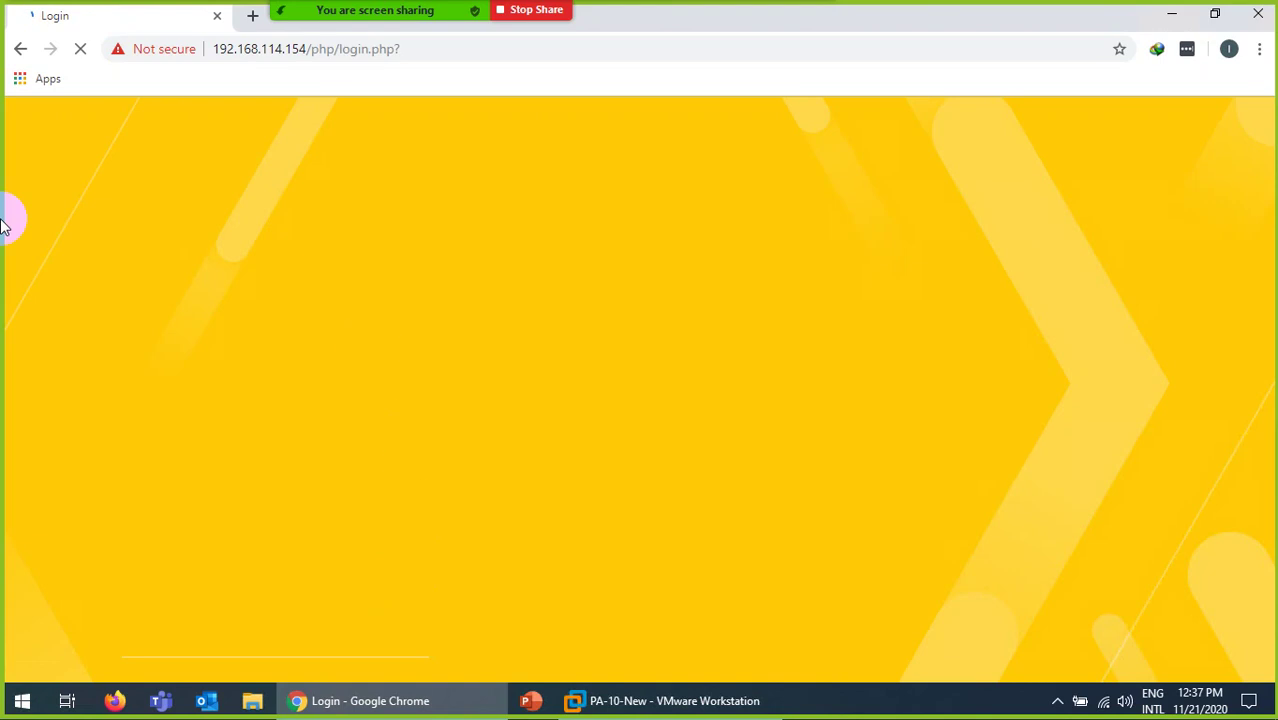
{"action": "left_click", "coordinate": [557, 368]}
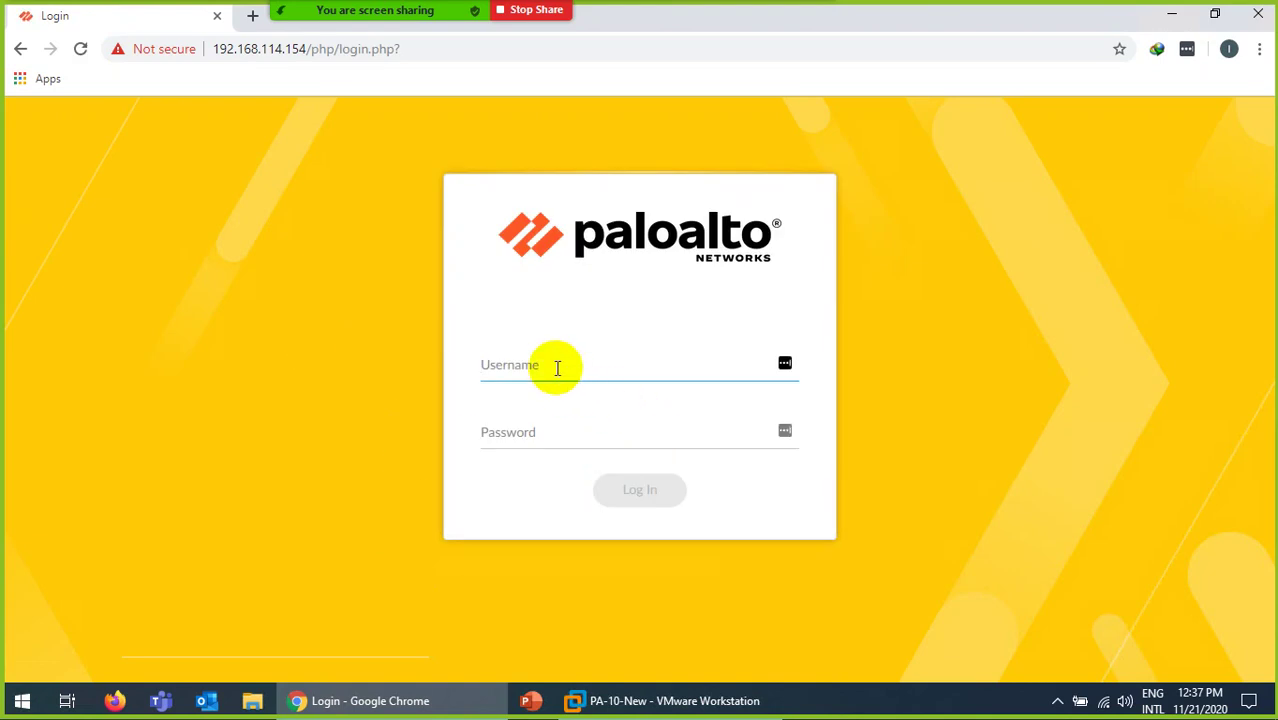
{"action": "type", "text": "admin"}
{"action": "key", "text": "Tab"}
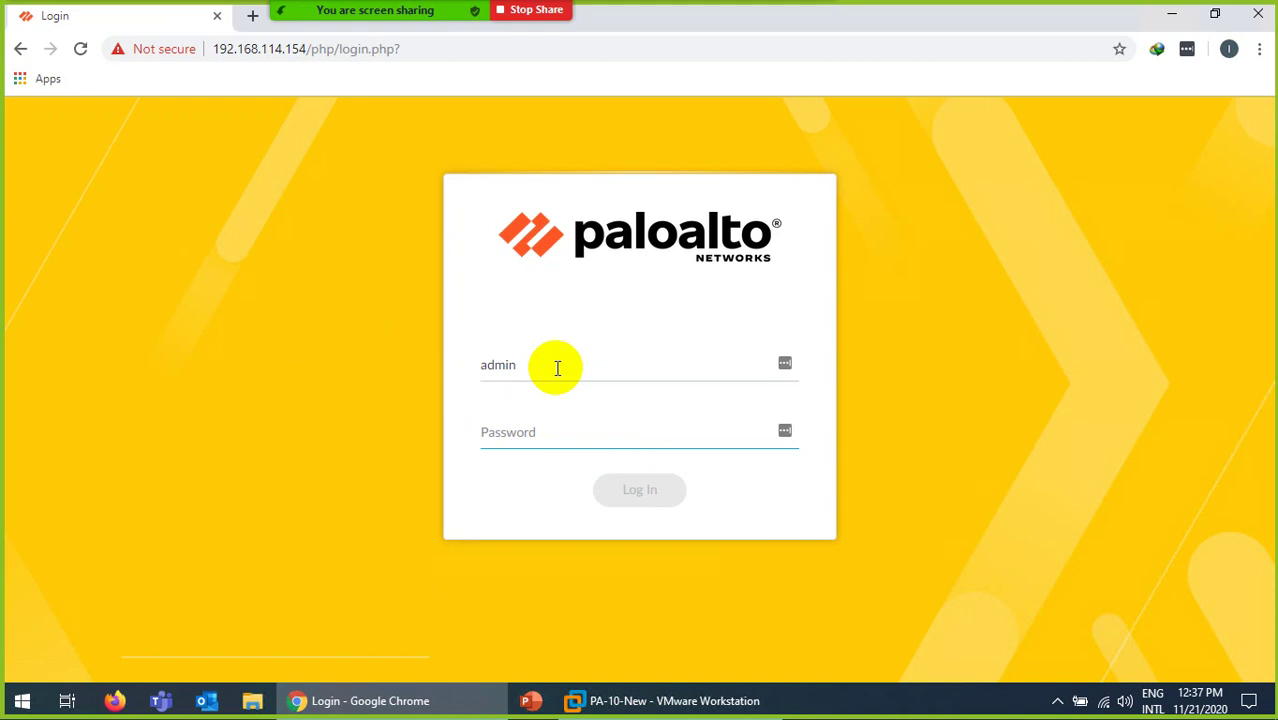
{"action": "type", "text": "a"}
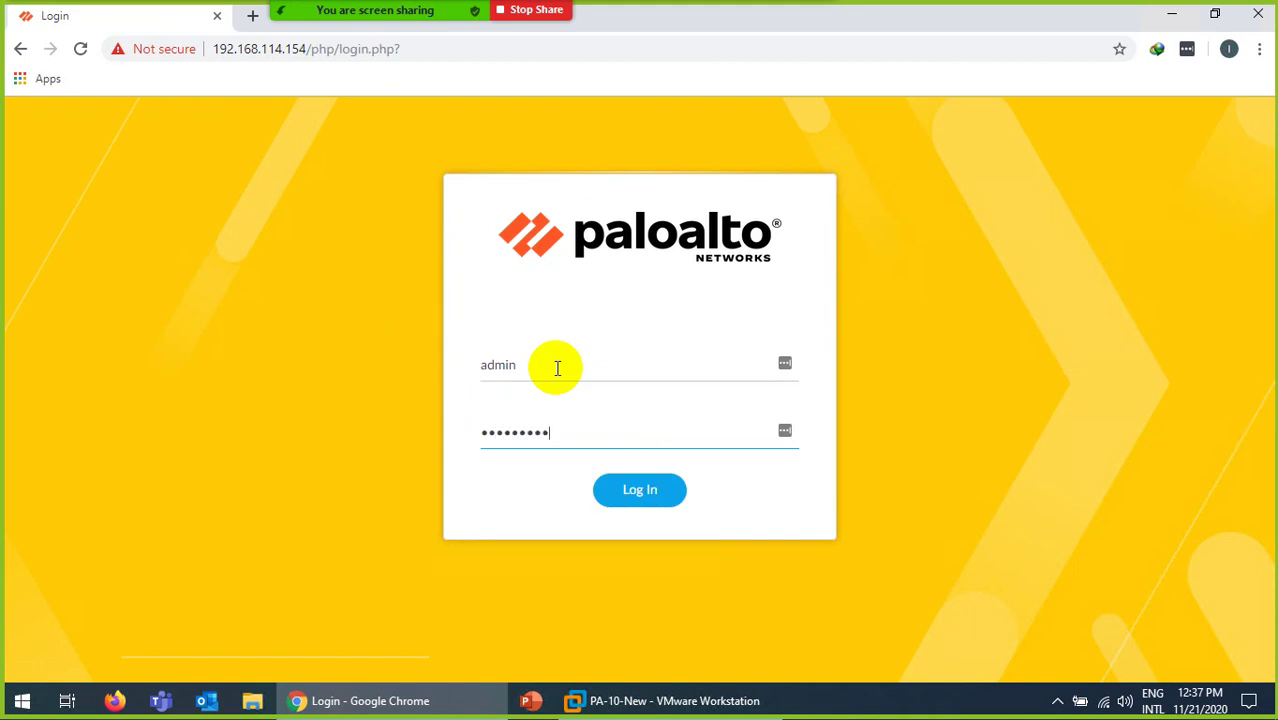
{"action": "key", "text": "Return"}
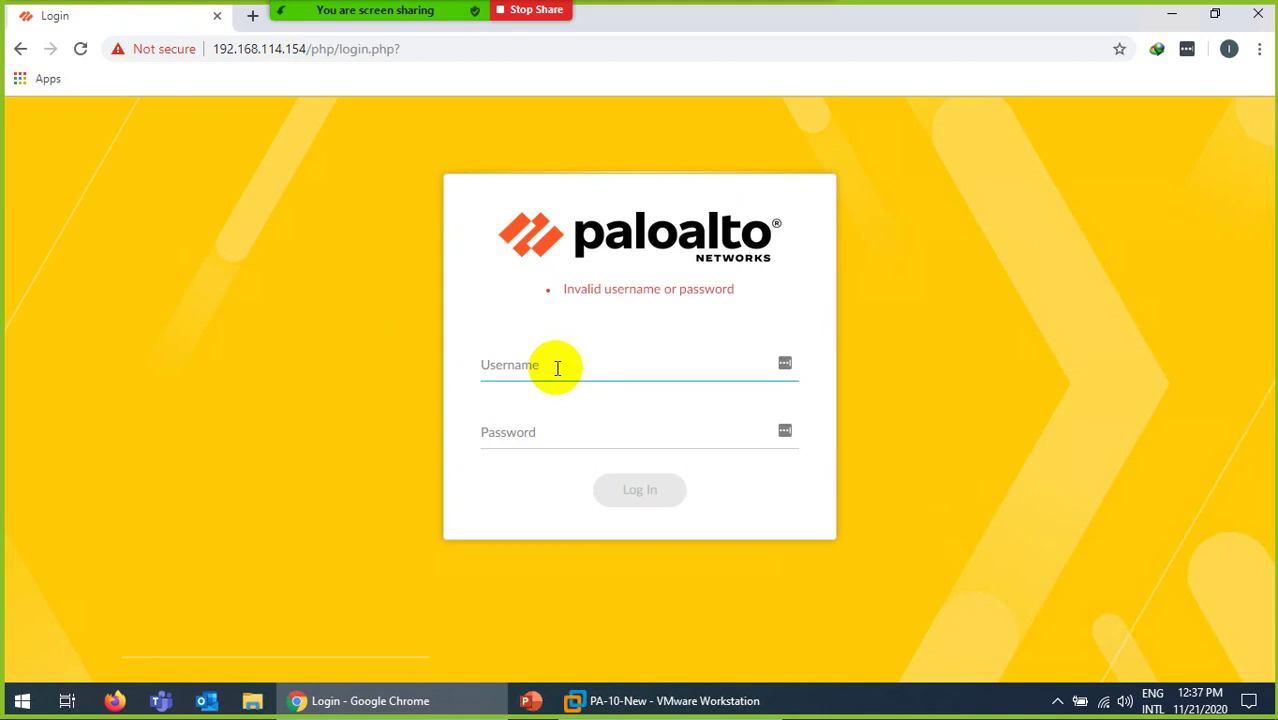
Step: Retry the admin sign-in with the default credentials until the password change form appears
{"action": "type", "text": "admin"}
{"action": "key", "text": "Tab"}
{"action": "type", "text": "a"}
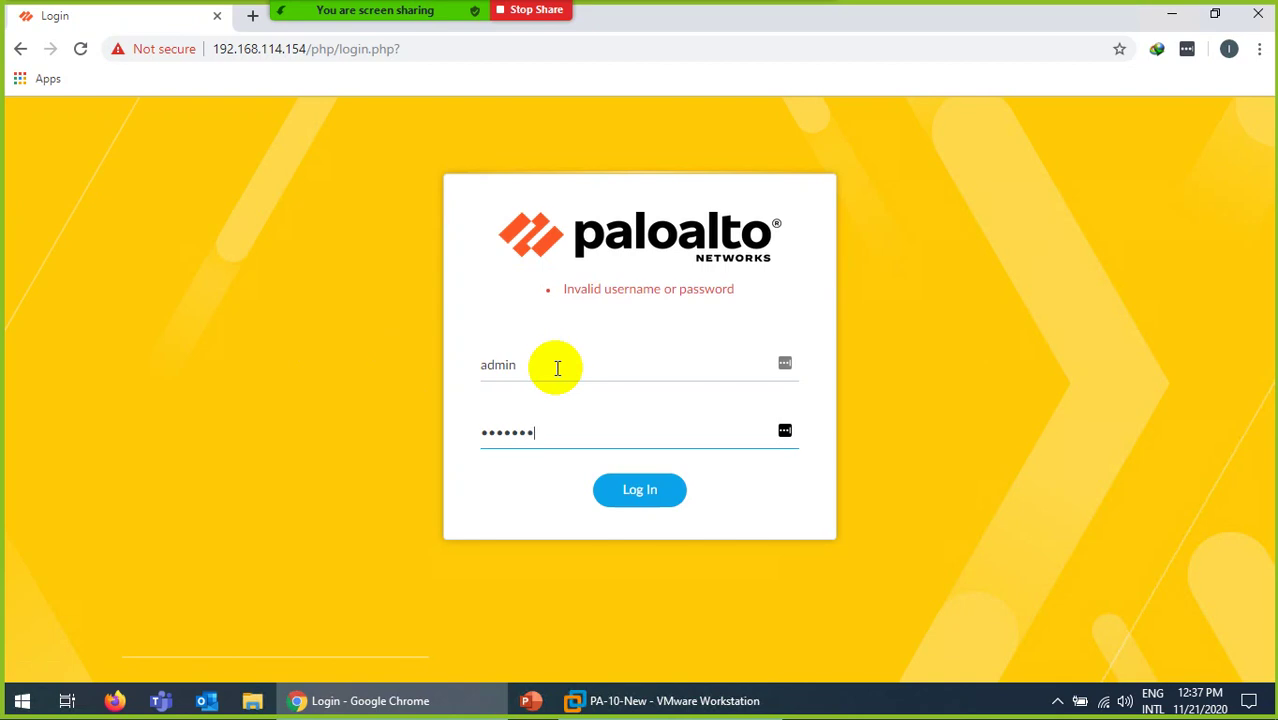
{"action": "key", "text": "Return"}
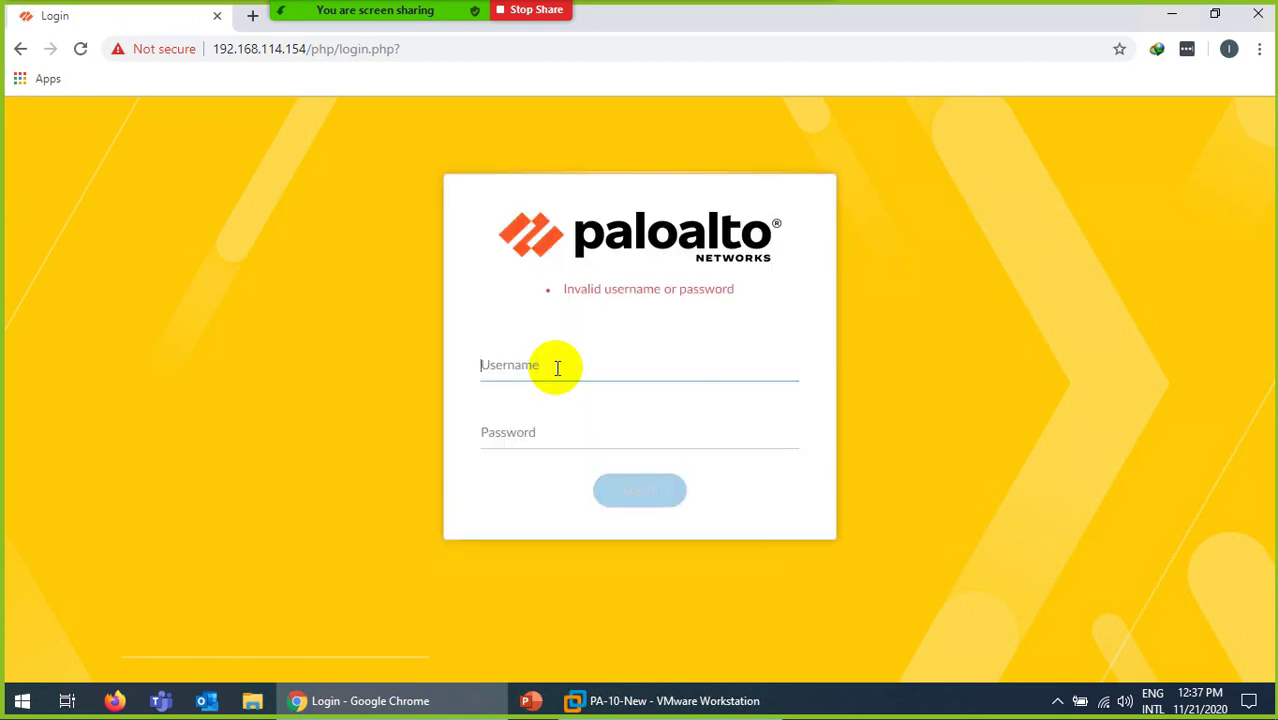
{"action": "type", "text": "admin"}
{"action": "key", "text": "Tab"}
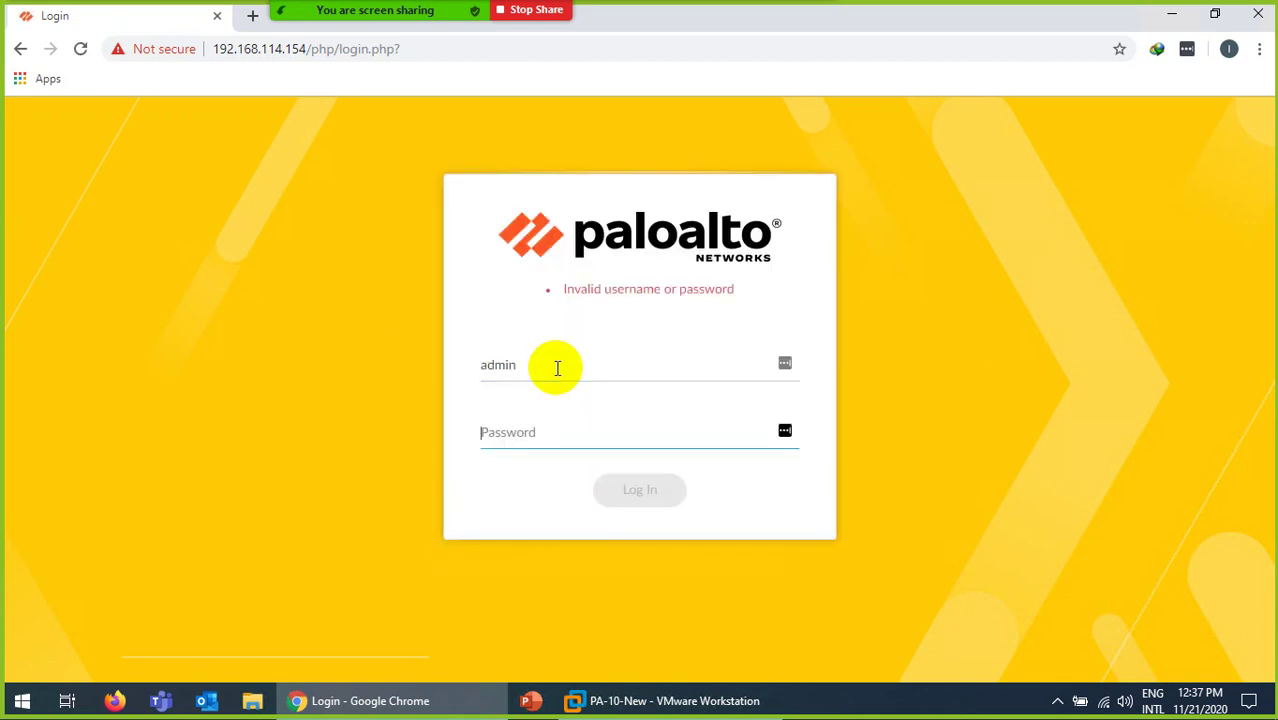
{"action": "type", "text": "admin"}
{"action": "key", "text": "Return"}
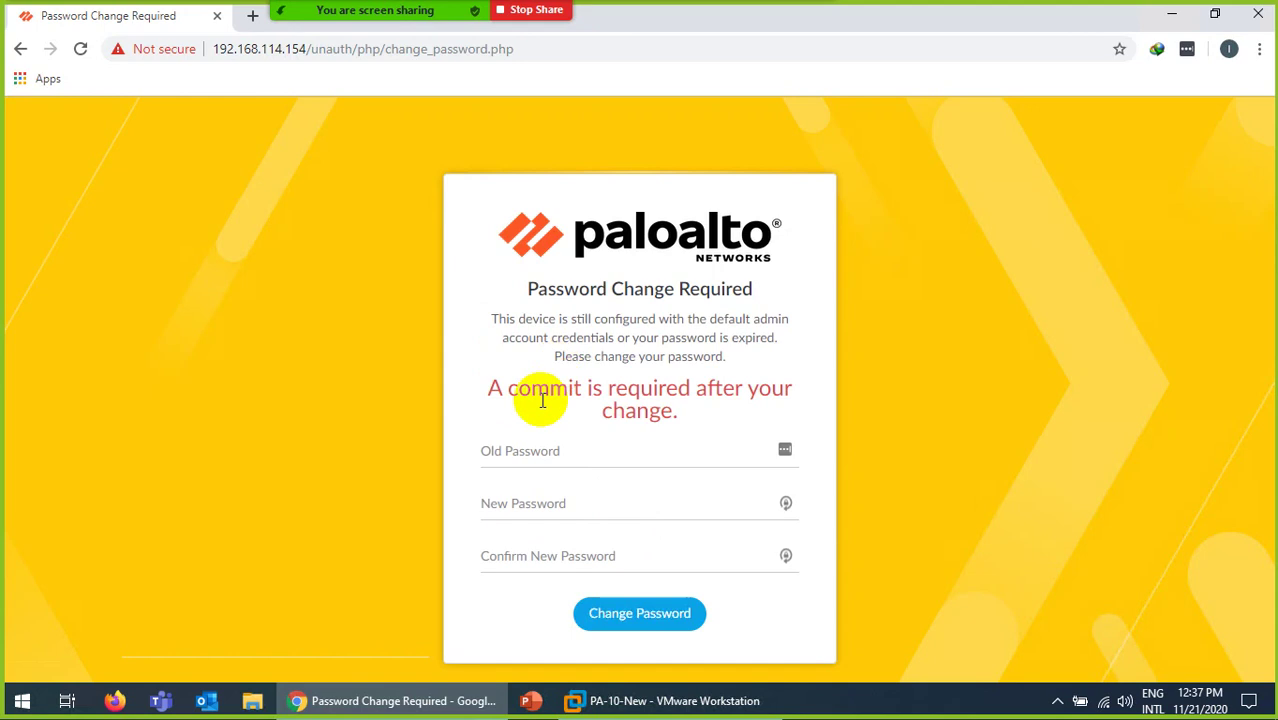
Step: Change the admin password by entering the old password and the new one twice
{"action": "left_click", "coordinate": [518, 447]}
{"action": "type", "text": "ad"}
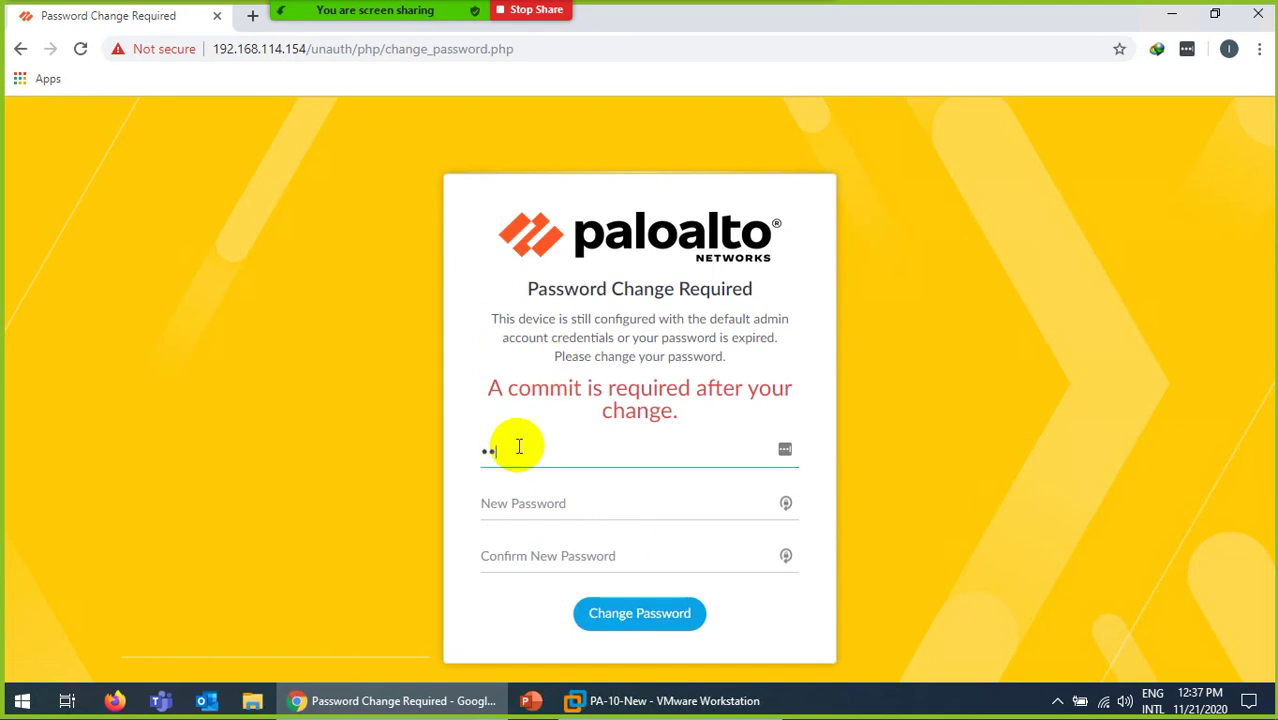
{"action": "type", "text": "min"}
{"action": "key", "text": "Tab"}
{"action": "type", "text": "a"}
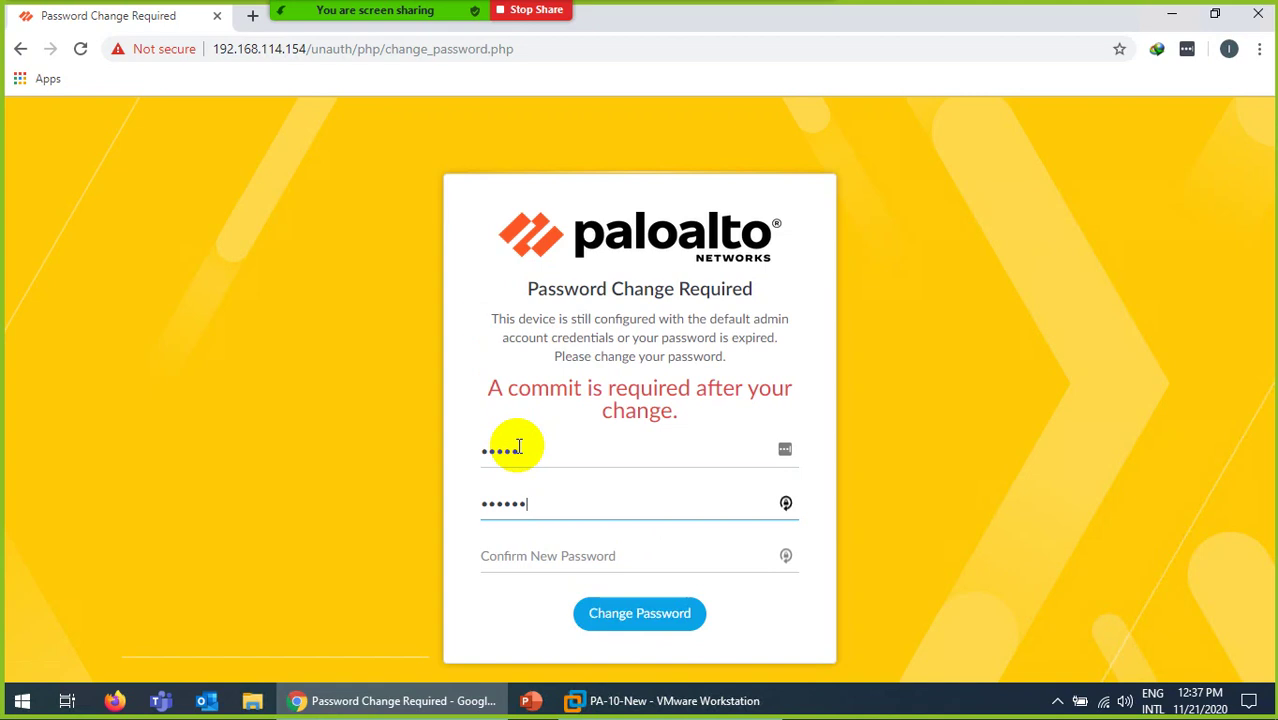
{"action": "key", "text": "Tab"}
{"action": "type", "text": "a"}
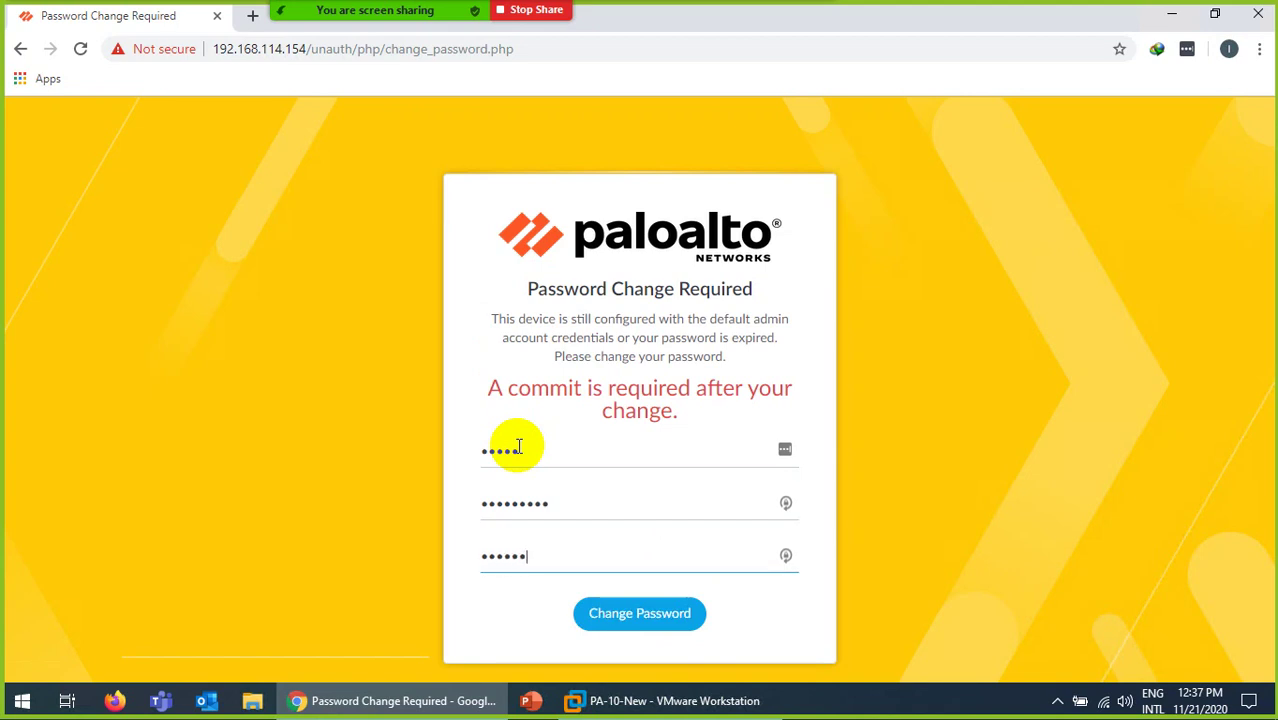
{"action": "left_click", "coordinate": [655, 616]}
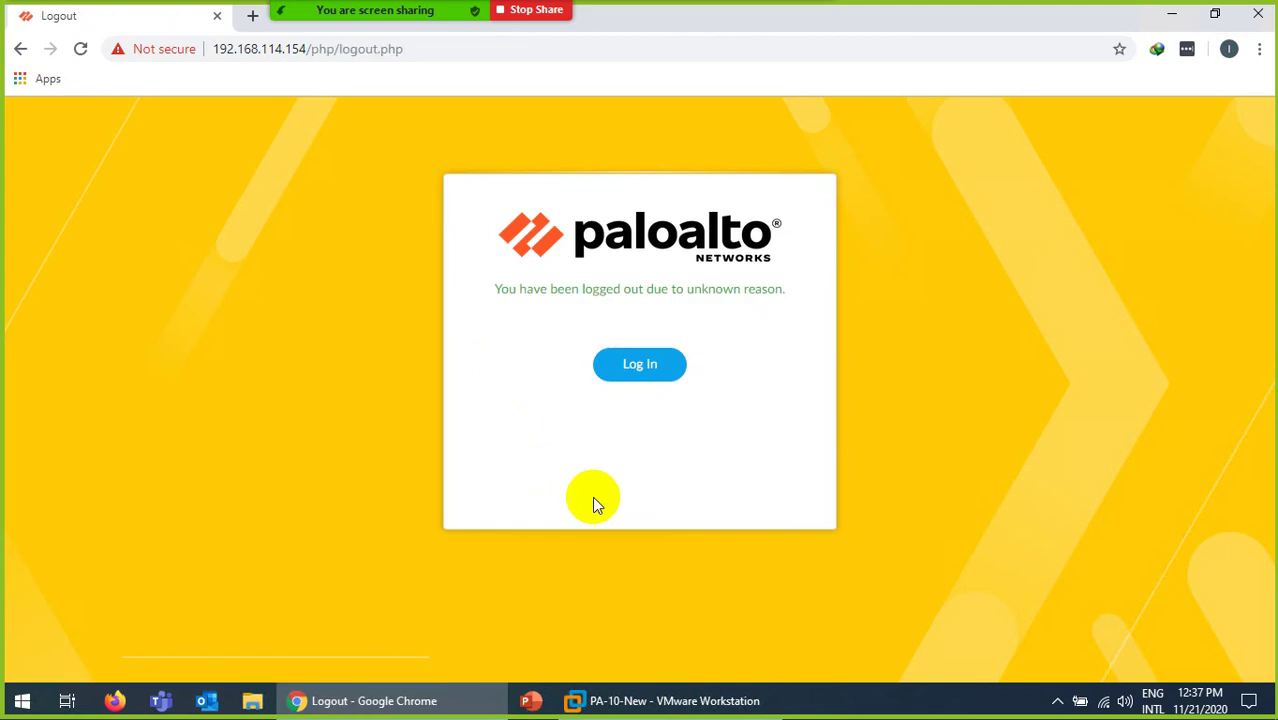
Step: Sign back in as admin with the new password to reach the PA-VM dashboard
{"action": "left_click", "coordinate": [635, 370]}
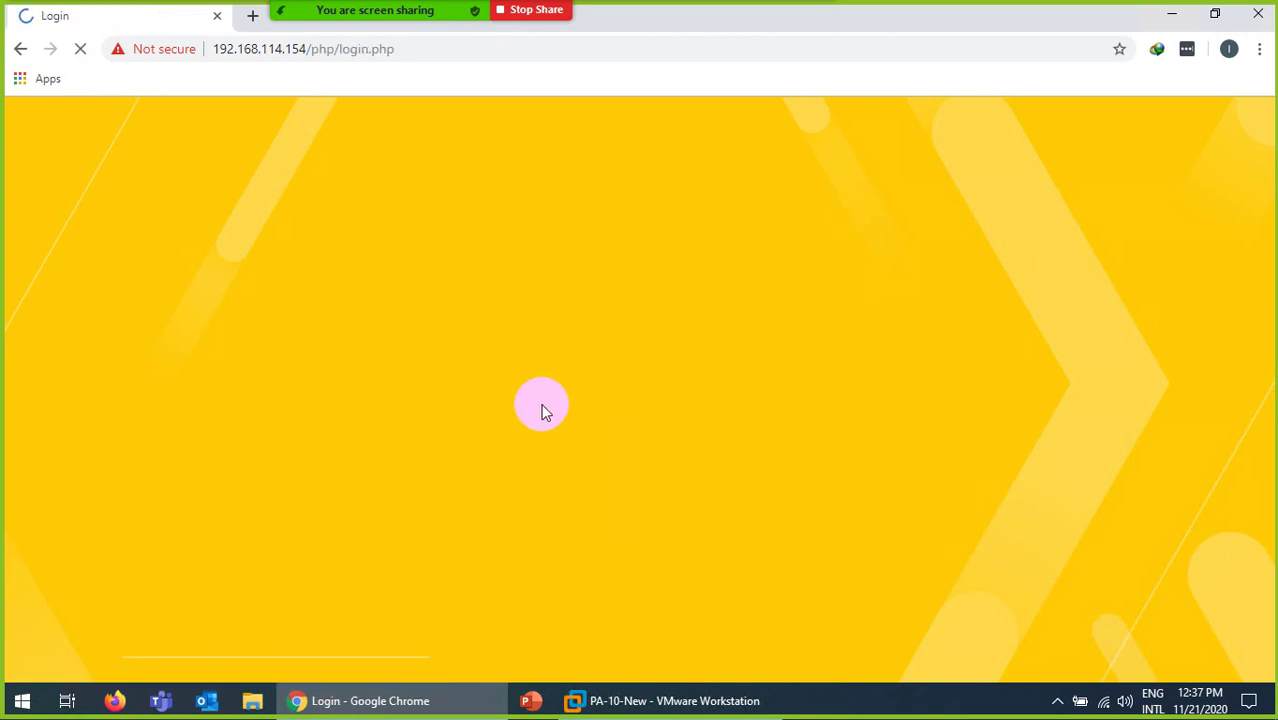
{"action": "type", "text": "admin"}
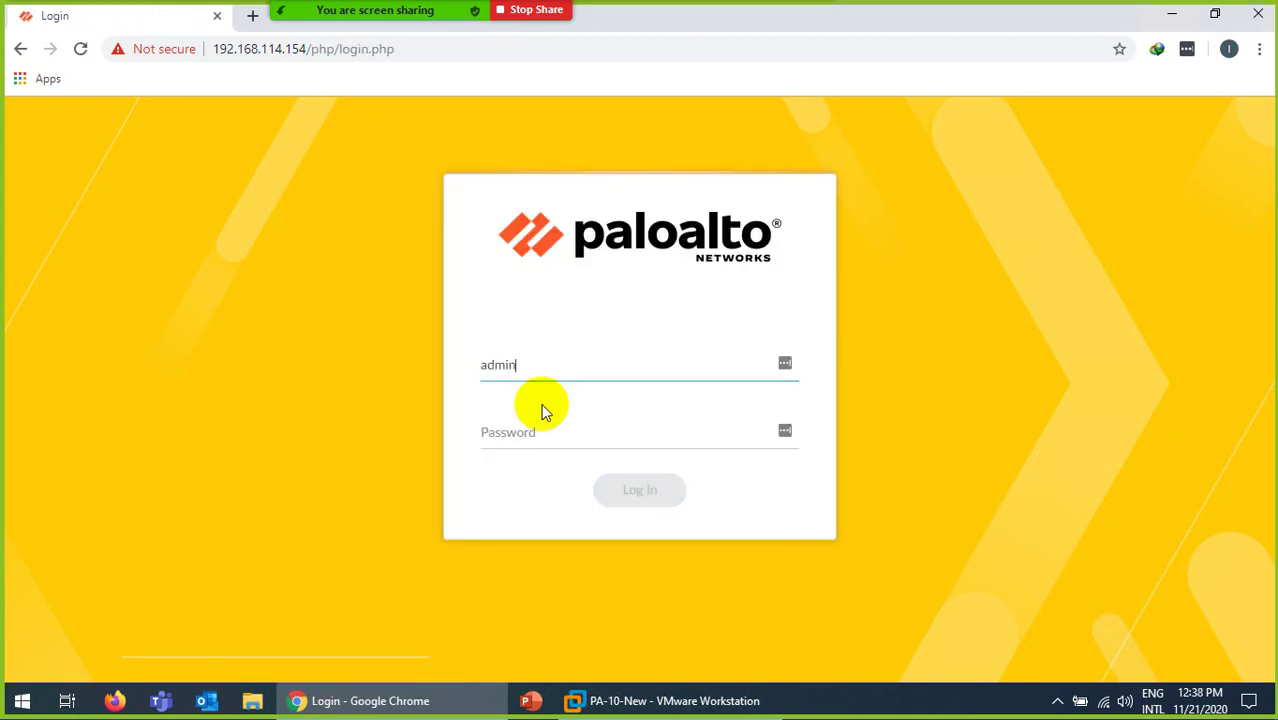
{"action": "key", "text": "Tab"}
{"action": "type", "text": "a"}
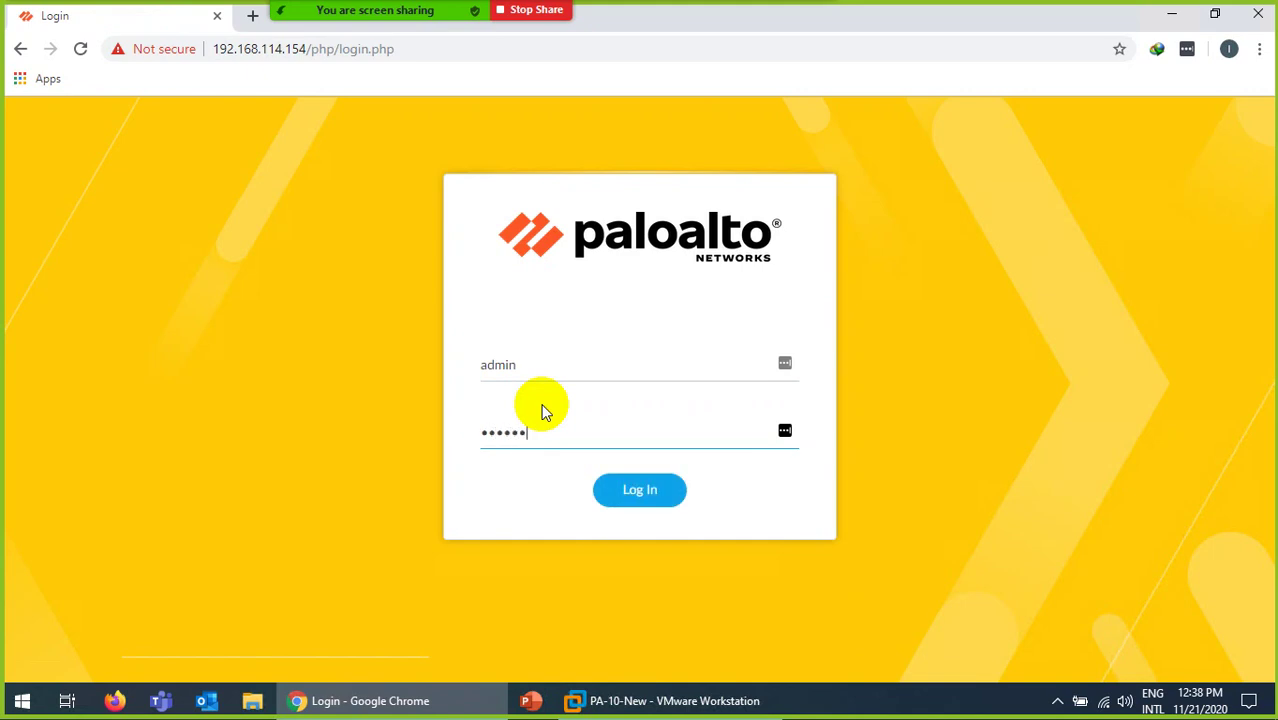
{"action": "key", "text": "Return"}
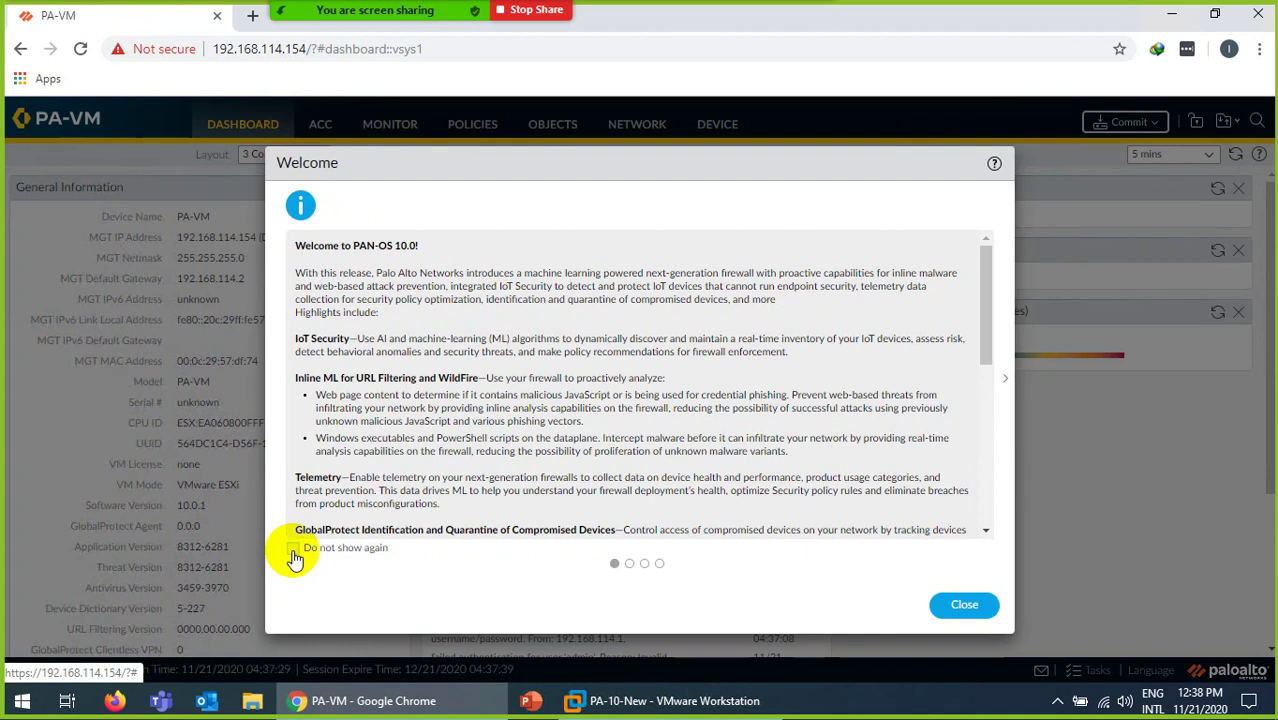
Step: Permanently dismiss the PAN-OS welcome notice, defer telemetry with Remind Me Later, and restore the PA-10-New console
{"action": "left_click", "coordinate": [292, 549]}
{"action": "left_click", "coordinate": [950, 603]}
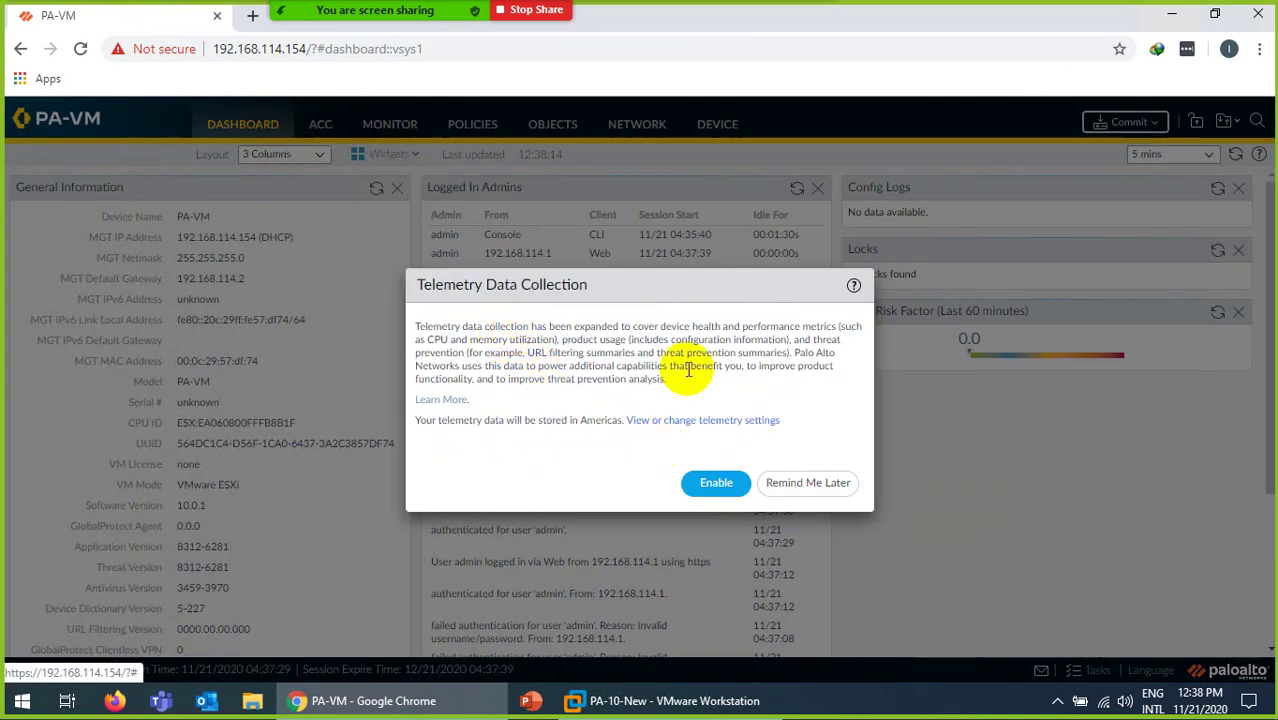
{"action": "left_click", "coordinate": [805, 487]}
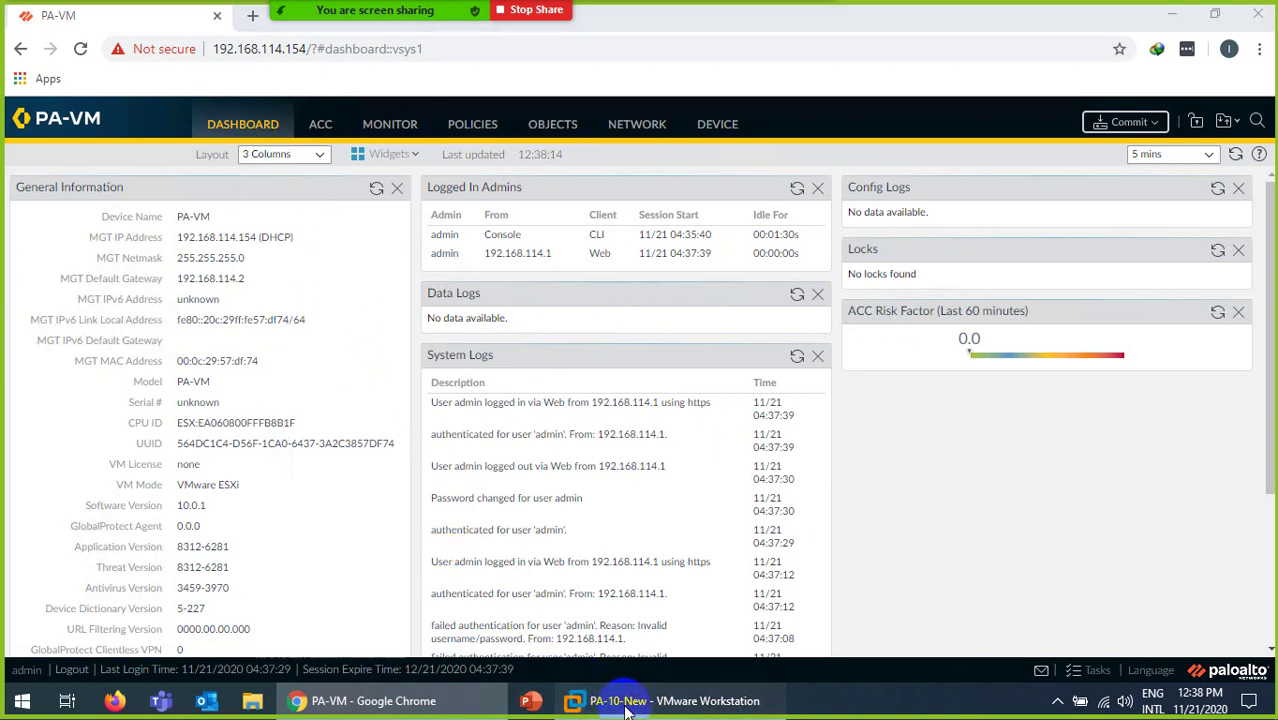
{"action": "left_click", "coordinate": [592, 697]}
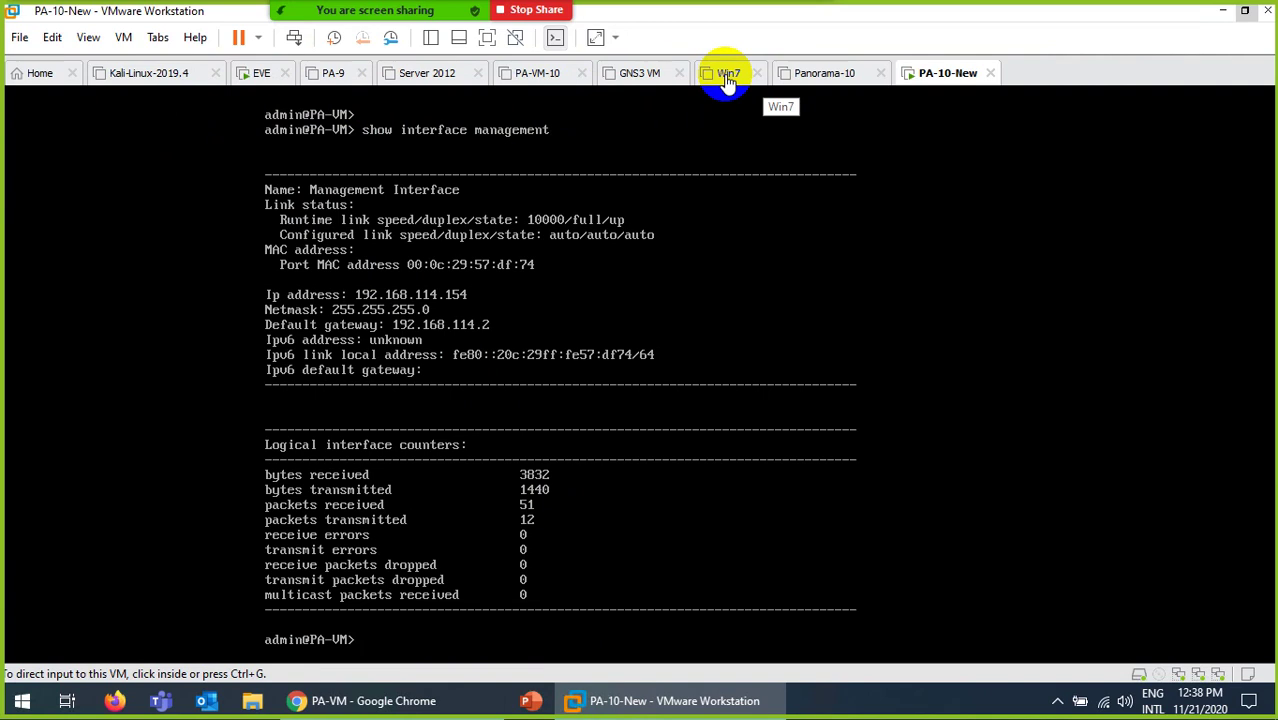
Step: Switch between the Win7 and PA-10-New tabs, ending on the PA-10-New firewall console
{"action": "left_click", "coordinate": [727, 77]}
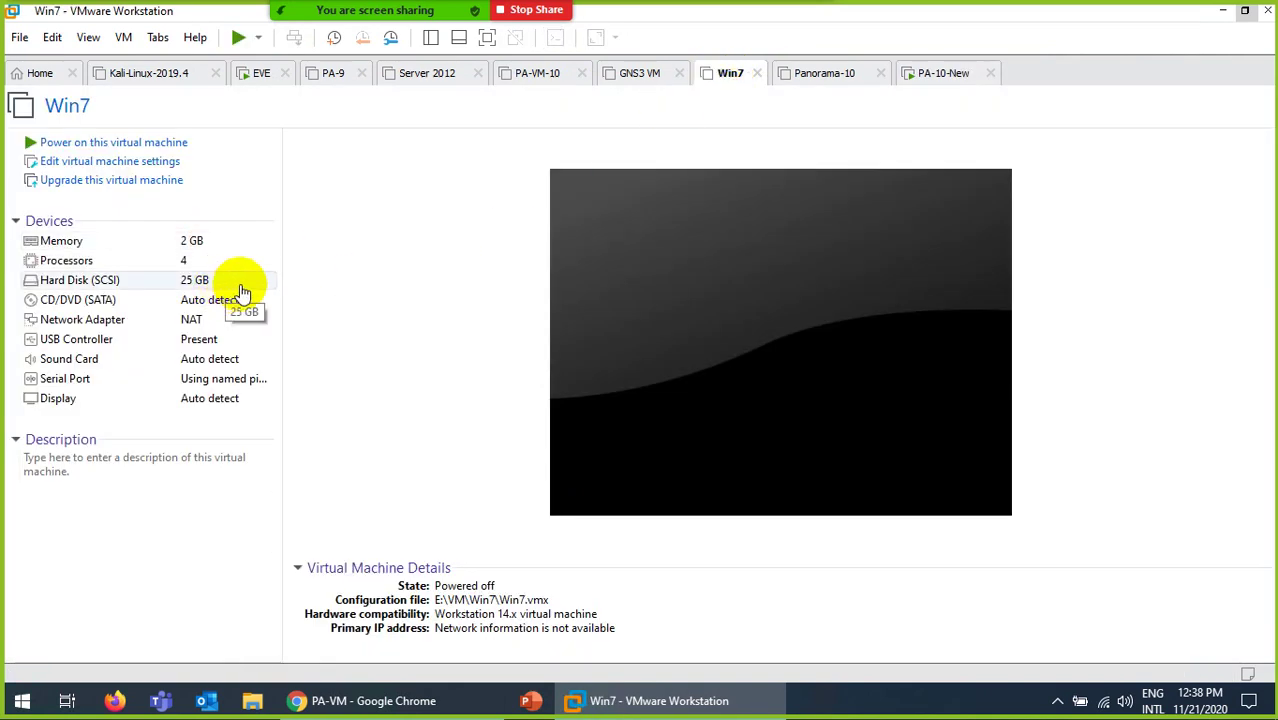
{"action": "left_click", "coordinate": [938, 74]}
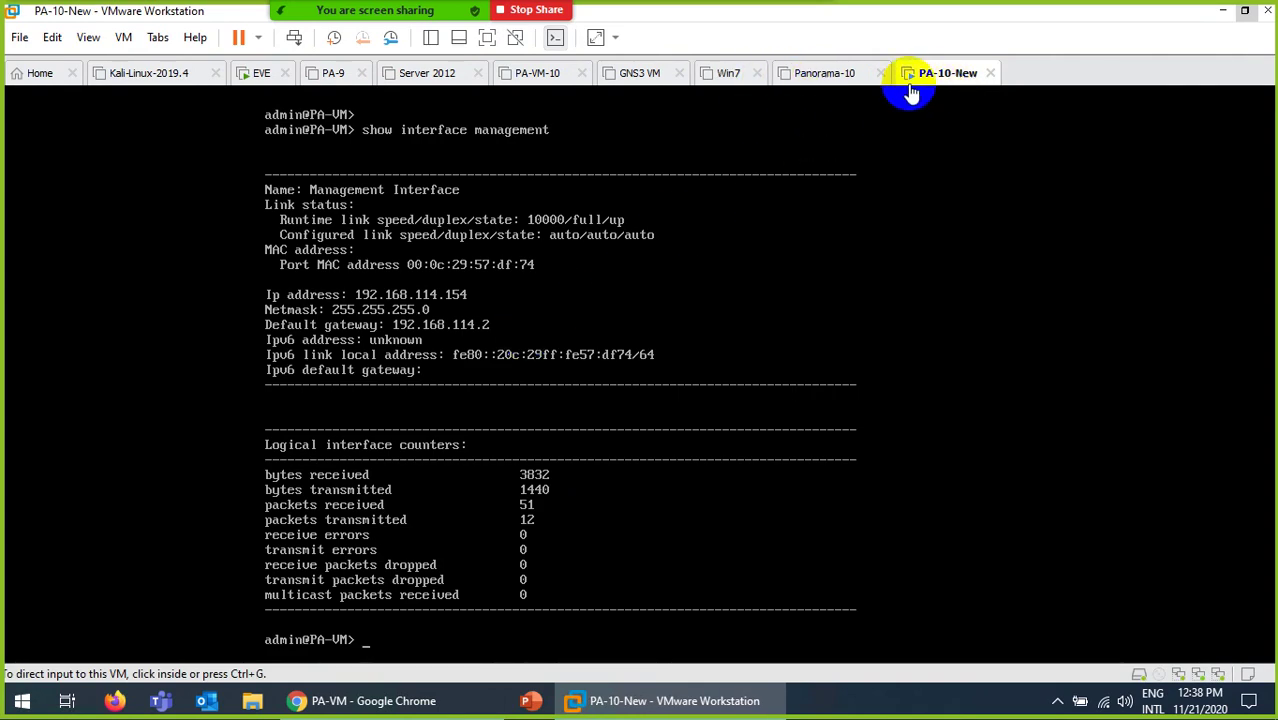
{"action": "left_click", "coordinate": [722, 76]}
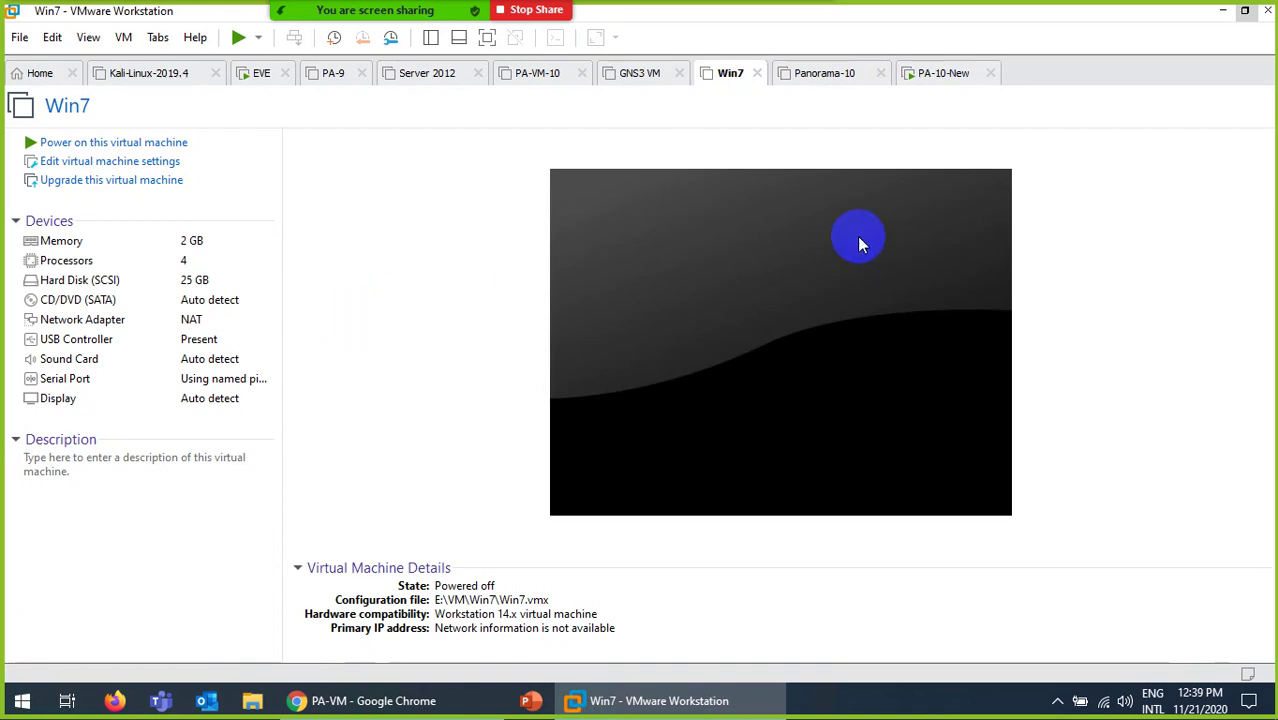
{"action": "left_click", "coordinate": [943, 76]}
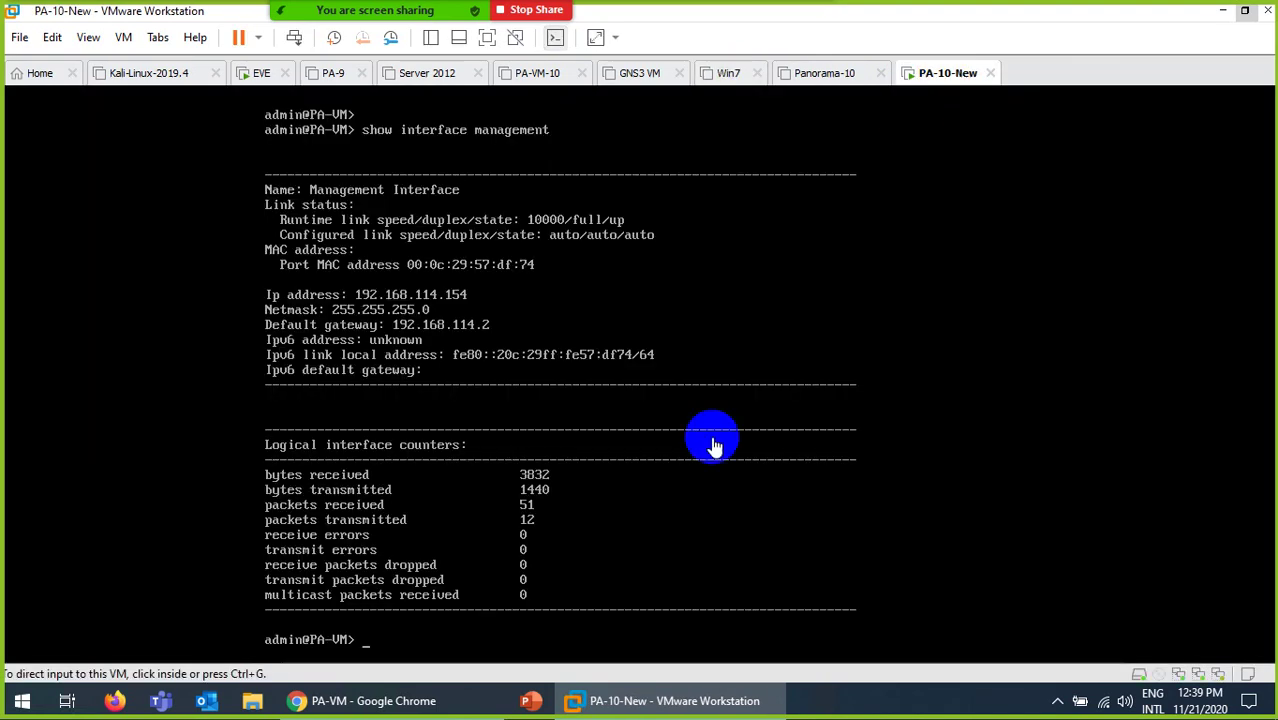
{"action": "left_click", "coordinate": [676, 701]}
{"action": "left_click", "coordinate": [676, 701]}
Step: Type 'request' at the admin@PA-VM> prompt in the firewall console
{"action": "left_click", "coordinate": [656, 499]}
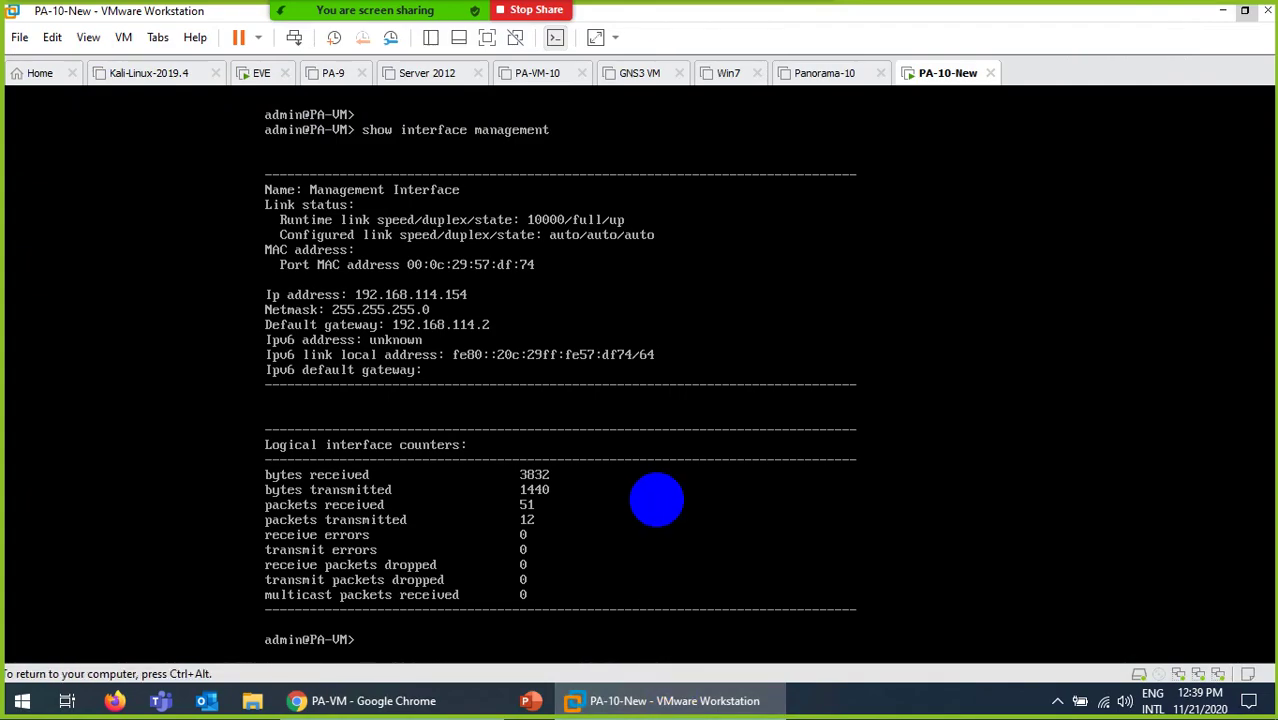
{"action": "type", "text": "rre"}
{"action": "key", "text": "BackSpace"}
{"action": "type", "text": "equest"}
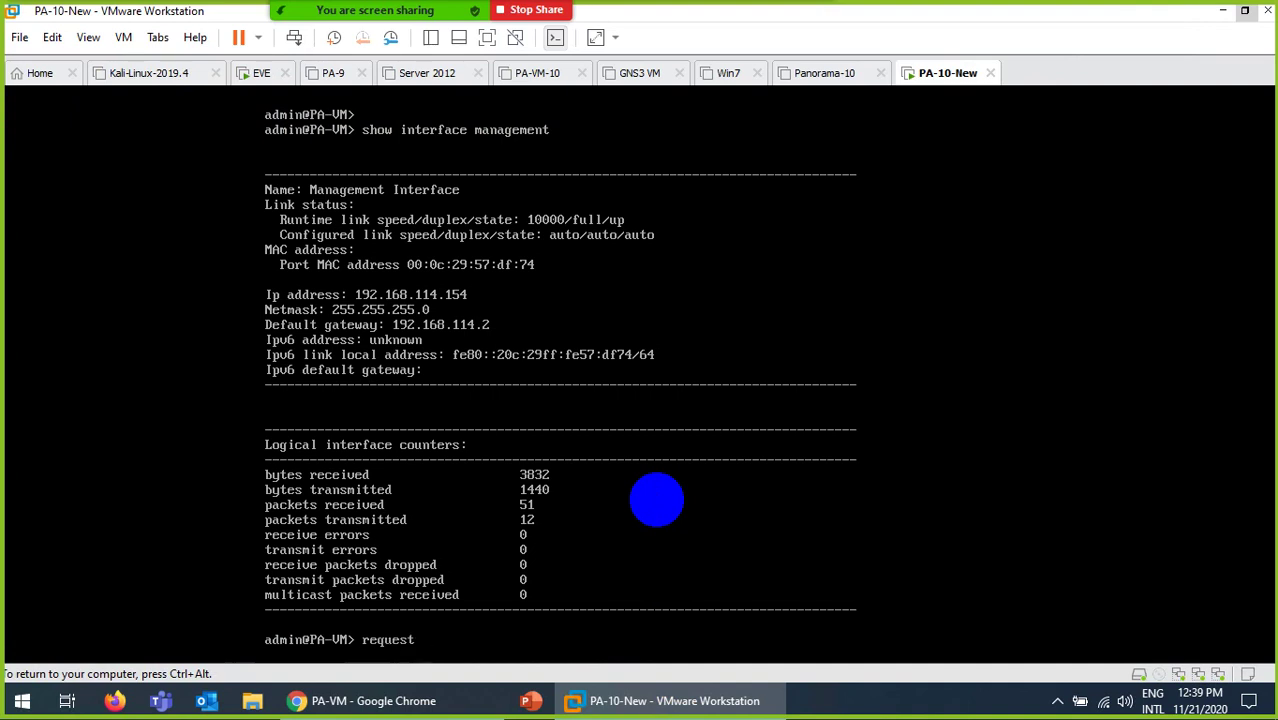